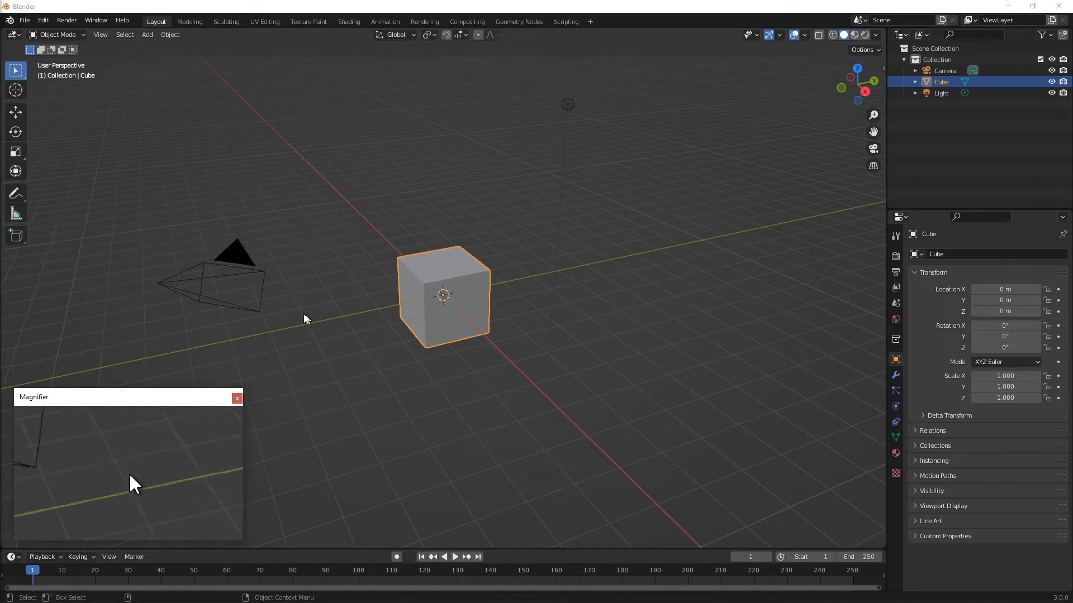
Delete the default camera and light from the scene, keeping only the cube
{"action": "left_click", "coordinate": [567, 104]}
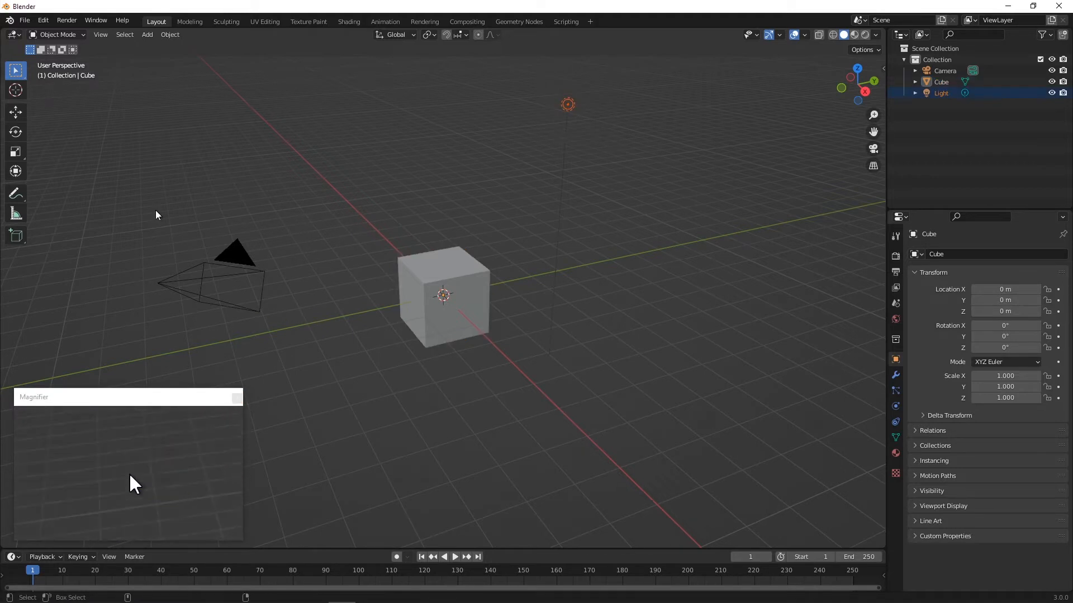
{"action": "left_click_drag", "start_coordinate": [157, 215], "coordinate": [301, 323], "text": "shift"}
{"action": "left_click_drag", "start_coordinate": [612, 175], "coordinate": [518, 64], "text": "shift"}
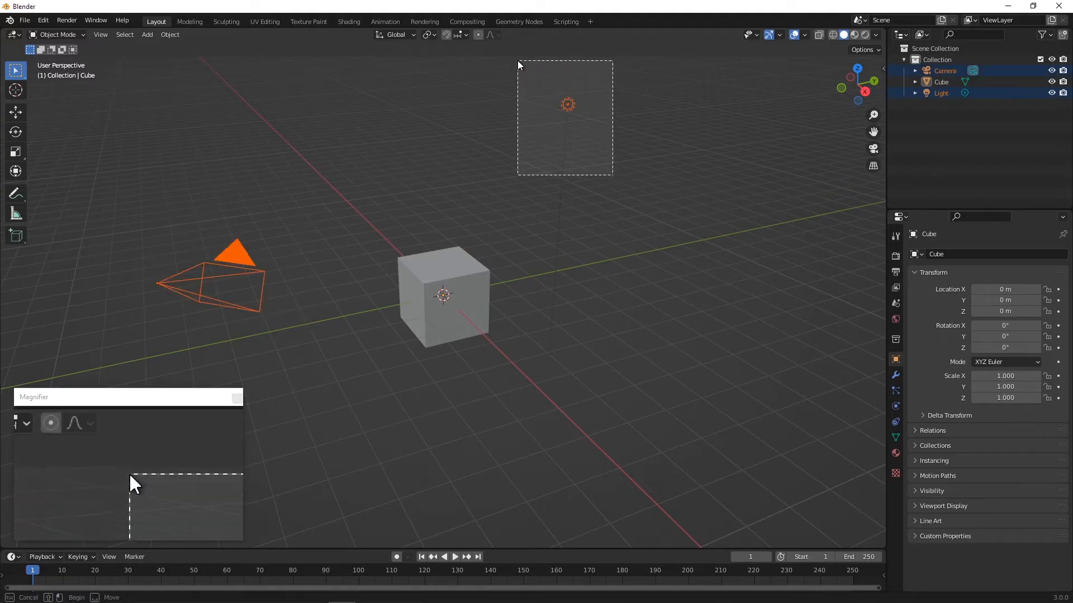
{"action": "left_click_drag", "start_coordinate": [119, 191], "coordinate": [288, 352], "text": "shift"}
{"action": "key", "text": "Delete"}
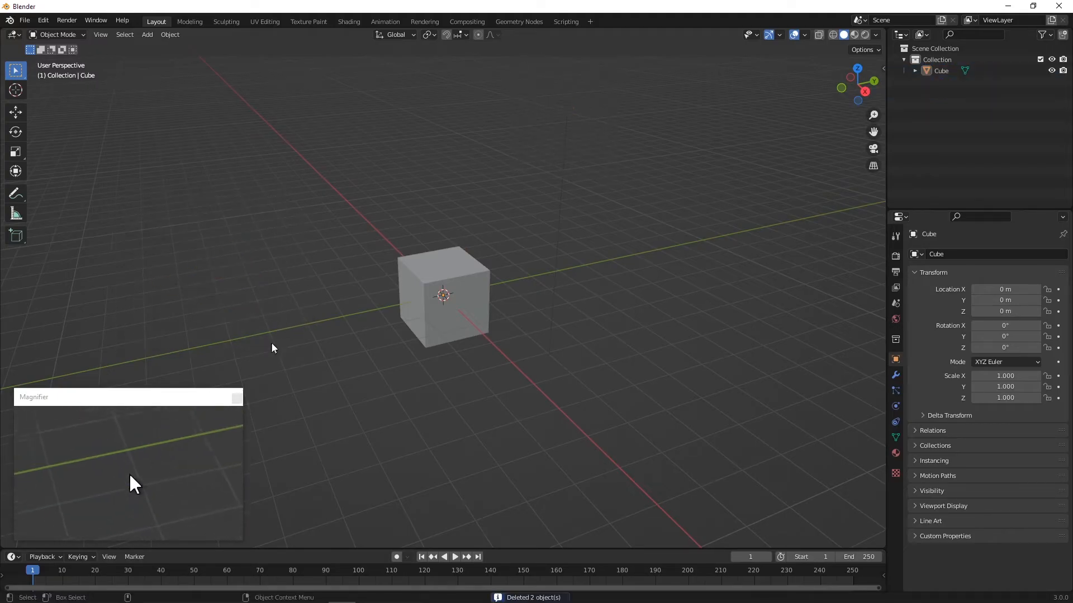
Select the cube and move it up along the Z axis to about 0.987 m
{"action": "middle_click_drag", "start_coordinate": [272, 348], "coordinate": [380, 334]}
{"action": "left_click", "coordinate": [356, 293]}
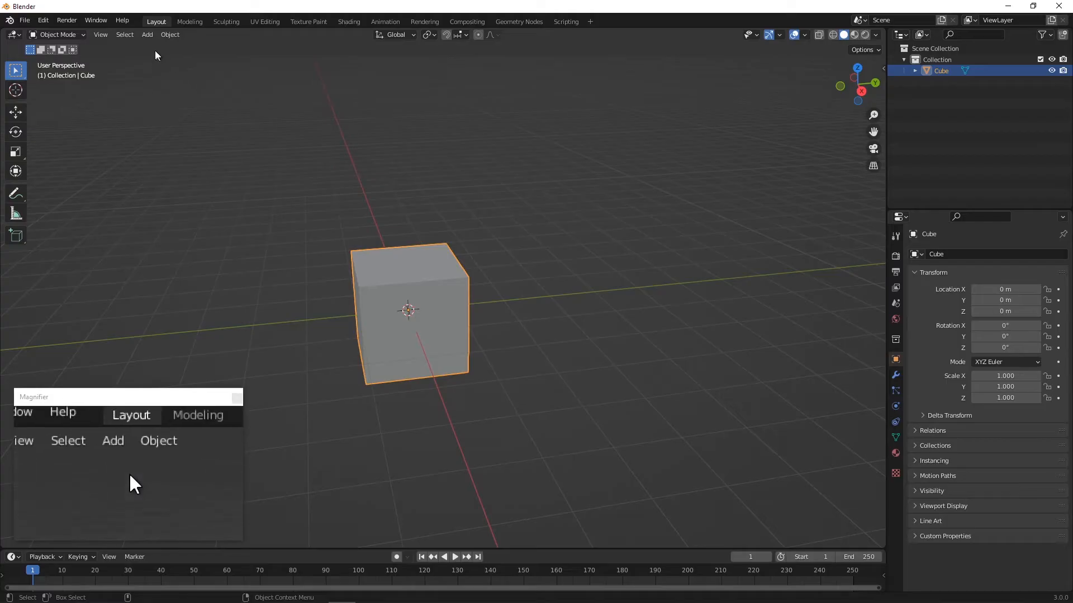
{"action": "left_click", "coordinate": [148, 36]}
{"action": "mouse_move", "coordinate": [171, 48]}
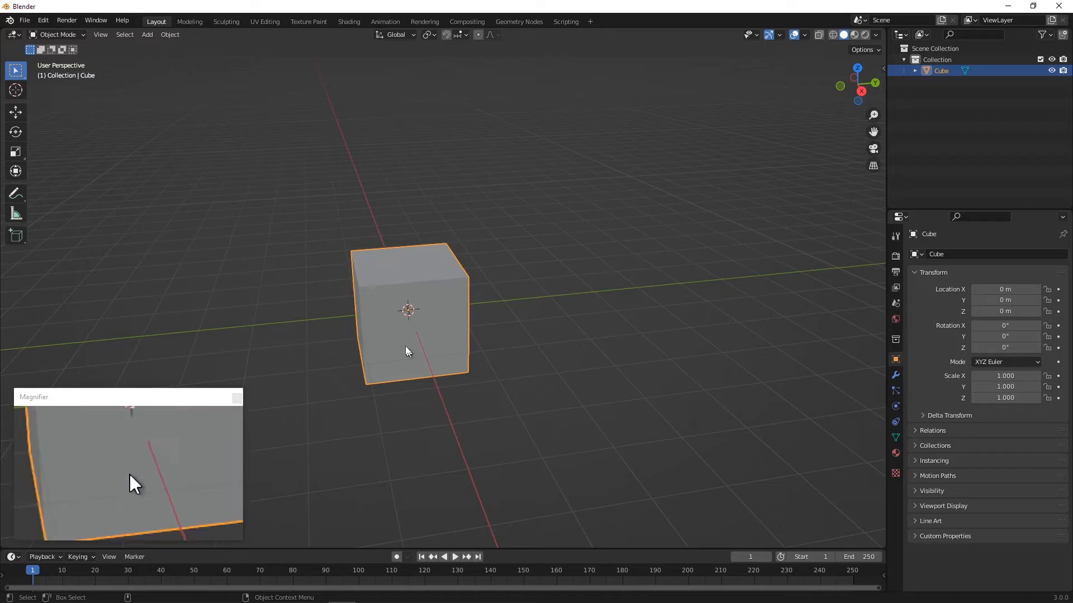
{"action": "left_click", "coordinate": [10, 115]}
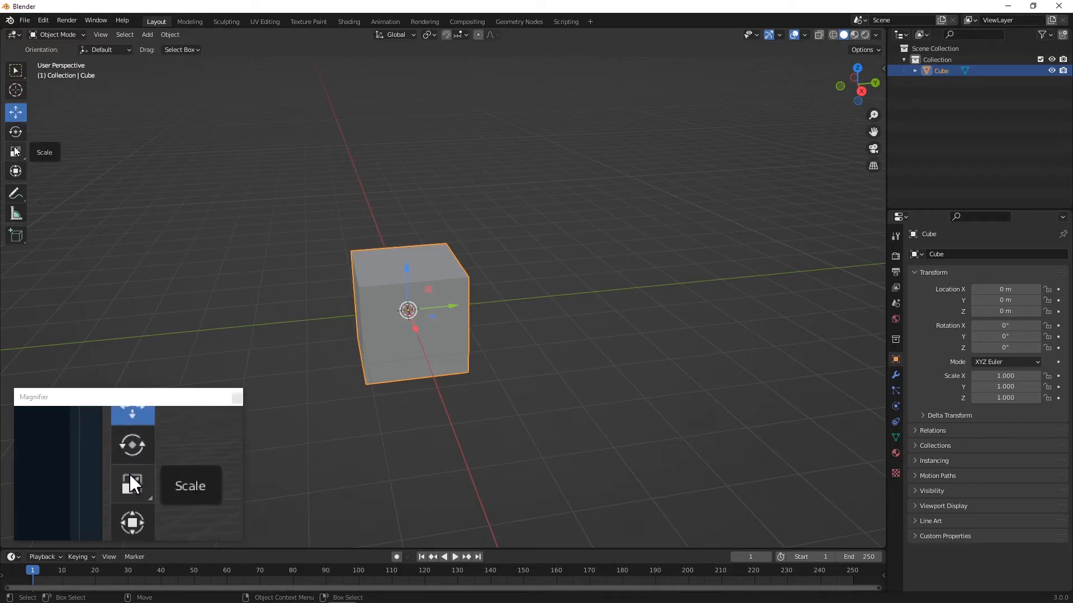
{"action": "left_click_drag", "start_coordinate": [407, 270], "coordinate": [393, 219]}
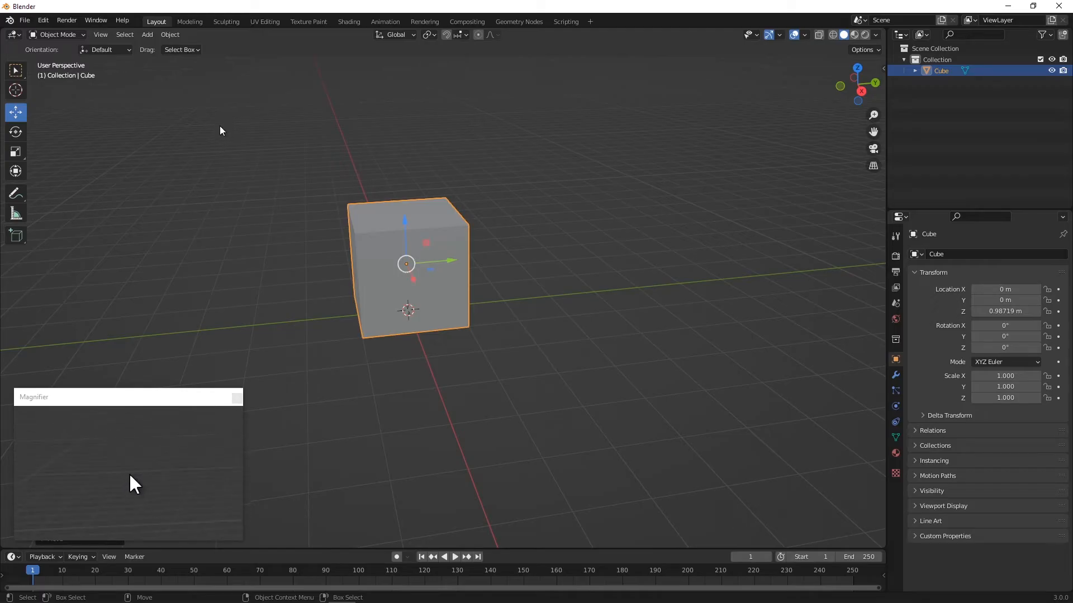
Switch to the Modeling workspace to edit the cube's mesh and deselect all of its geometry
{"action": "left_click", "coordinate": [190, 22]}
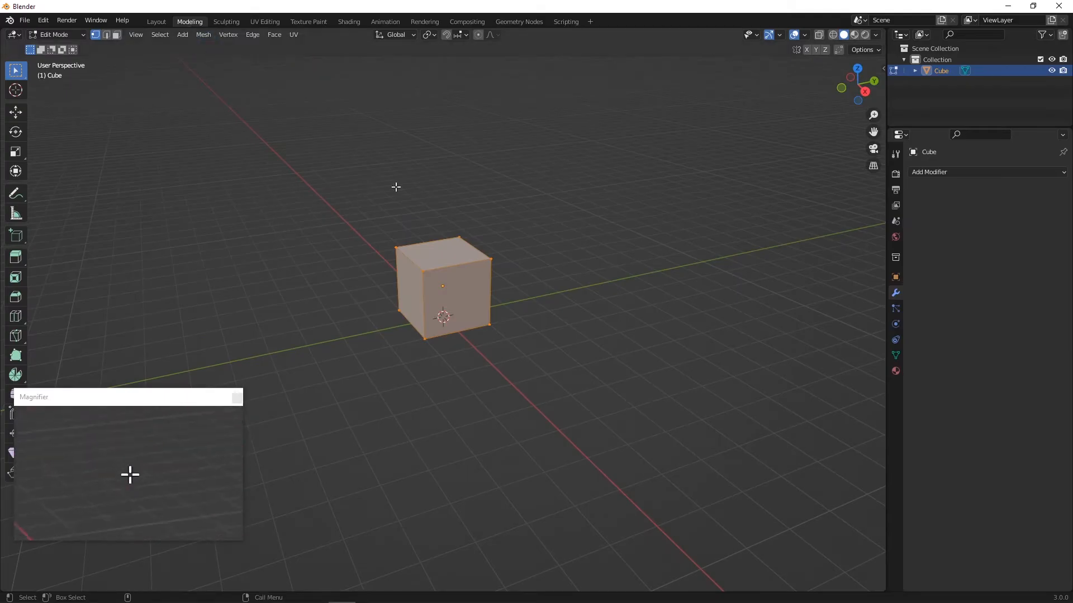
{"action": "middle_click_drag", "start_coordinate": [373, 313], "coordinate": [417, 220]}
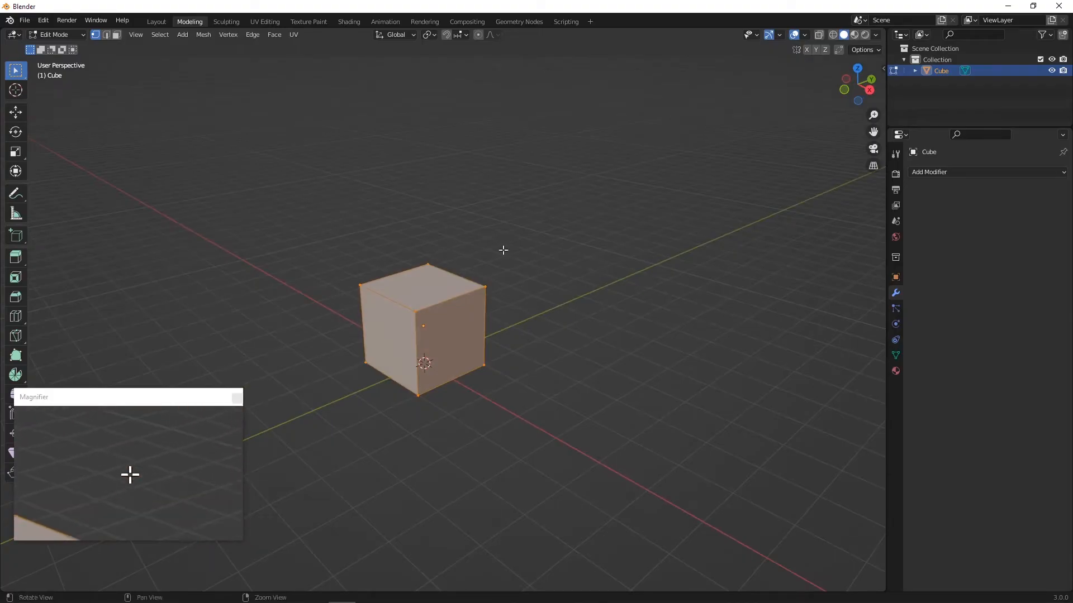
{"action": "mouse_move", "coordinate": [505, 249]}
{"action": "middle_mouse_down"}
{"action": "mouse_move", "coordinate": [461, 229]}
{"action": "mouse_move", "coordinate": [486, 253]}
{"action": "middle_mouse_up"}
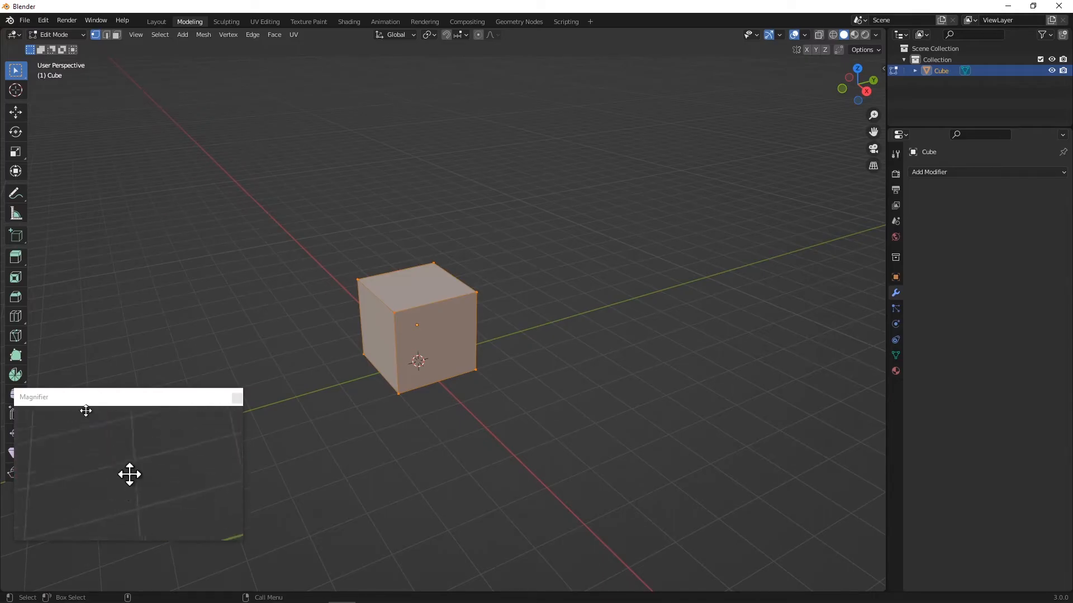
{"action": "left_click_drag", "start_coordinate": [86, 411], "coordinate": [110, 425]}
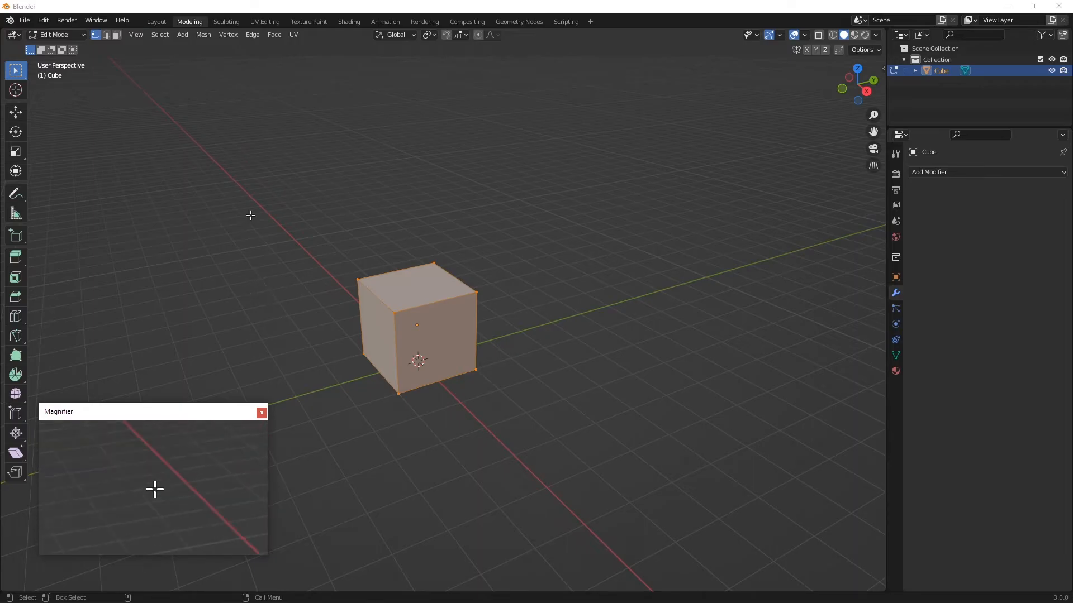
{"action": "mouse_move", "coordinate": [282, 279]}
{"action": "left_mouse_down", "text": "alt"}
{"action": "mouse_move", "coordinate": [290, 316]}
{"action": "mouse_move", "coordinate": [300, 287]}
{"action": "left_mouse_up", "text": "alt"}
{"action": "right_click_drag", "start_coordinate": [300, 287], "coordinate": [296, 281], "text": "alt"}
{"action": "middle_click_drag", "start_coordinate": [297, 281], "coordinate": [333, 268], "text": "alt"}
{"action": "left_click_drag", "start_coordinate": [333, 268], "coordinate": [345, 277], "text": "alt"}
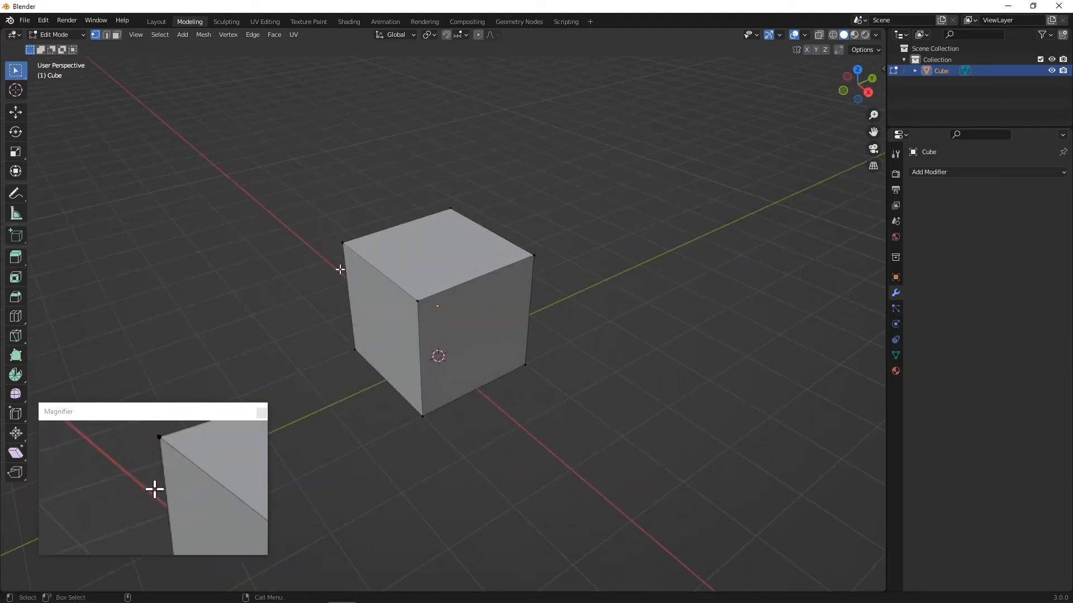
{"action": "middle_click_drag", "start_coordinate": [340, 270], "coordinate": [310, 272]}
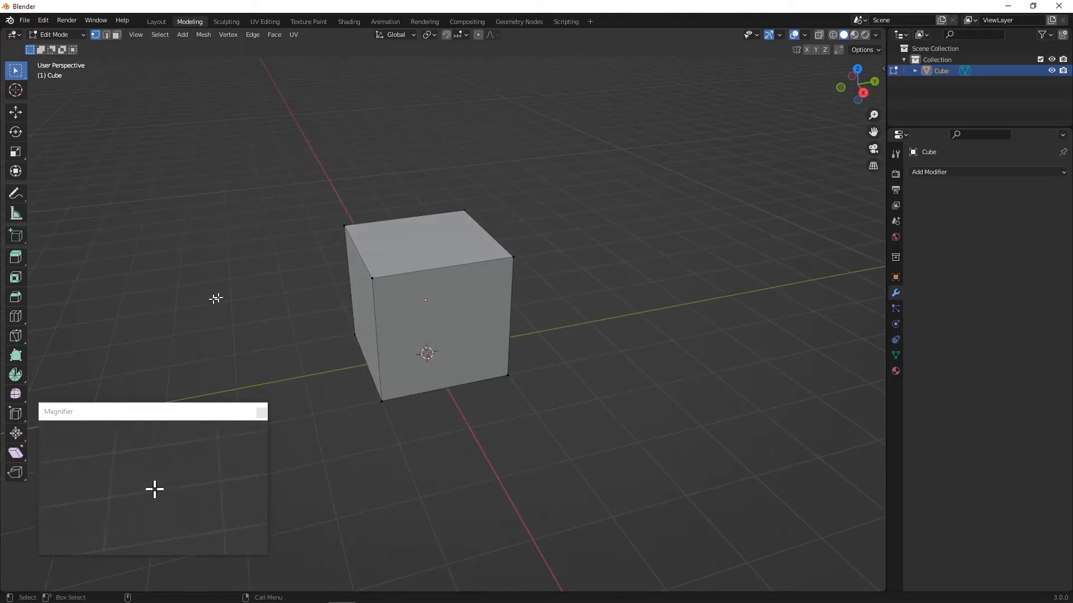
Try to move the vertex at the rear corner of the cube's top face, and undo the last selection change
{"action": "left_click", "coordinate": [15, 111]}
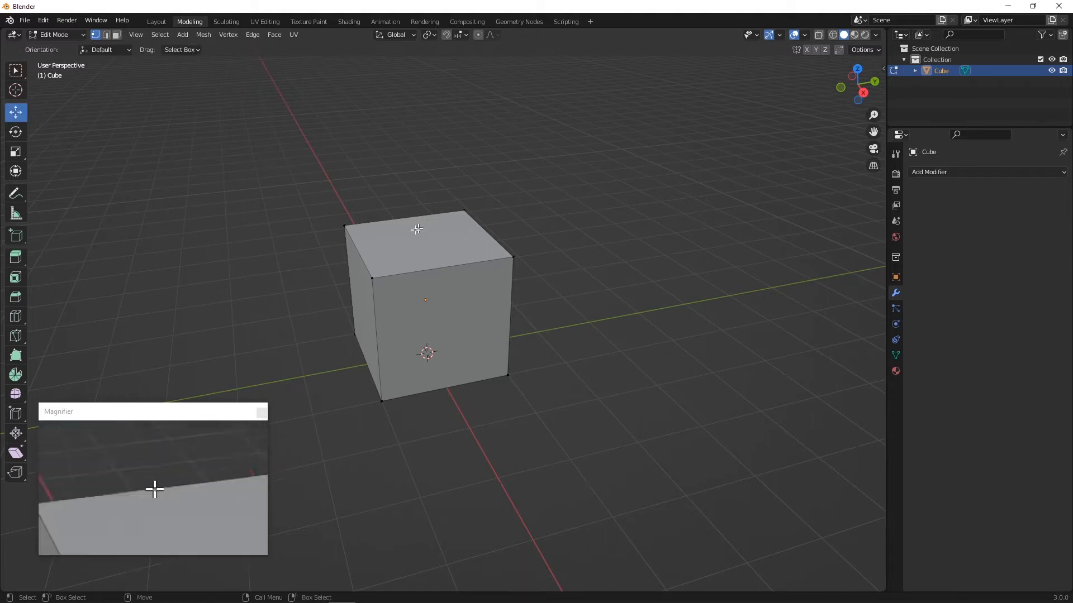
{"action": "left_click_drag", "start_coordinate": [302, 192], "coordinate": [356, 226]}
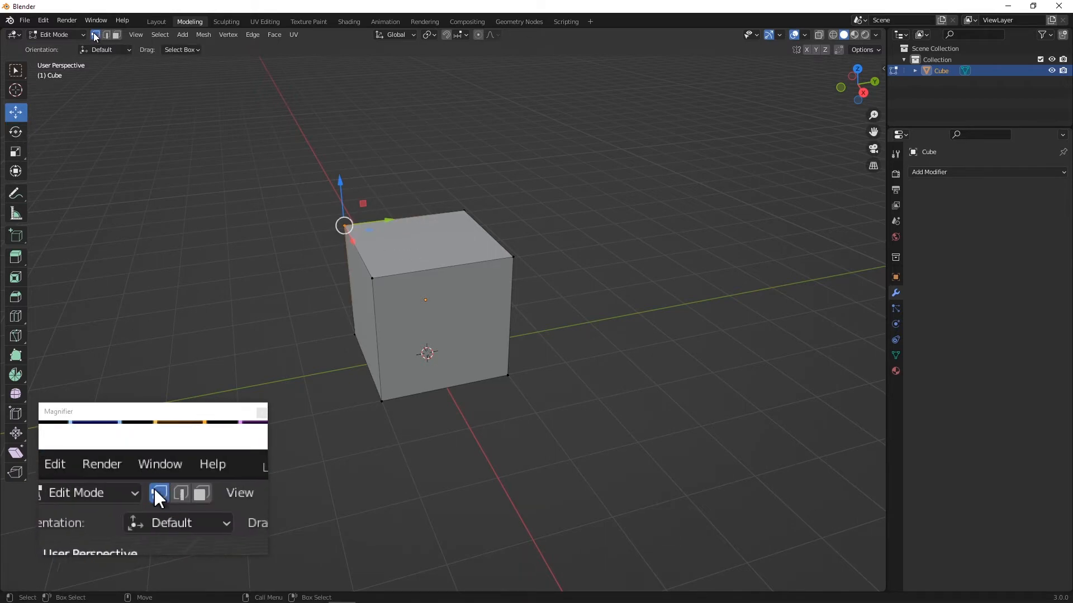
{"action": "left_click", "coordinate": [337, 187]}
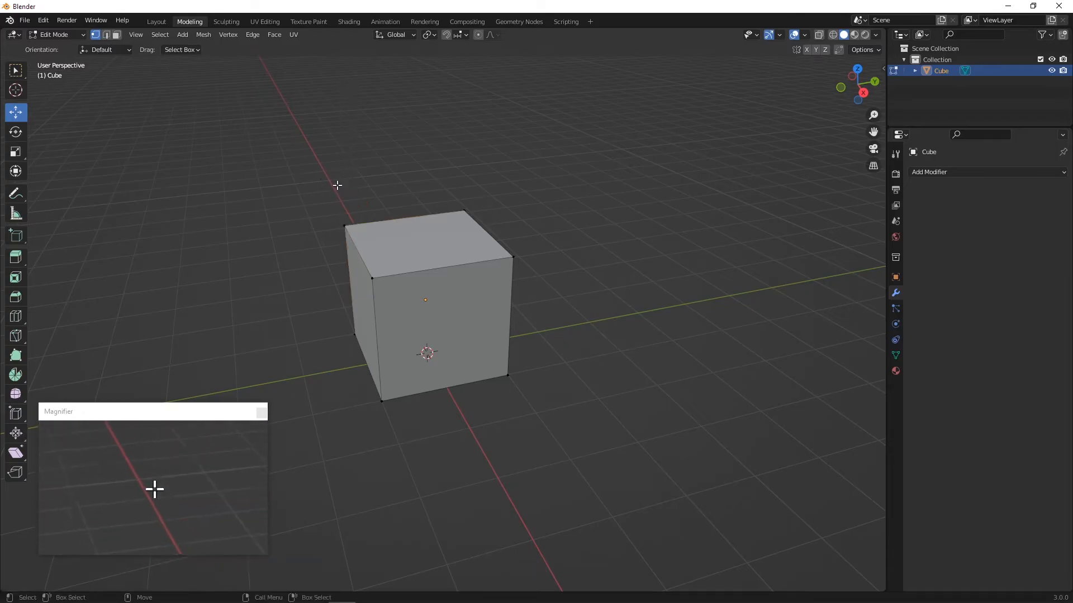
{"action": "left_click_drag", "start_coordinate": [319, 216], "coordinate": [341, 167]}
{"action": "key", "text": "ctrl+z"}
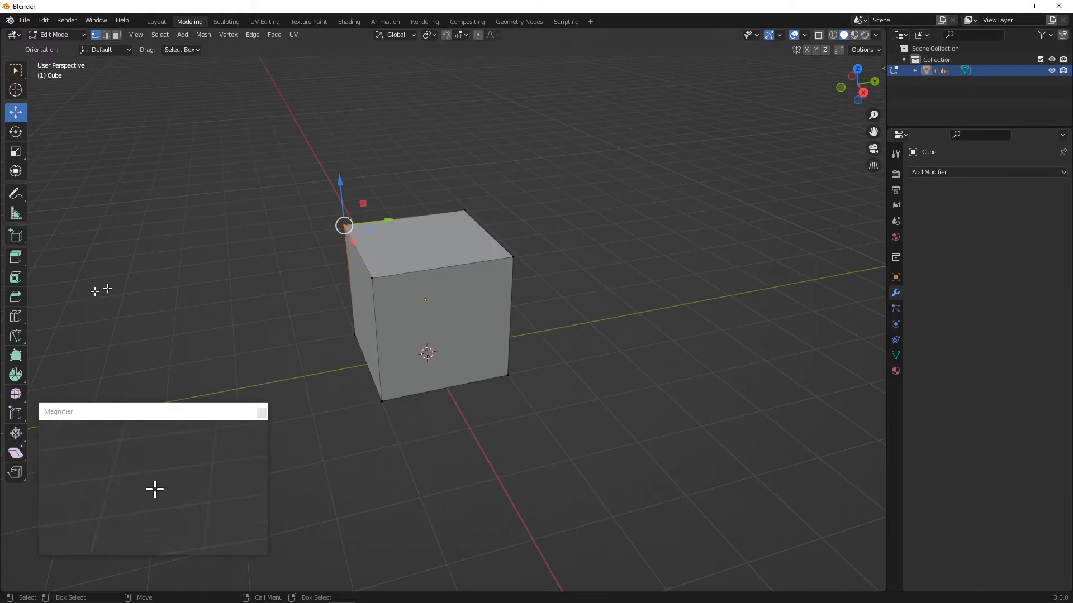
In edge select mode, add two perpendicular vertical loop cuts through the middle of the cube, dividing its top into quarters
{"action": "left_click", "coordinate": [16, 316]}
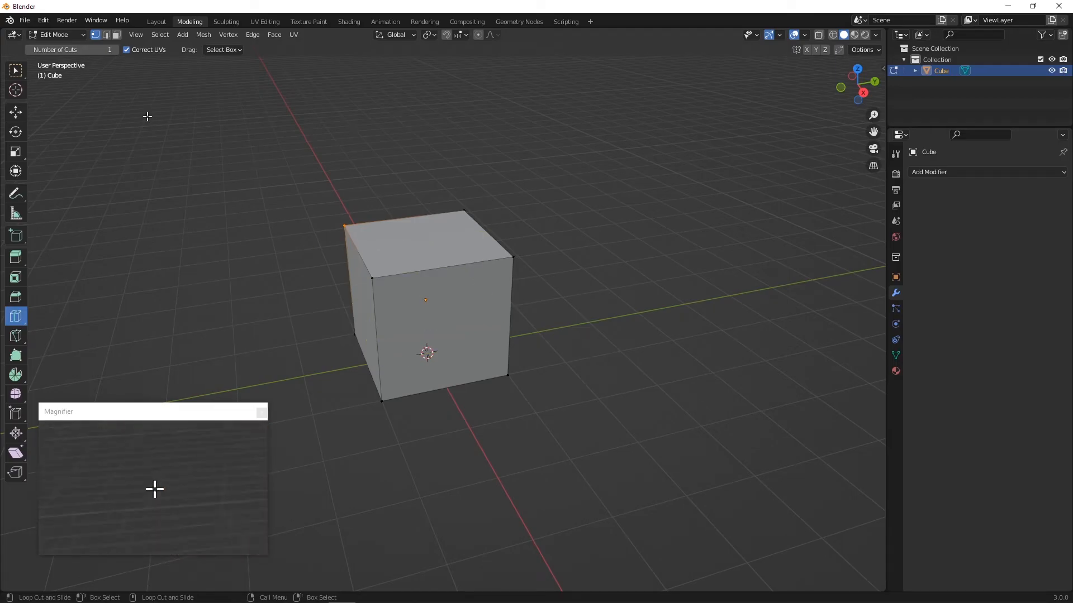
{"action": "left_click", "coordinate": [106, 36]}
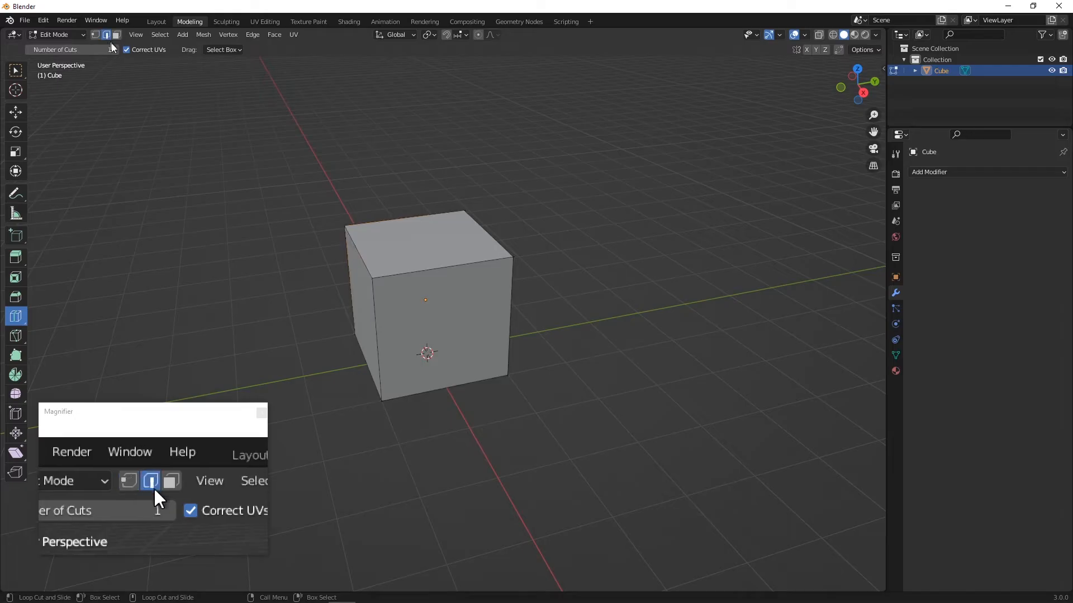
{"action": "left_click", "coordinate": [448, 272]}
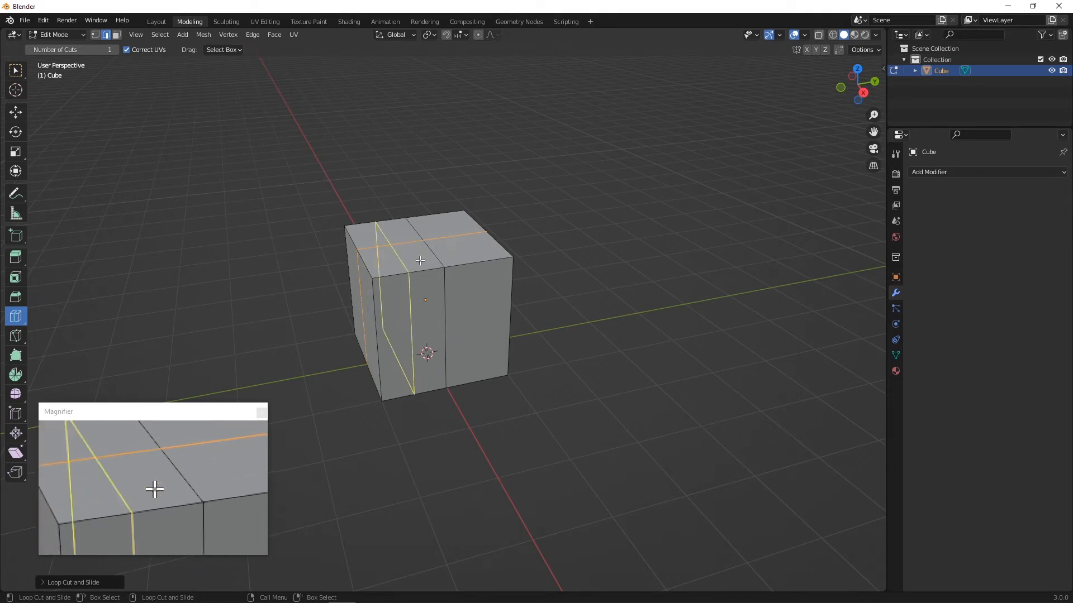
{"action": "left_click_drag", "start_coordinate": [429, 253], "coordinate": [401, 252]}
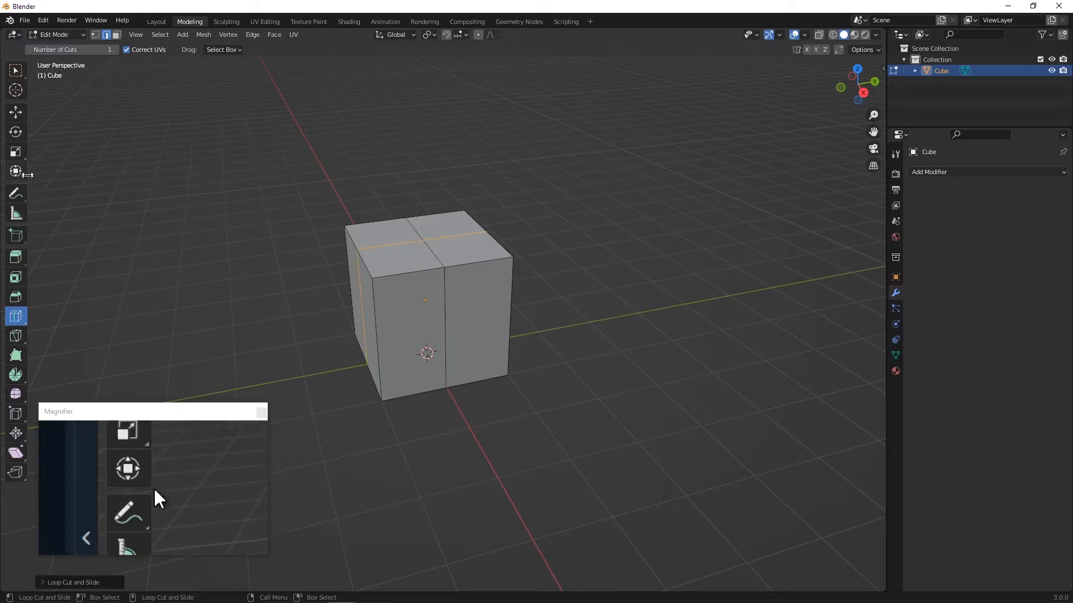
Select the cube's four vertical corner edges and scale them to about 0.7468 in X and Y to form an octagonal prism
{"action": "left_click", "coordinate": [16, 113]}
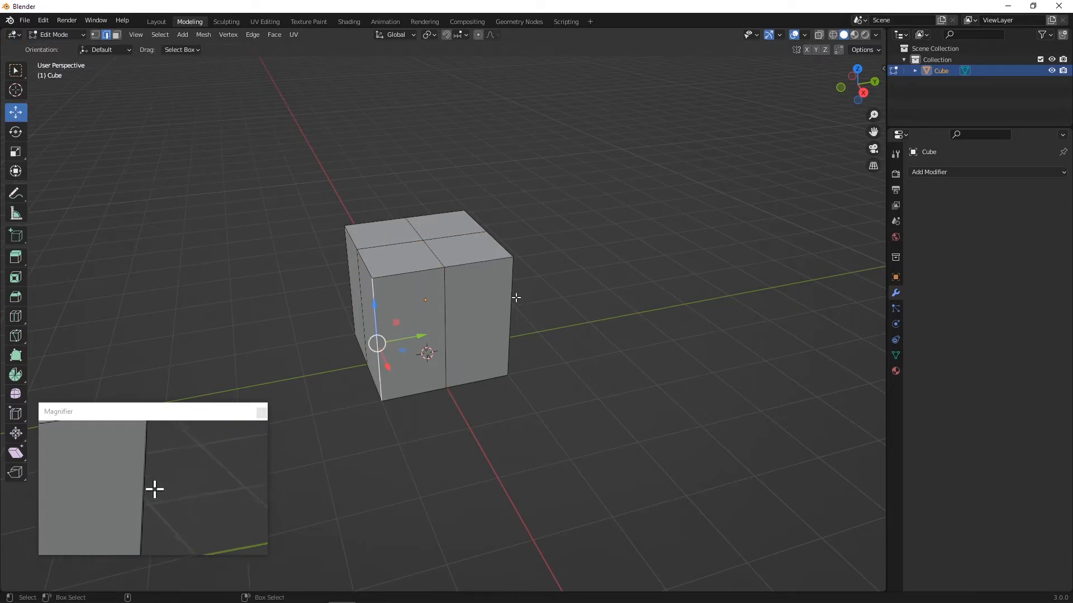
{"action": "middle_click_drag", "start_coordinate": [560, 266], "coordinate": [367, 296]}
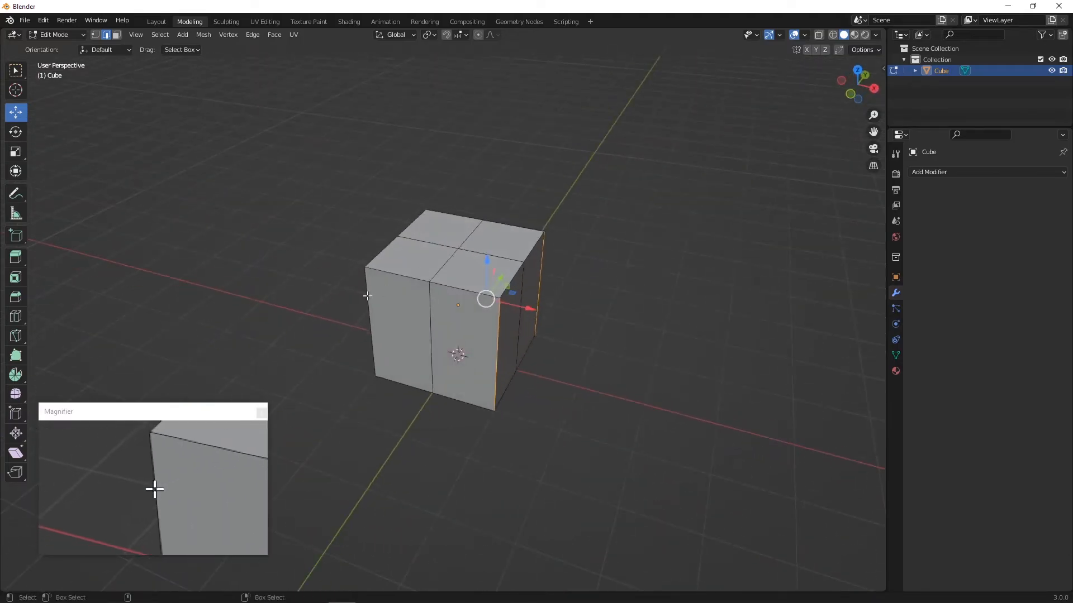
{"action": "left_click", "coordinate": [16, 152]}
{"action": "middle_click_drag", "start_coordinate": [596, 311], "coordinate": [437, 262]}
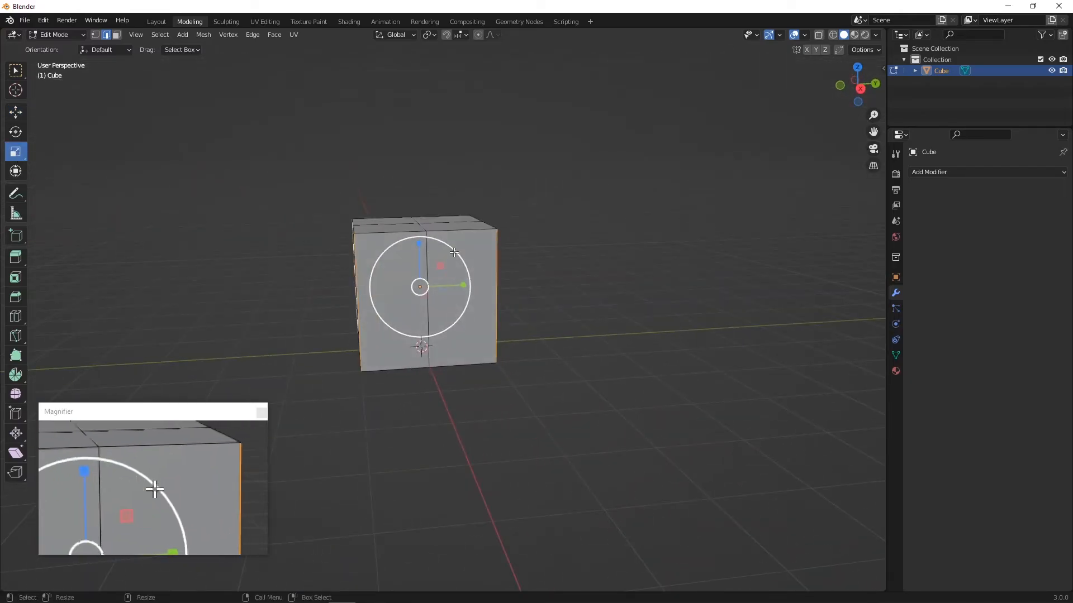
{"action": "left_click_drag", "start_coordinate": [454, 253], "coordinate": [434, 265]}
{"action": "middle_click_drag", "start_coordinate": [433, 265], "coordinate": [457, 320]}
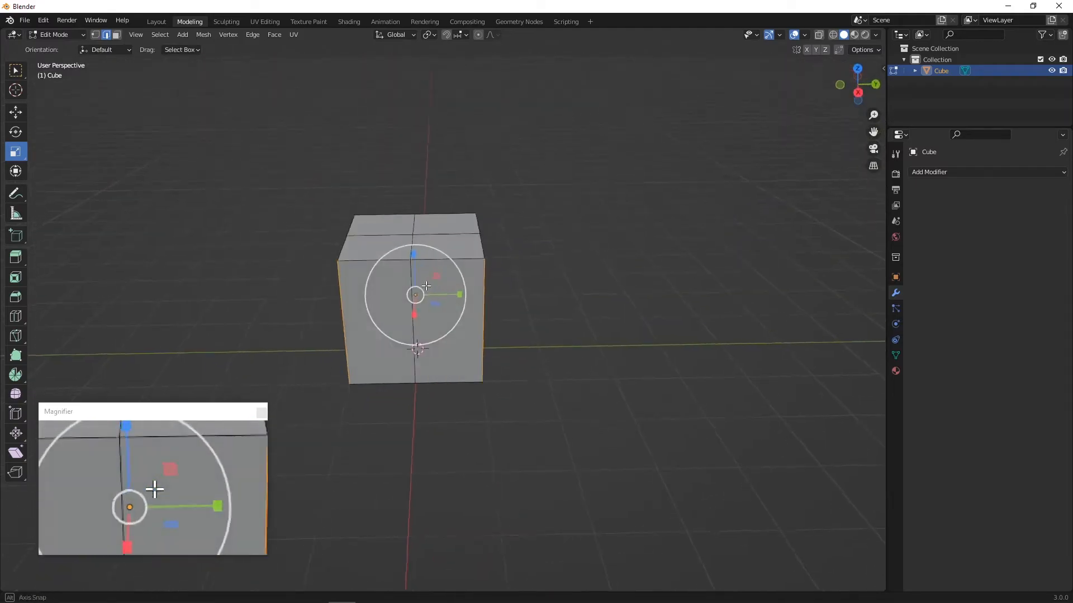
{"action": "middle_click_drag", "start_coordinate": [379, 280], "coordinate": [462, 314]}
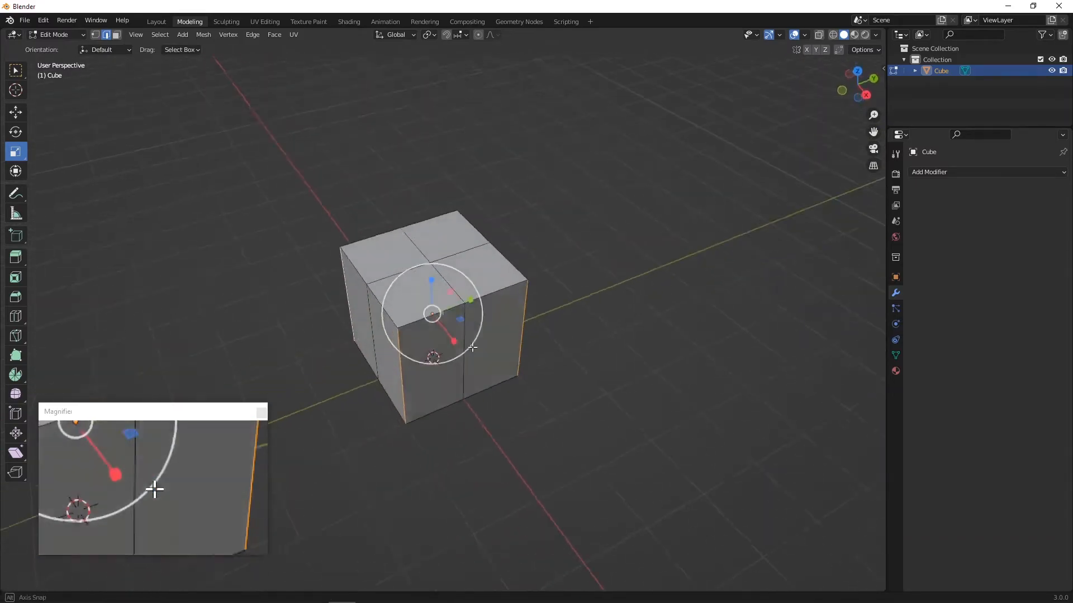
{"action": "key", "text": "s"}
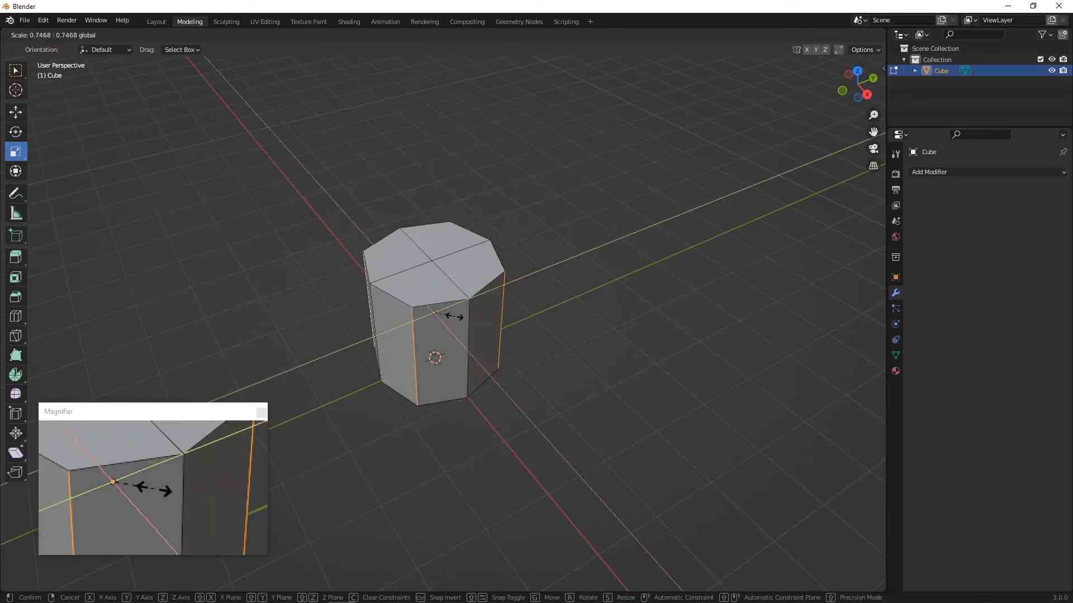
{"action": "left_click", "coordinate": [454, 316]}
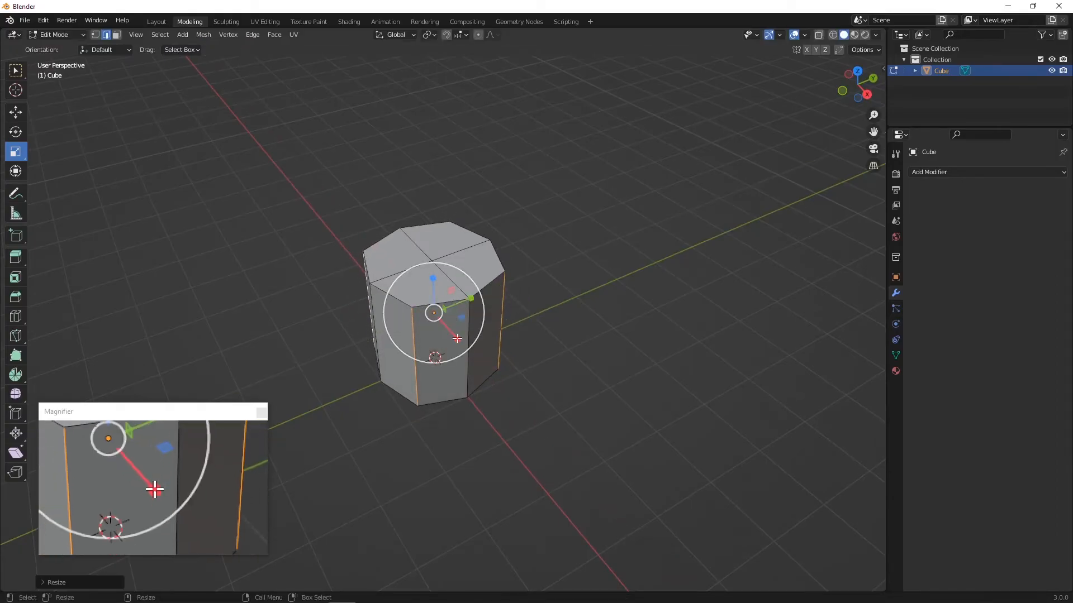
Select all faces on the underside of the octagonal prism in face select mode and scale them inward to taper the base
{"action": "middle_click_drag", "start_coordinate": [487, 313], "coordinate": [341, 304]}
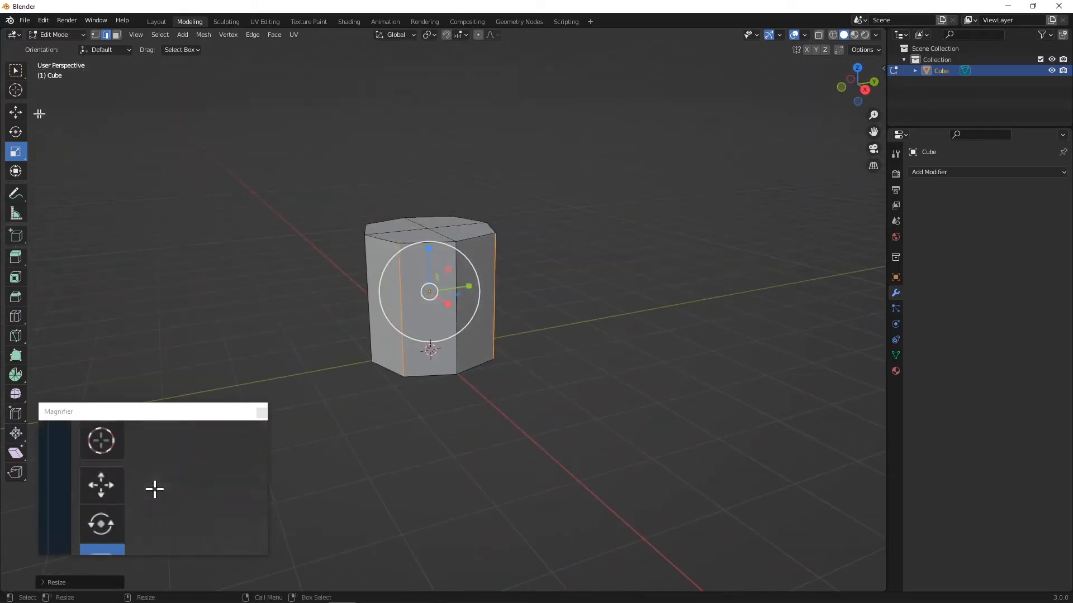
{"action": "left_click", "coordinate": [16, 111]}
{"action": "left_click", "coordinate": [116, 34]}
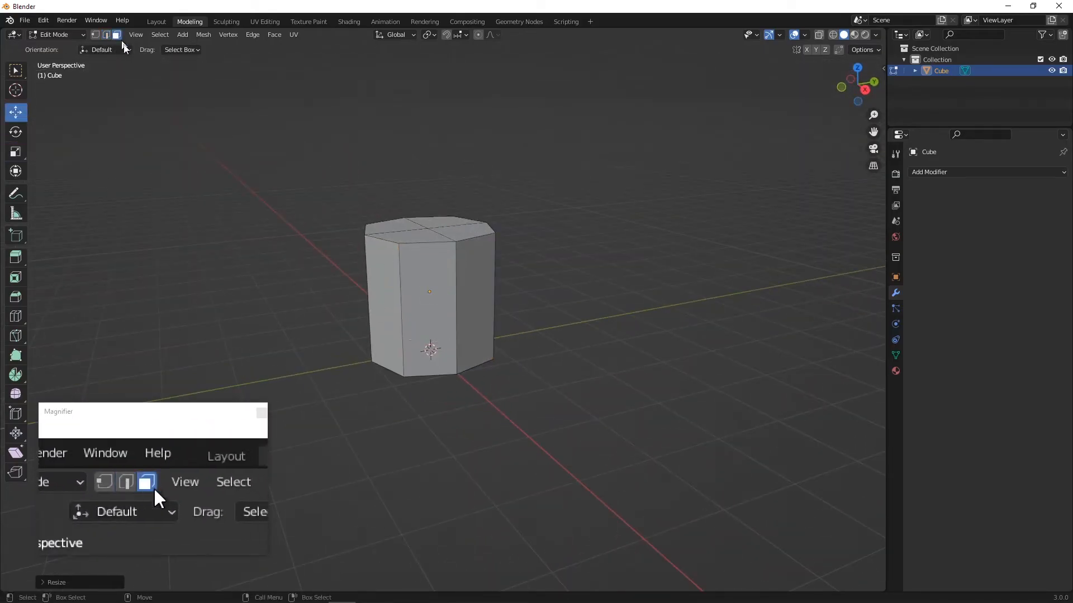
{"action": "mouse_move", "coordinate": [413, 329]}
{"action": "middle_mouse_down"}
{"action": "mouse_move", "coordinate": [424, 335]}
{"action": "mouse_move", "coordinate": [400, 314]}
{"action": "middle_mouse_up"}
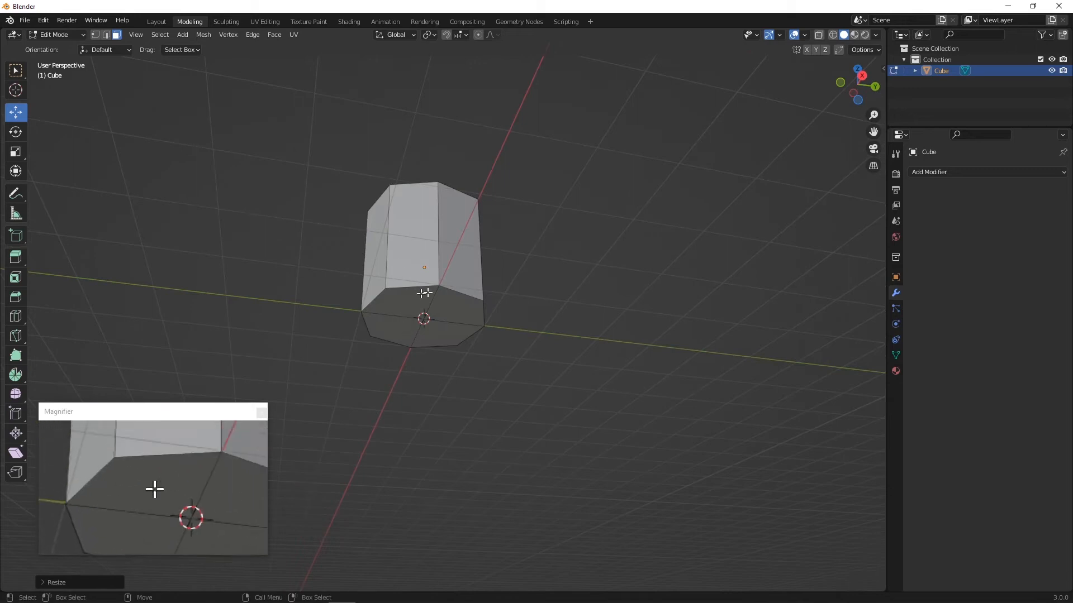
{"action": "left_click", "coordinate": [401, 311]}
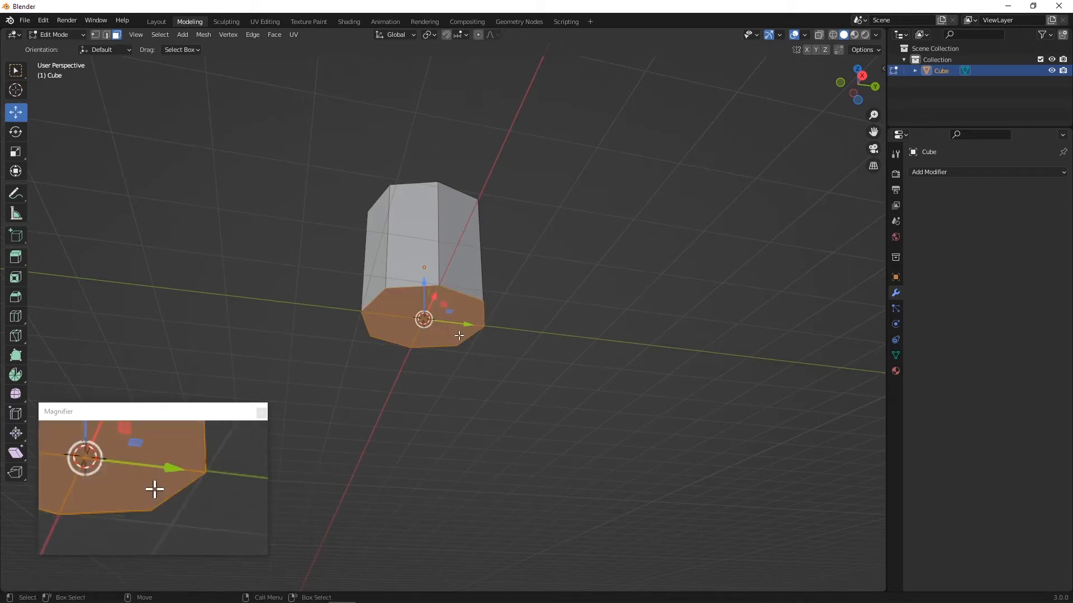
{"action": "left_click", "coordinate": [15, 152]}
{"action": "middle_click_drag", "start_coordinate": [452, 312], "coordinate": [385, 395]}
{"action": "key", "text": "s"}
{"action": "left_click", "coordinate": [427, 303]}
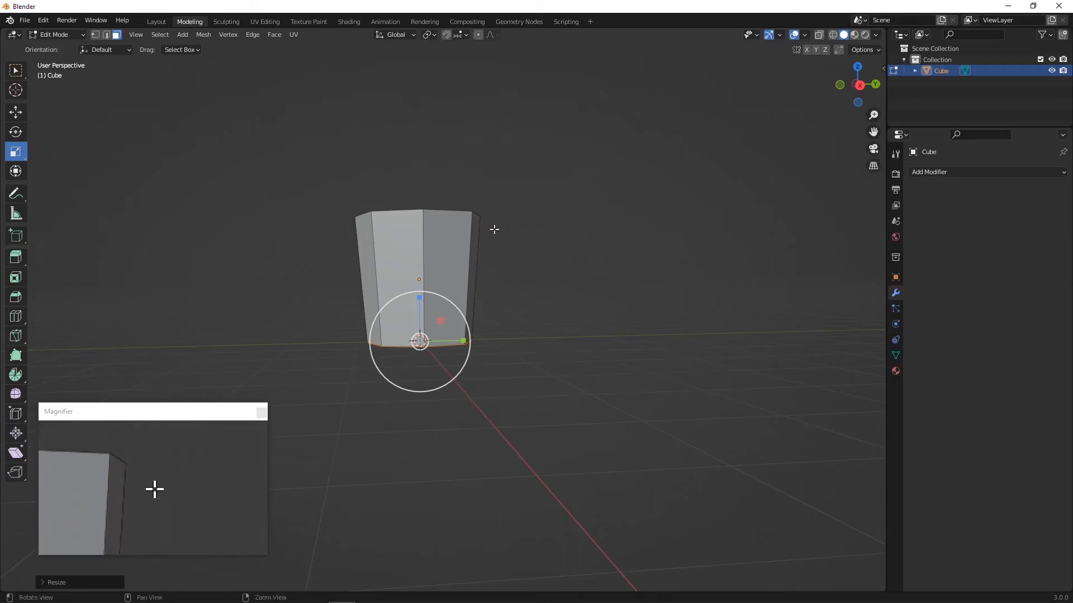
Select all faces on top of the octagonal prism and inset them slightly to form a narrow rim
{"action": "middle_click_drag", "start_coordinate": [494, 229], "coordinate": [524, 413]}
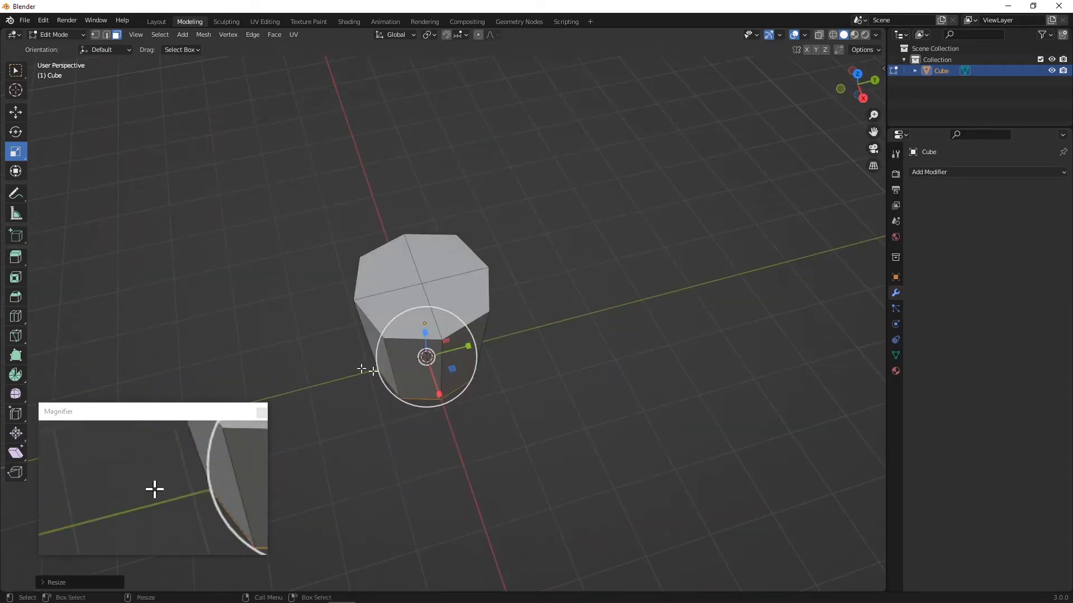
{"action": "left_click_drag", "start_coordinate": [434, 288], "coordinate": [434, 289]}
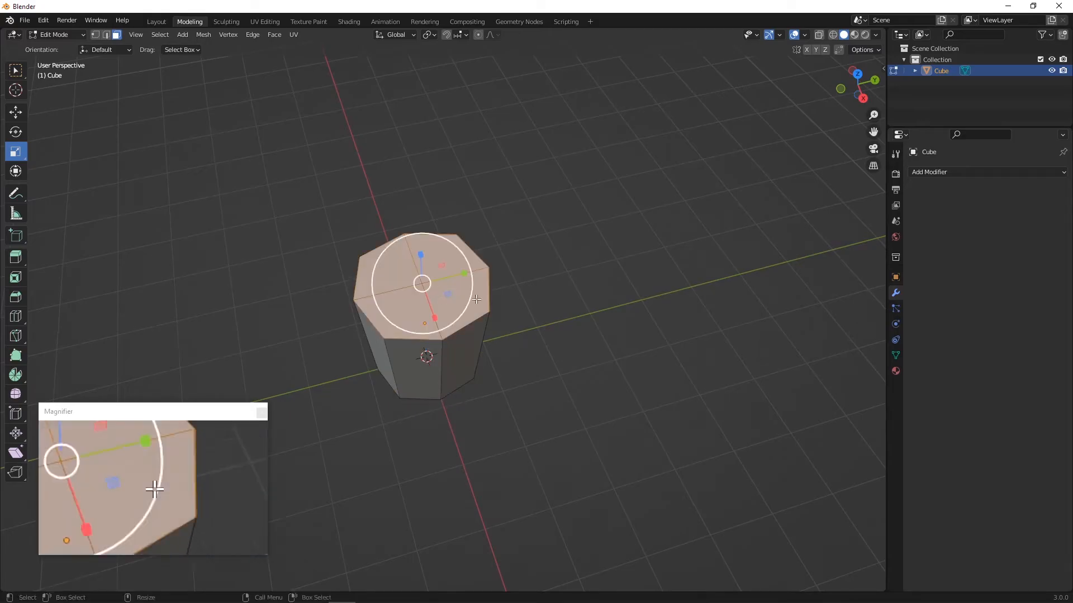
{"action": "middle_click_drag", "start_coordinate": [466, 298], "coordinate": [481, 352]}
{"action": "mouse_move", "coordinate": [291, 345]}
{"action": "middle_mouse_down"}
{"action": "mouse_move", "coordinate": [307, 337]}
{"action": "mouse_move", "coordinate": [287, 354]}
{"action": "middle_mouse_up"}
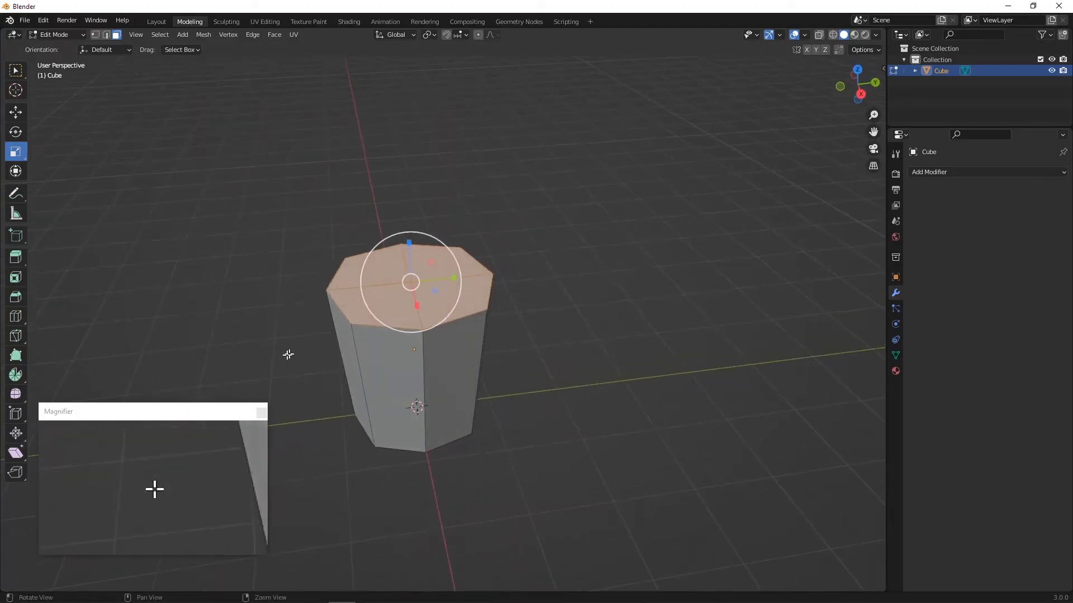
{"action": "left_click", "coordinate": [19, 281]}
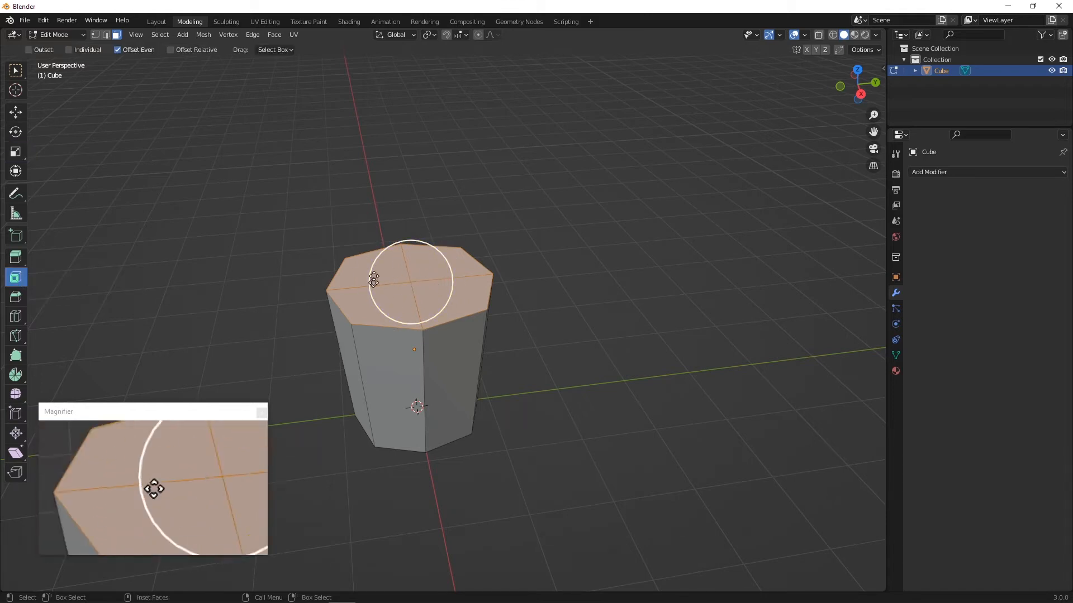
{"action": "mouse_move", "coordinate": [394, 279]}
{"action": "middle_mouse_down"}
{"action": "mouse_move", "coordinate": [422, 343]}
{"action": "mouse_move", "coordinate": [395, 262]}
{"action": "middle_mouse_up"}
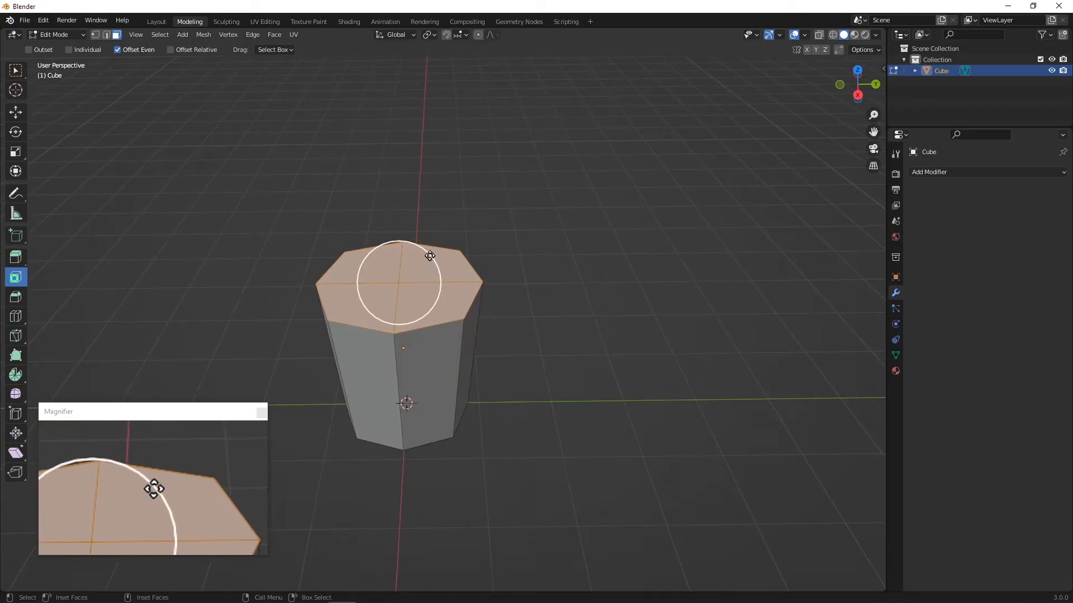
{"action": "left_click_drag", "start_coordinate": [431, 259], "coordinate": [420, 265]}
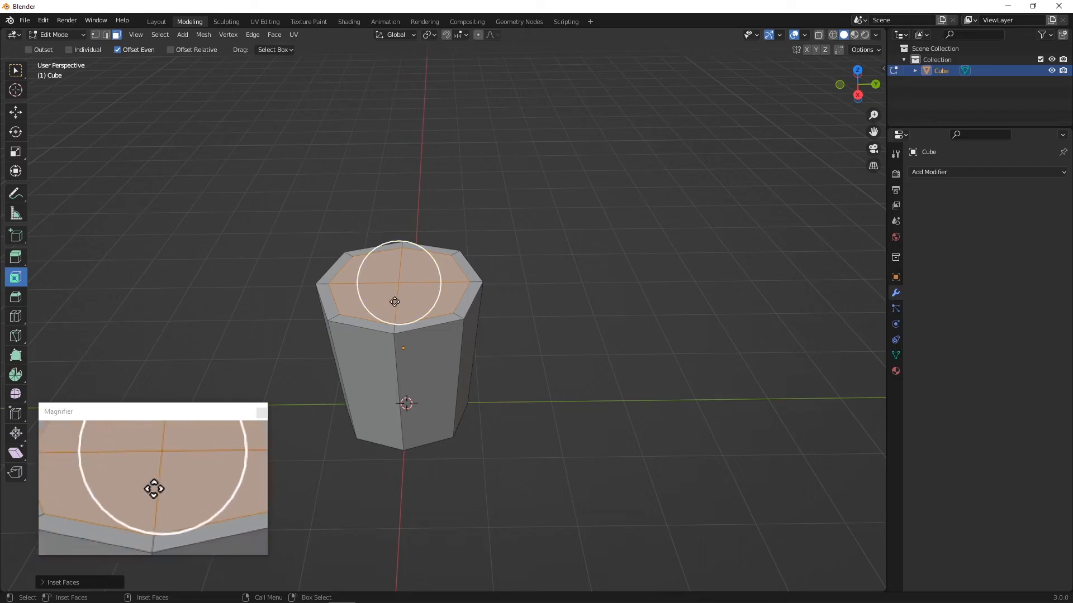
Activate Extrude Region for the inset top faces, try its XYZ axis option and set it back to Normal
{"action": "left_click", "coordinate": [22, 119]}
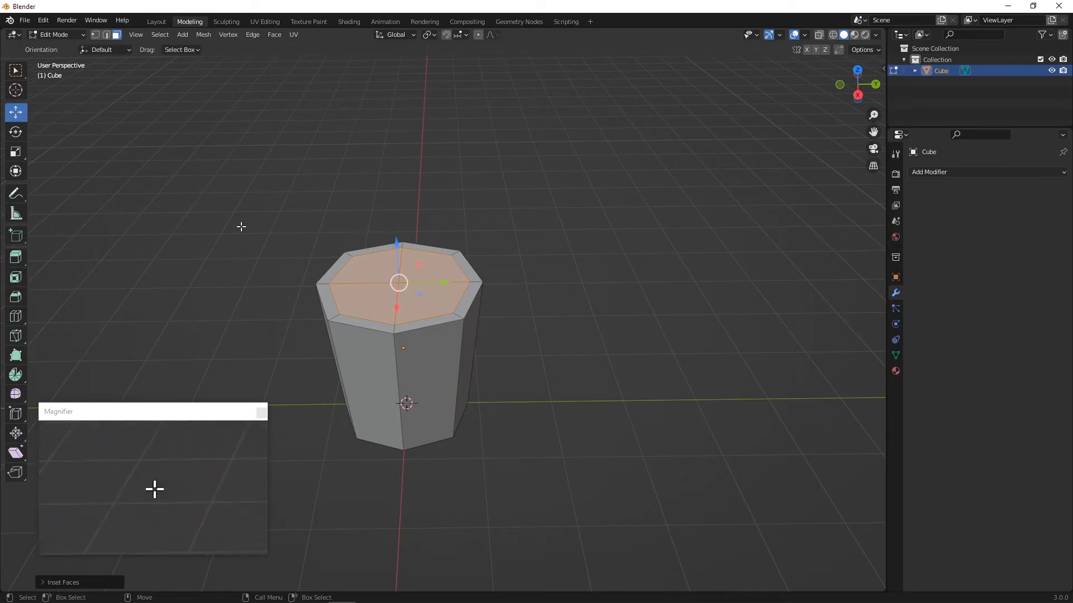
{"action": "middle_click_drag", "start_coordinate": [240, 227], "coordinate": [227, 249]}
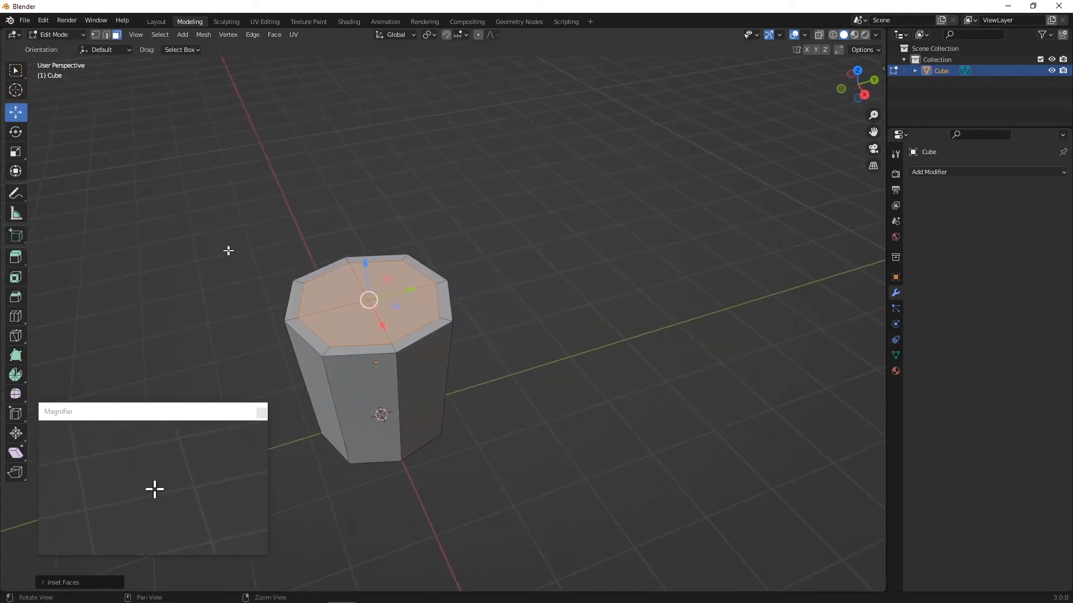
{"action": "left_click", "coordinate": [18, 257]}
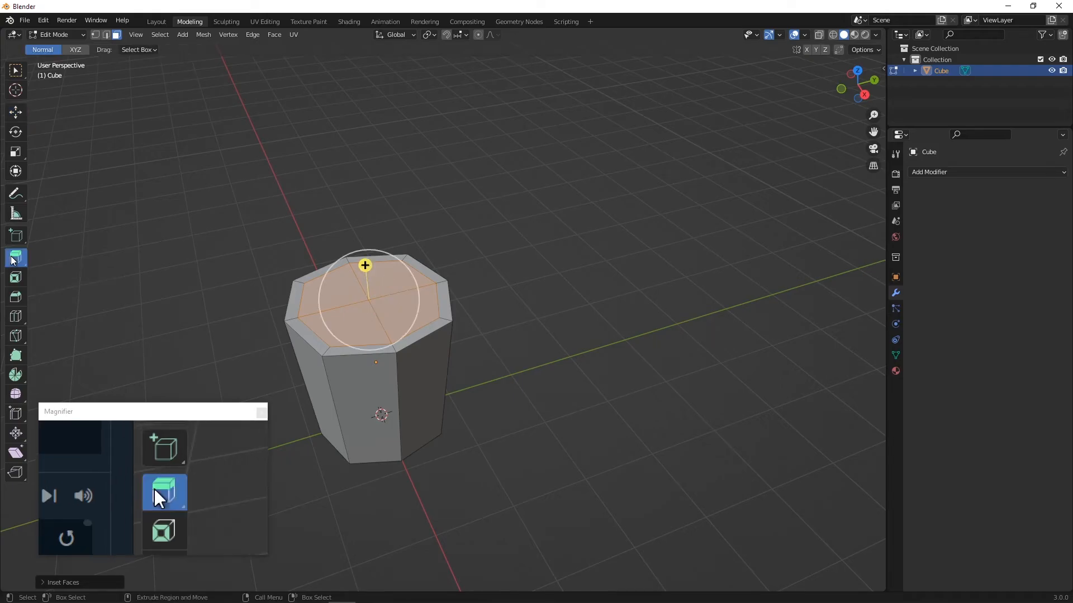
{"action": "mouse_move", "coordinate": [365, 256]}
{"action": "middle_mouse_down"}
{"action": "mouse_move", "coordinate": [391, 263]}
{"action": "mouse_move", "coordinate": [430, 239]}
{"action": "mouse_move", "coordinate": [352, 241]}
{"action": "middle_mouse_up"}
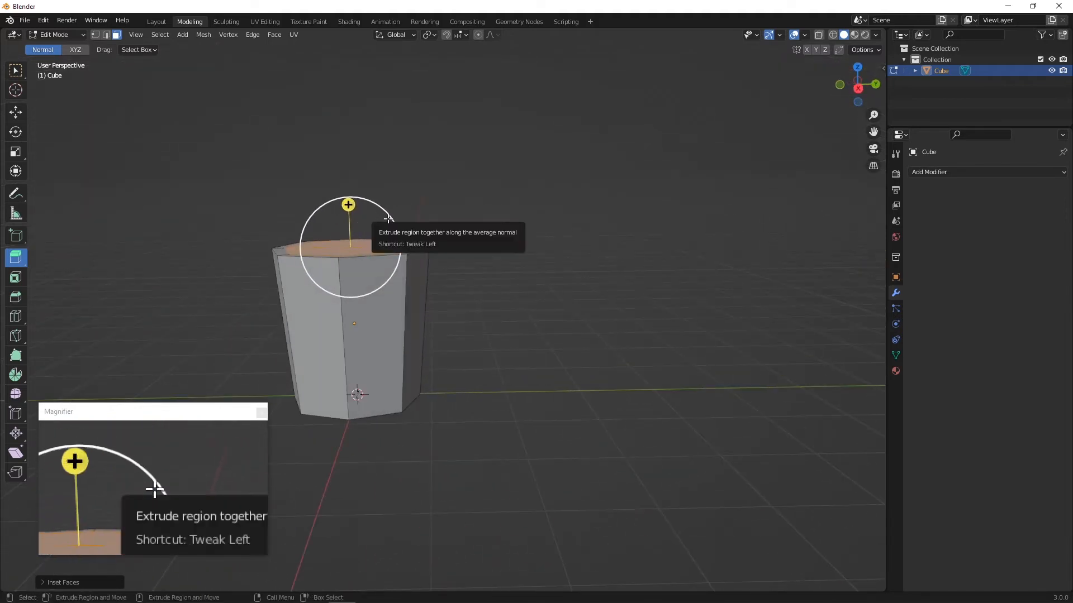
{"action": "middle_click_drag", "start_coordinate": [351, 207], "coordinate": [421, 273]}
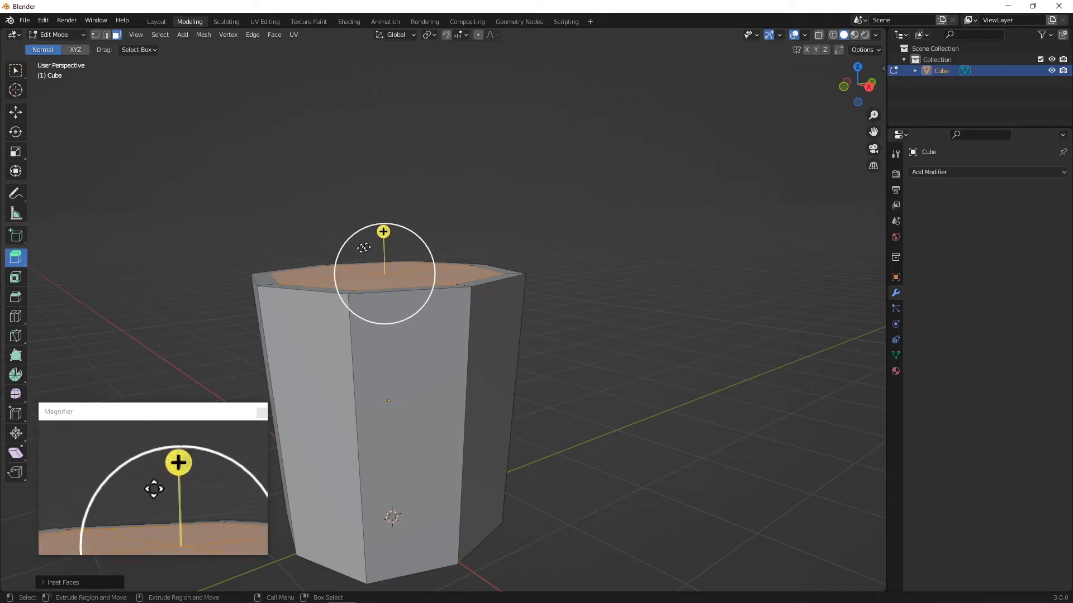
{"action": "middle_click_drag", "start_coordinate": [382, 277], "coordinate": [429, 264]}
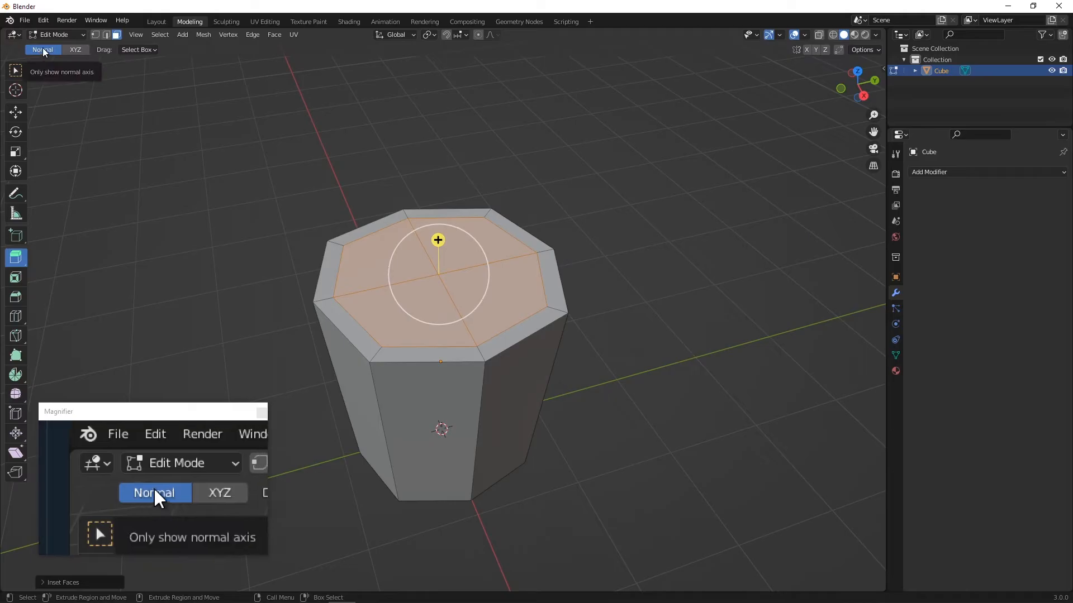
{"action": "left_click", "coordinate": [77, 51]}
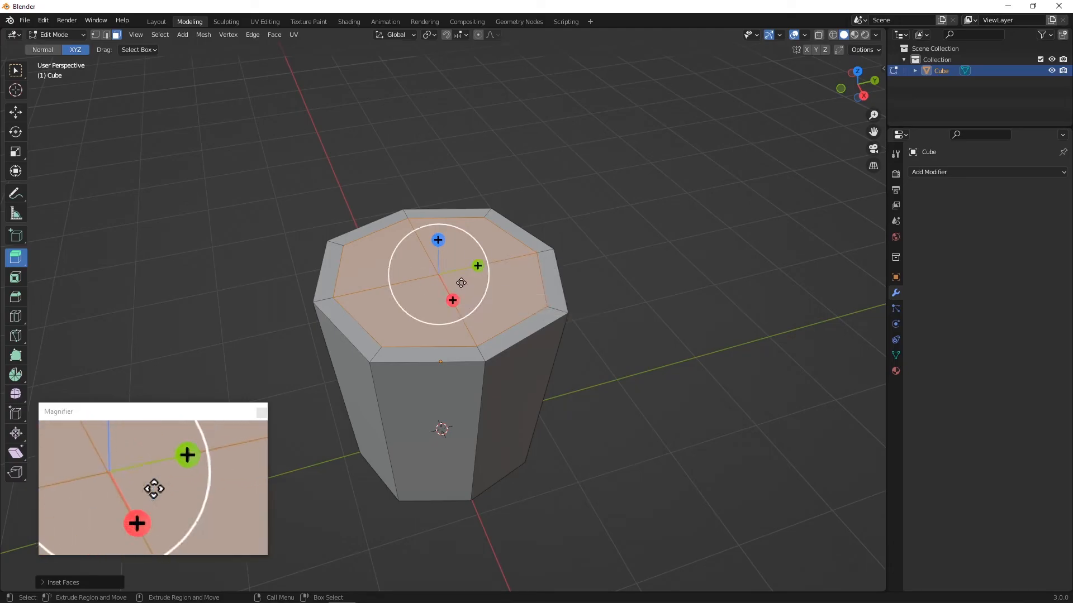
{"action": "left_click", "coordinate": [42, 49]}
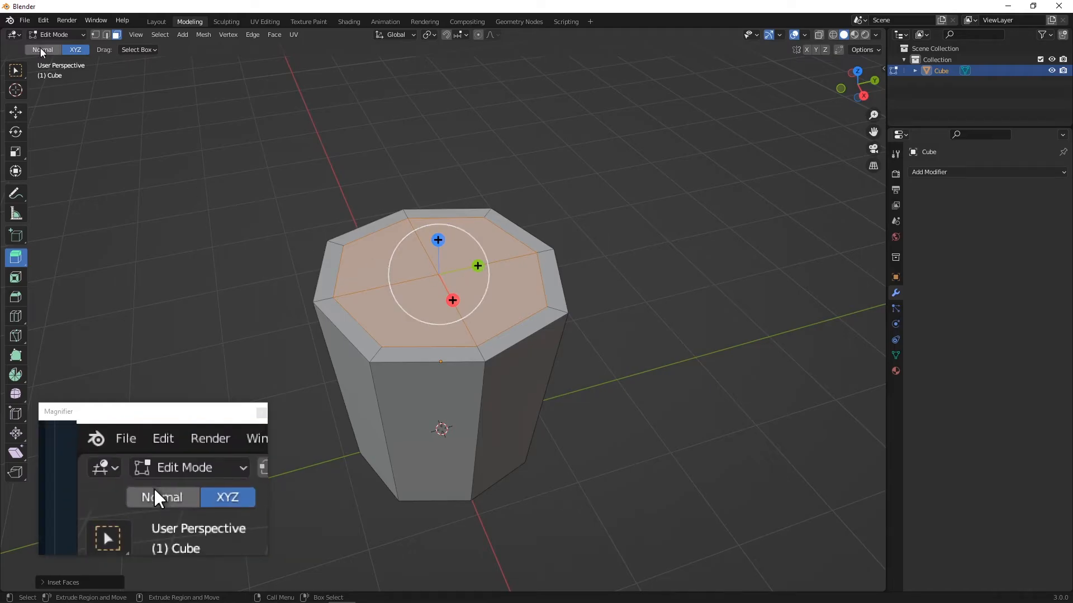
Reselect the inner top faces inside the rim and extrude them downward to hollow out the upper part of the cup
{"action": "middle_click_drag", "start_coordinate": [318, 208], "coordinate": [433, 234]}
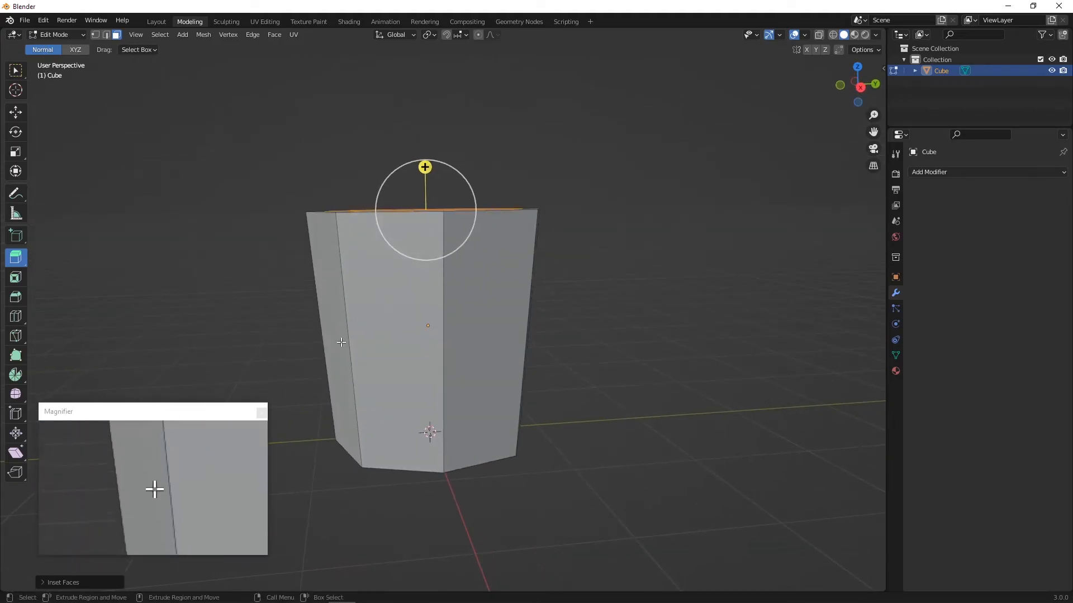
{"action": "middle_click_drag", "start_coordinate": [355, 360], "coordinate": [369, 331]}
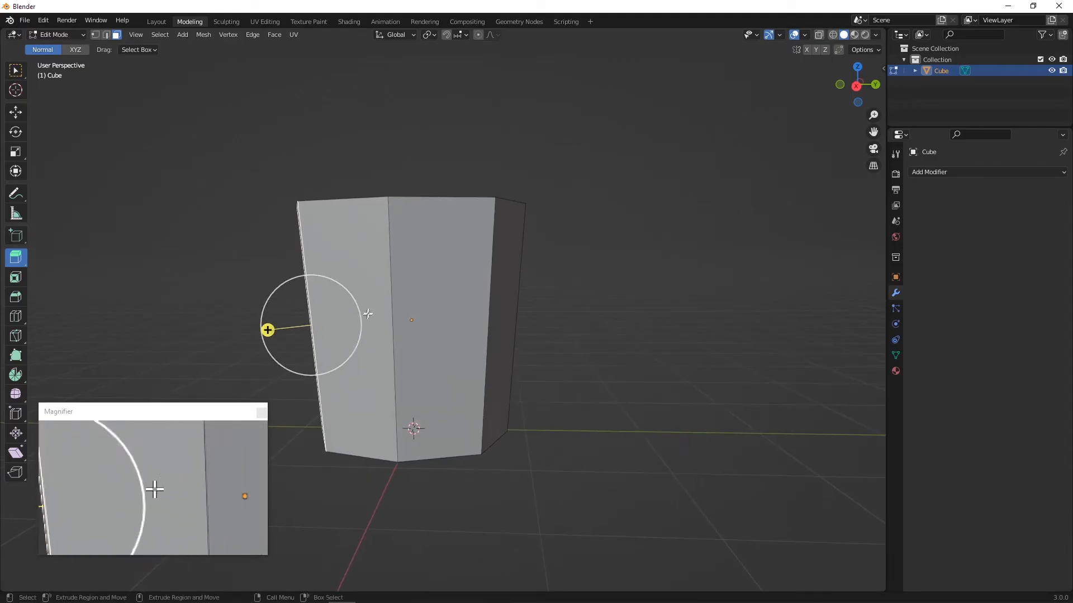
{"action": "middle_click_drag", "start_coordinate": [376, 298], "coordinate": [423, 257]}
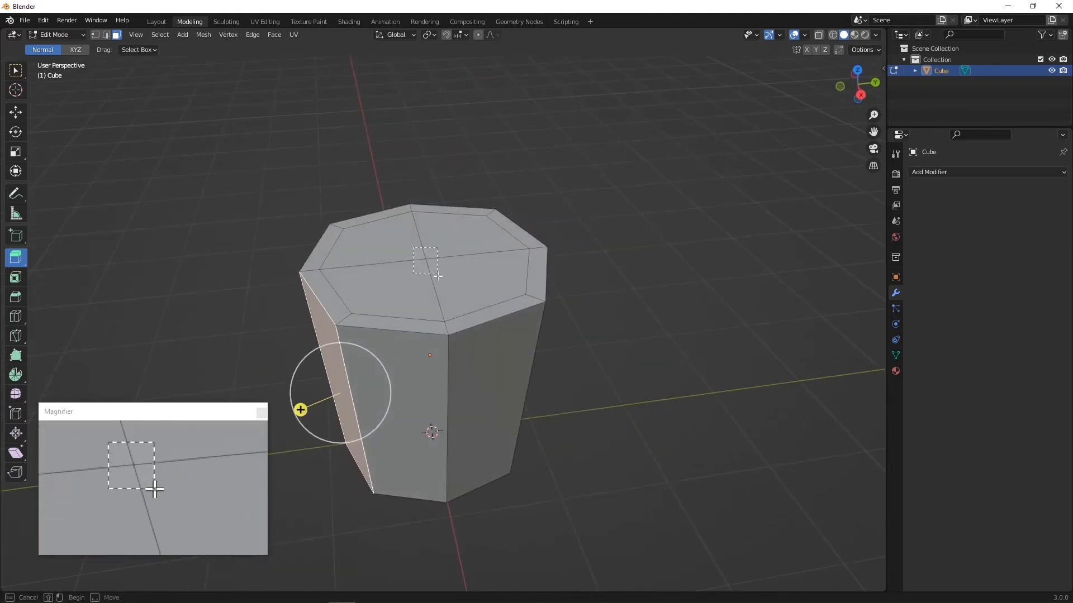
{"action": "left_click", "coordinate": [437, 276]}
{"action": "left_click_drag", "start_coordinate": [426, 223], "coordinate": [423, 271]}
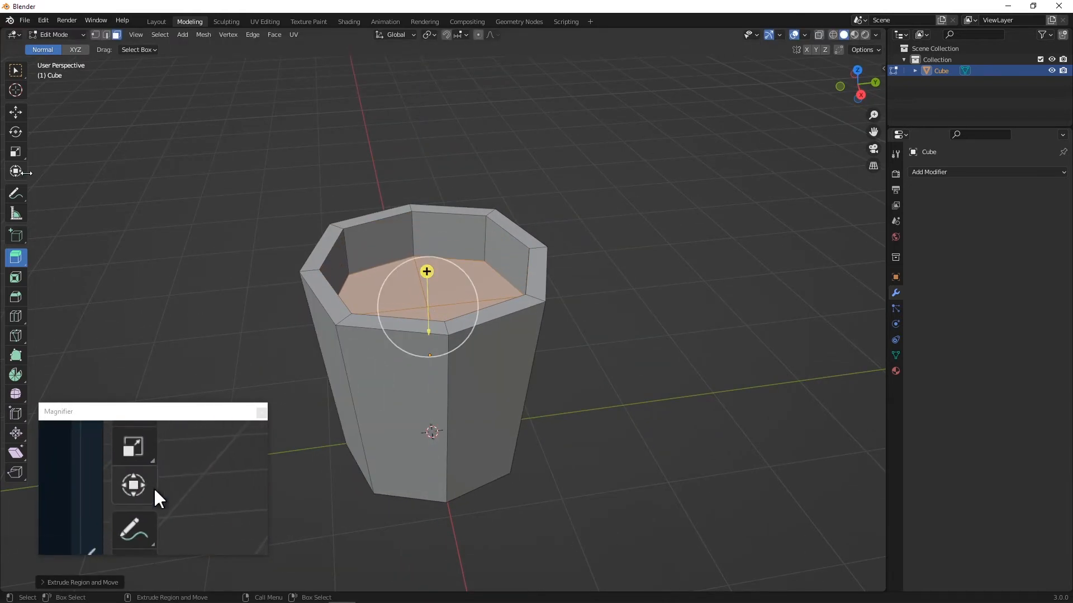
Scale the recessed inner faces inward slightly to follow the taper and delete those faces
{"action": "middle_click_drag", "start_coordinate": [331, 287], "coordinate": [342, 323]}
{"action": "scroll", "coordinate": [341, 307], "scroll_direction": "up", "scroll_amount": 1}
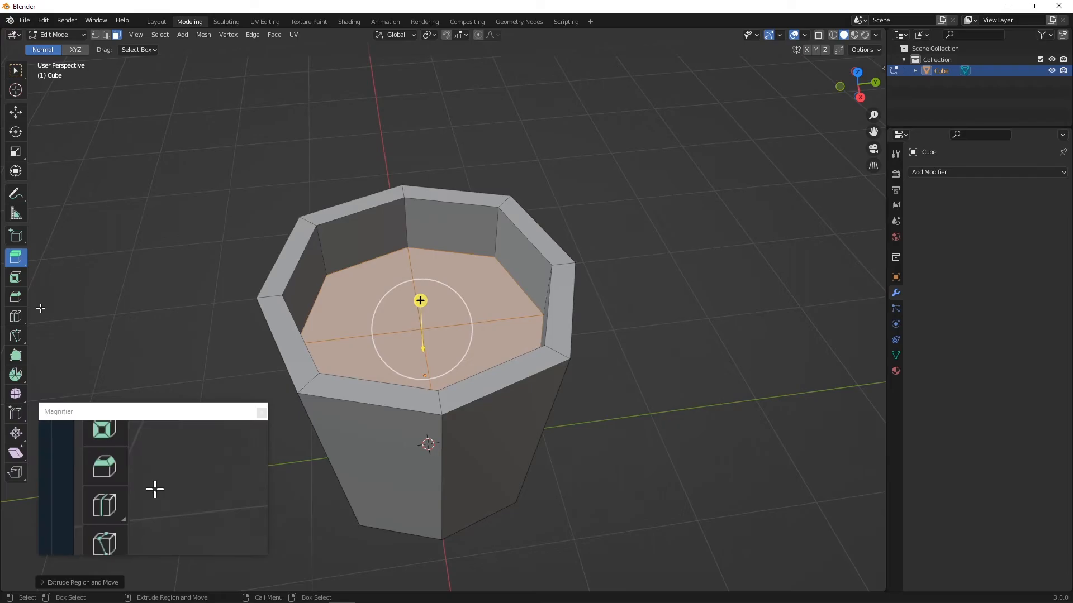
{"action": "left_click", "coordinate": [16, 152]}
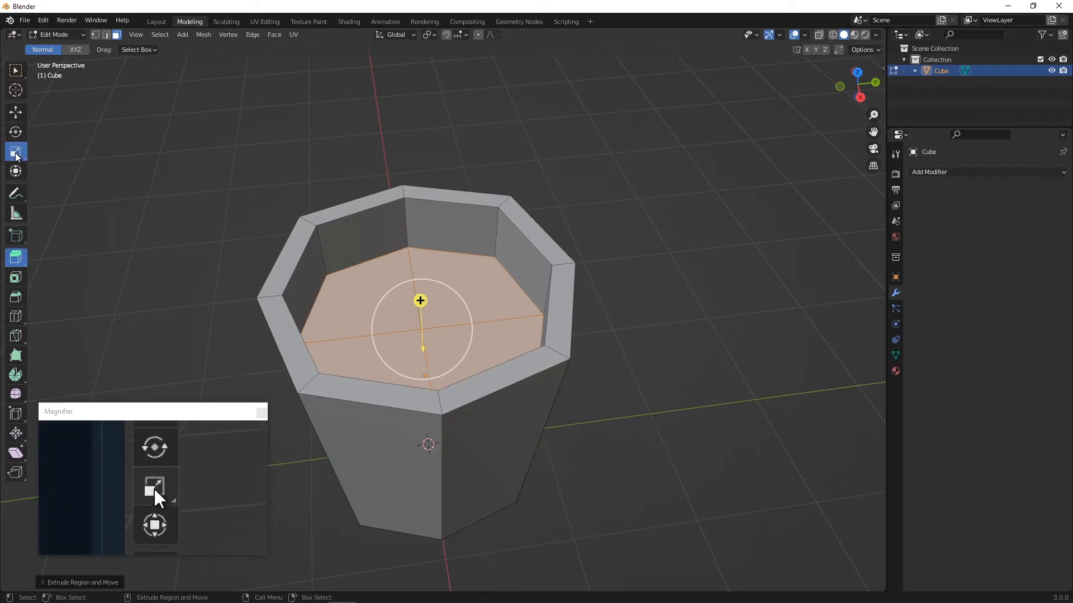
{"action": "left_click_drag", "start_coordinate": [443, 344], "coordinate": [442, 342]}
{"action": "middle_click_drag", "start_coordinate": [442, 343], "coordinate": [396, 326]}
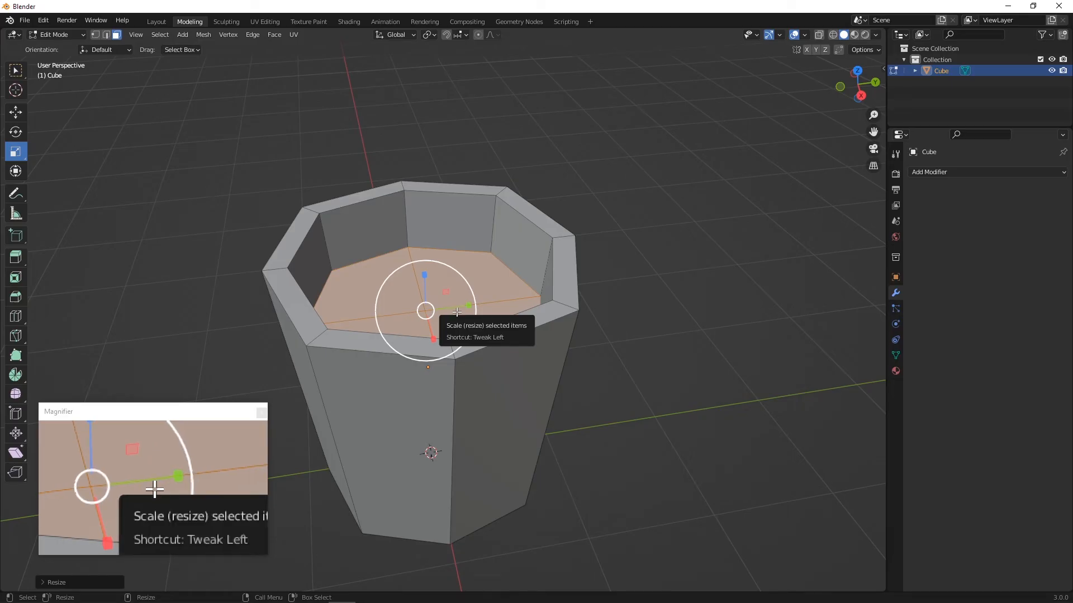
{"action": "key", "text": "x"}
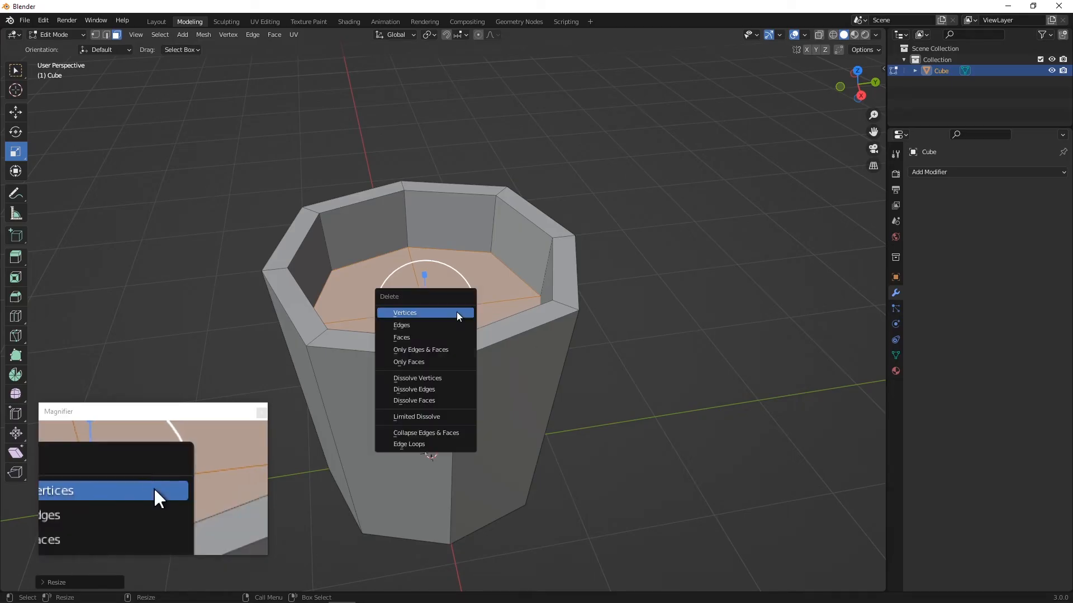
{"action": "left_click", "coordinate": [400, 338]}
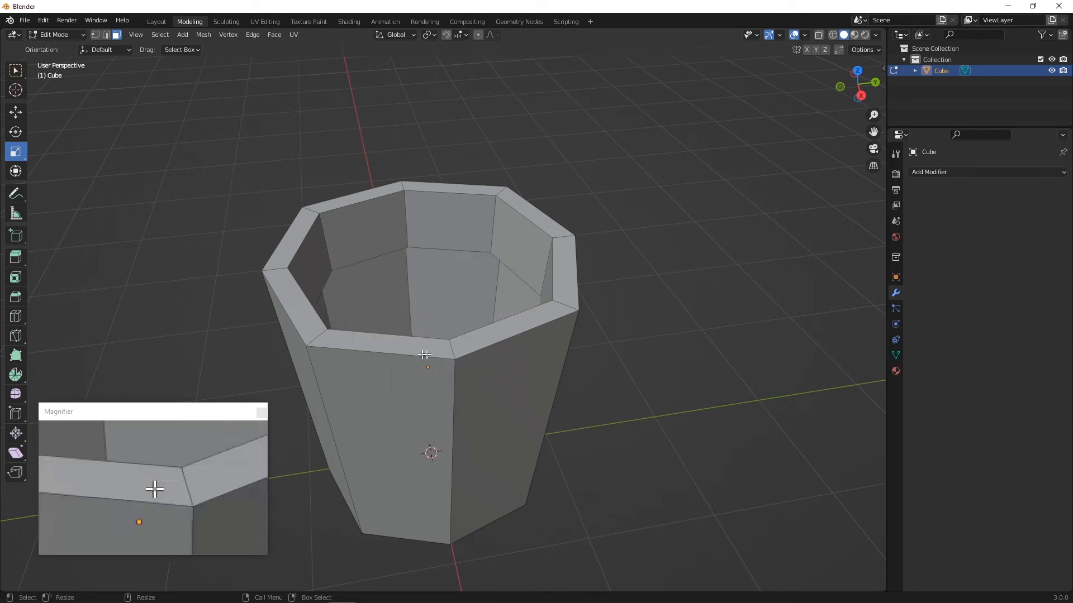
Add a plane to the mesh and move it up along Z until it sits inside the cup just below the rim
{"action": "mouse_move", "coordinate": [424, 313]}
{"action": "middle_mouse_down"}
{"action": "mouse_move", "coordinate": [422, 357]}
{"action": "mouse_move", "coordinate": [413, 317]}
{"action": "middle_mouse_up"}
{"action": "mouse_move", "coordinate": [413, 317]}
{"action": "middle_mouse_down", "text": "shift"}
{"action": "mouse_move", "coordinate": [463, 277]}
{"action": "mouse_move", "coordinate": [408, 299]}
{"action": "middle_mouse_up", "text": "shift"}
{"action": "scroll", "coordinate": [444, 280], "scroll_direction": "down", "scroll_amount": 1}
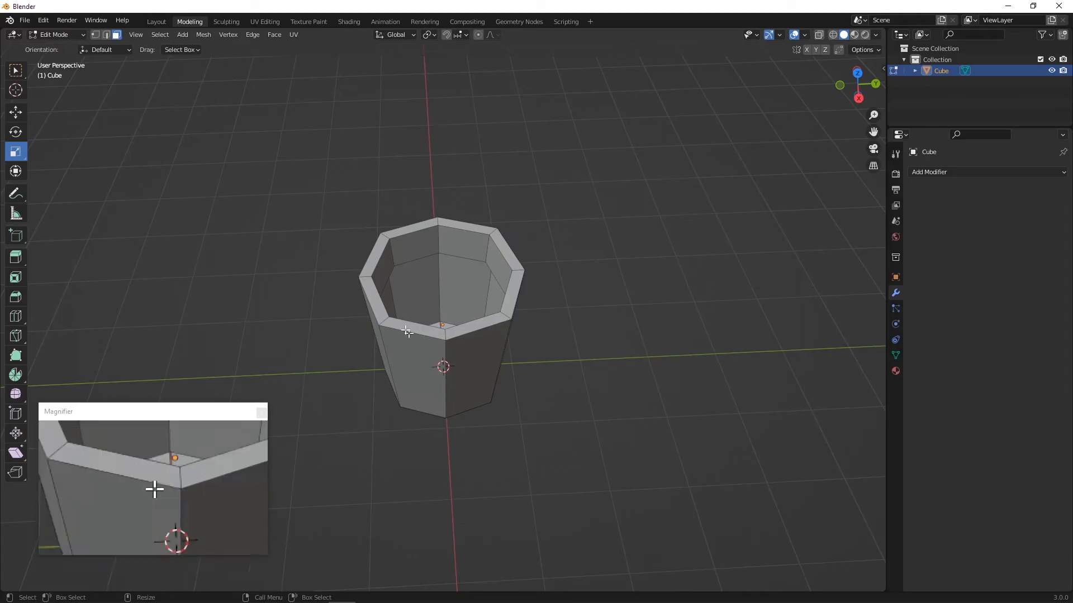
{"action": "left_click", "coordinate": [182, 36]}
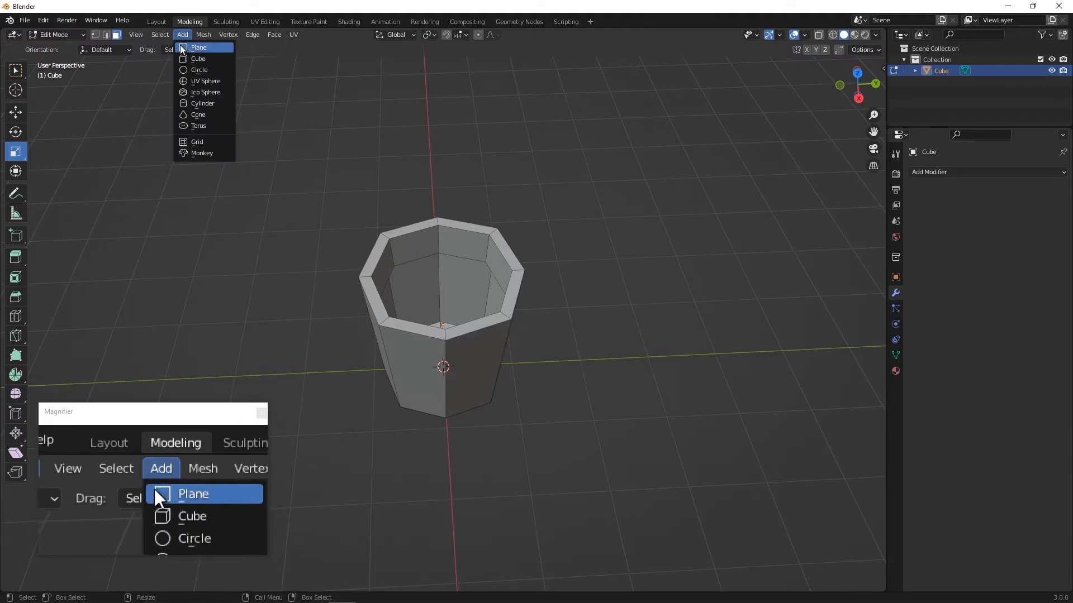
{"action": "left_click", "coordinate": [200, 49]}
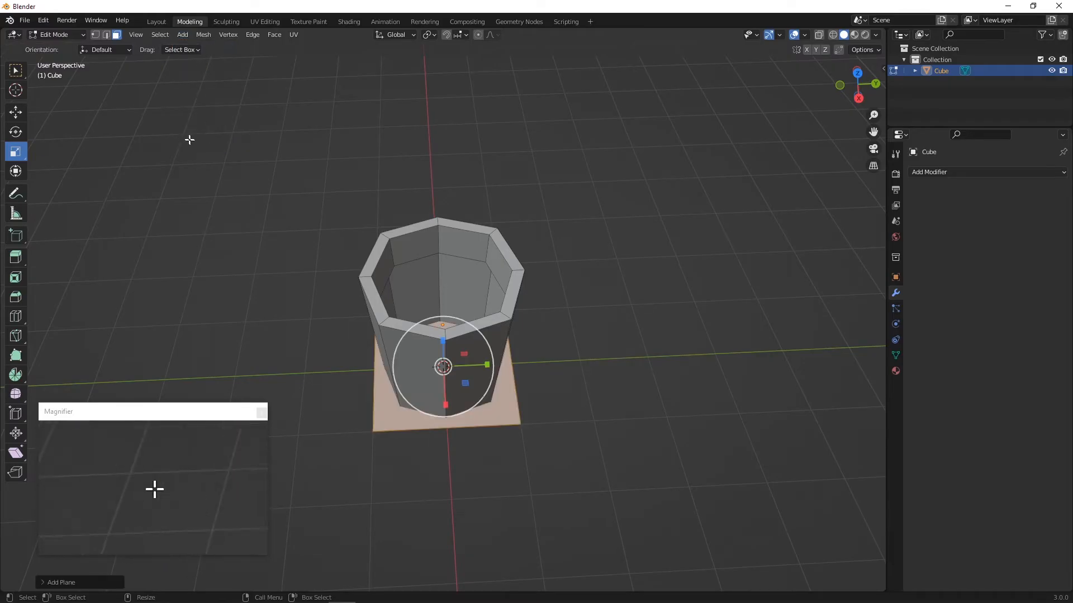
{"action": "left_click", "coordinate": [15, 112]}
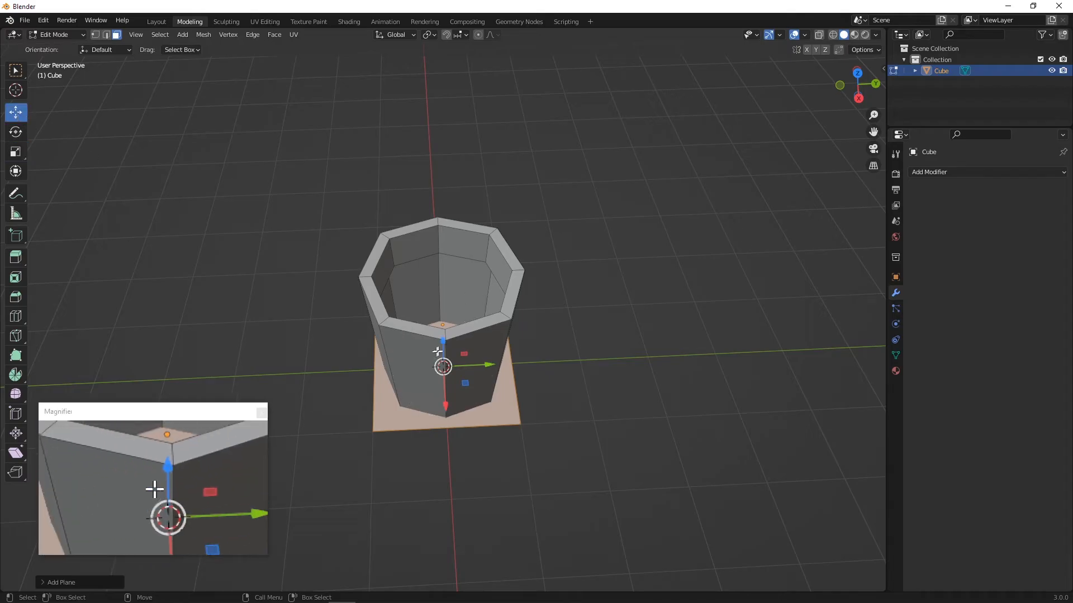
{"action": "left_click_drag", "start_coordinate": [442, 346], "coordinate": [424, 261]}
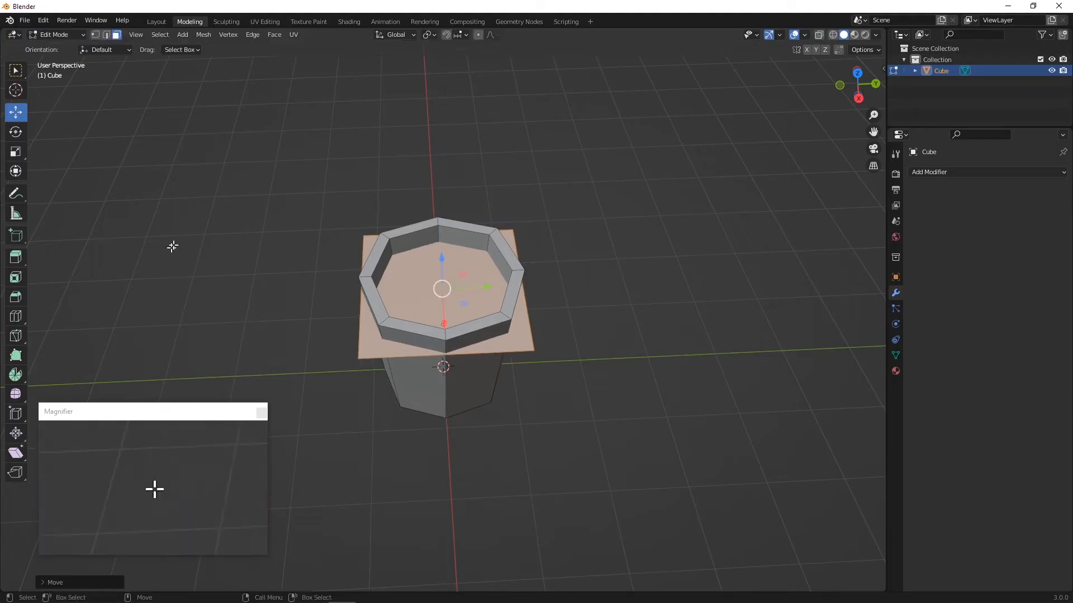
Set the loop cut count to 2 and cut the plane in both directions into a three-by-three grid
{"action": "left_click", "coordinate": [20, 317]}
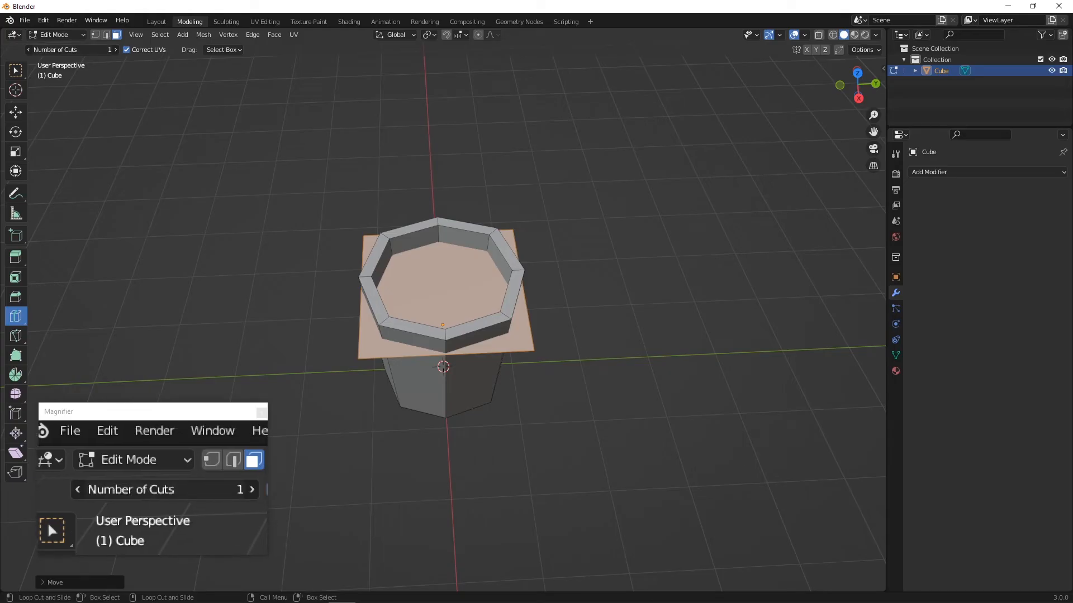
{"action": "left_click_drag", "start_coordinate": [66, 49], "coordinate": [71, 49]}
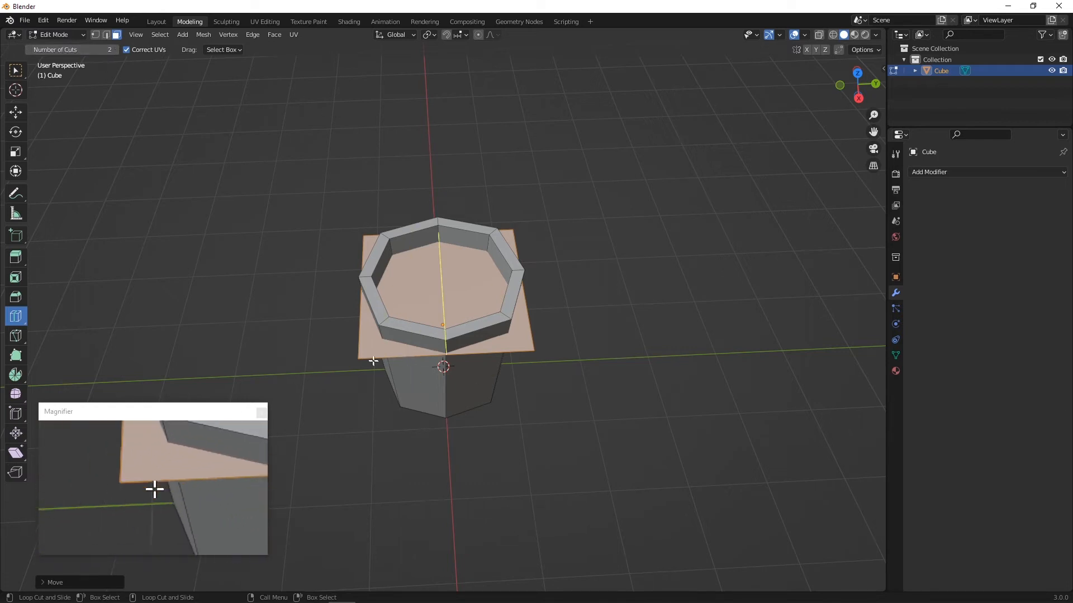
{"action": "left_click", "coordinate": [366, 317]}
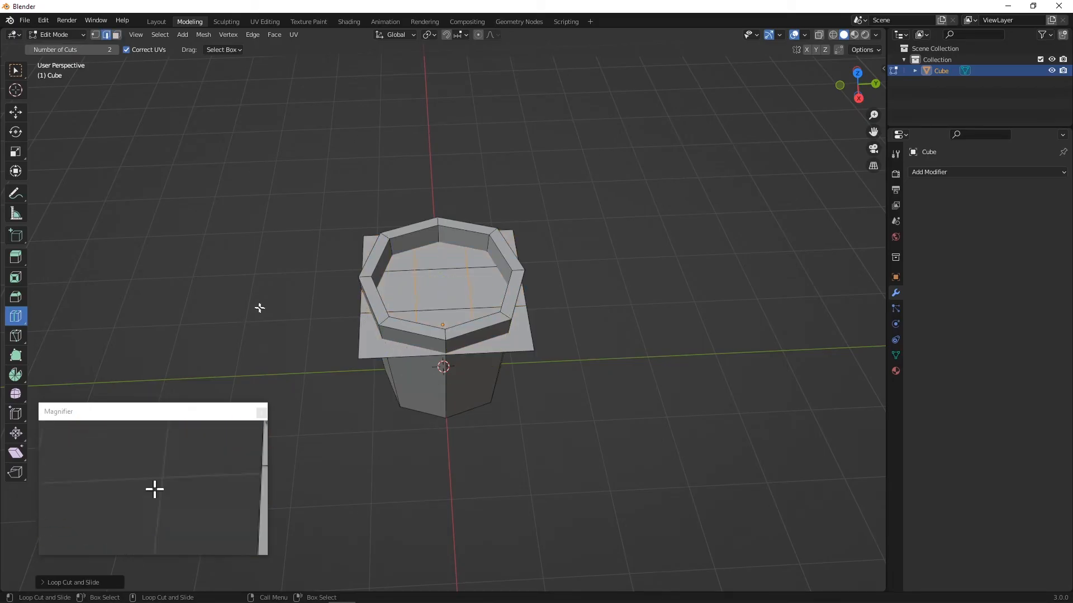
In vertex select mode, select one inner grid vertex of the plane and move it slightly along Z
{"action": "left_click", "coordinate": [15, 112]}
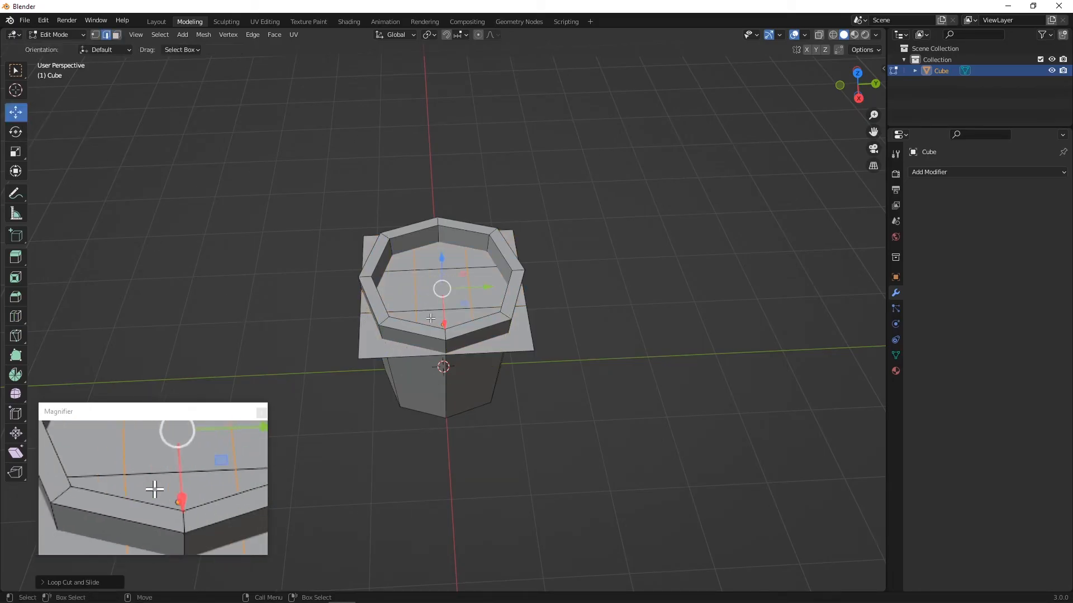
{"action": "left_click", "coordinate": [97, 34]}
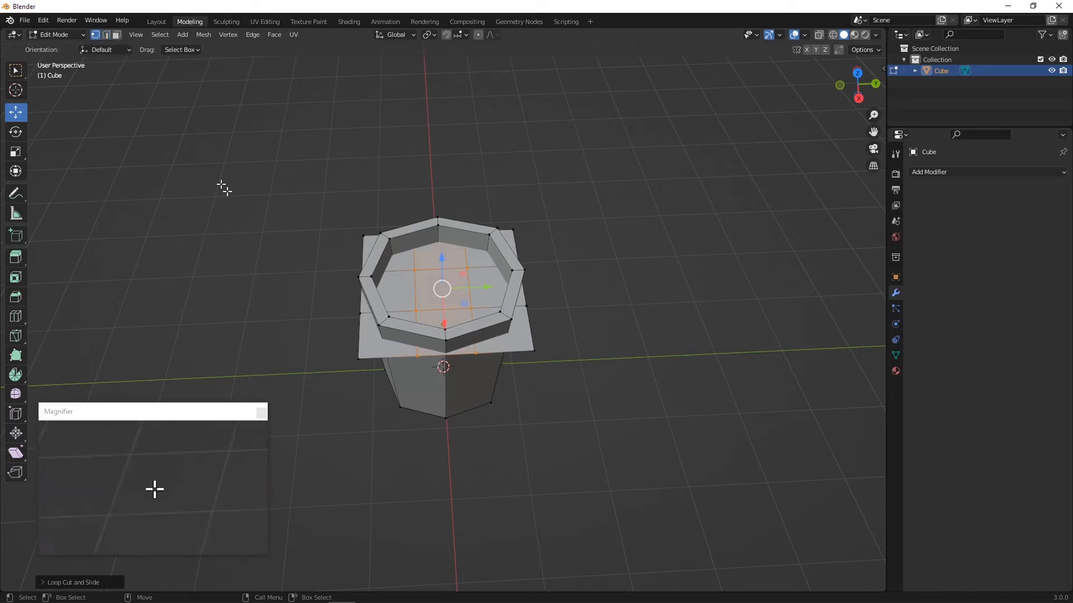
{"action": "middle_click_drag", "start_coordinate": [413, 309], "coordinate": [357, 317]}
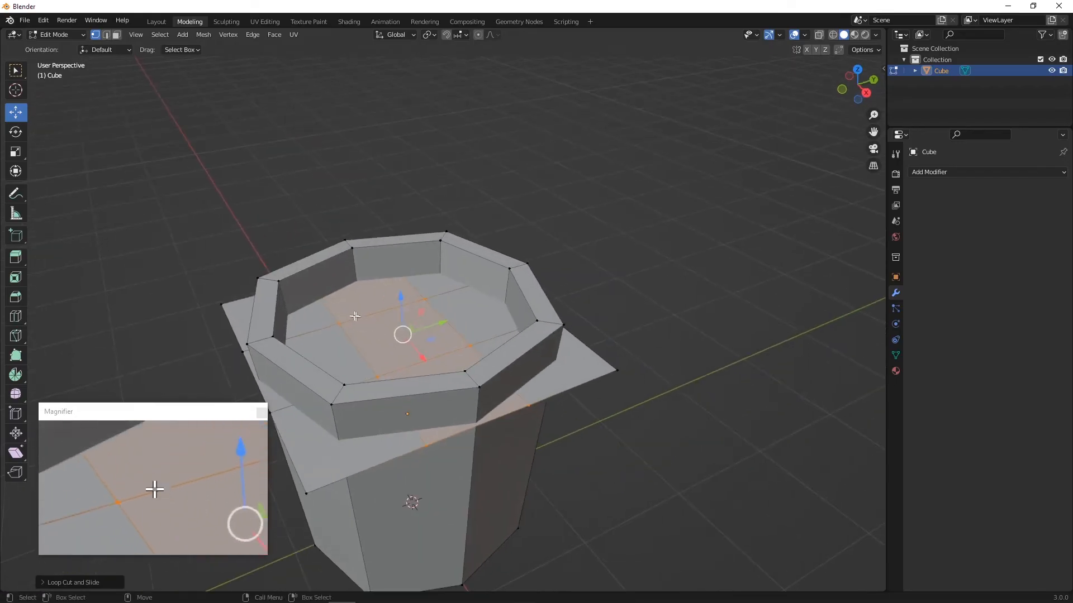
{"action": "left_click_drag", "start_coordinate": [326, 318], "coordinate": [356, 337]}
{"action": "left_click_drag", "start_coordinate": [338, 292], "coordinate": [336, 277]}
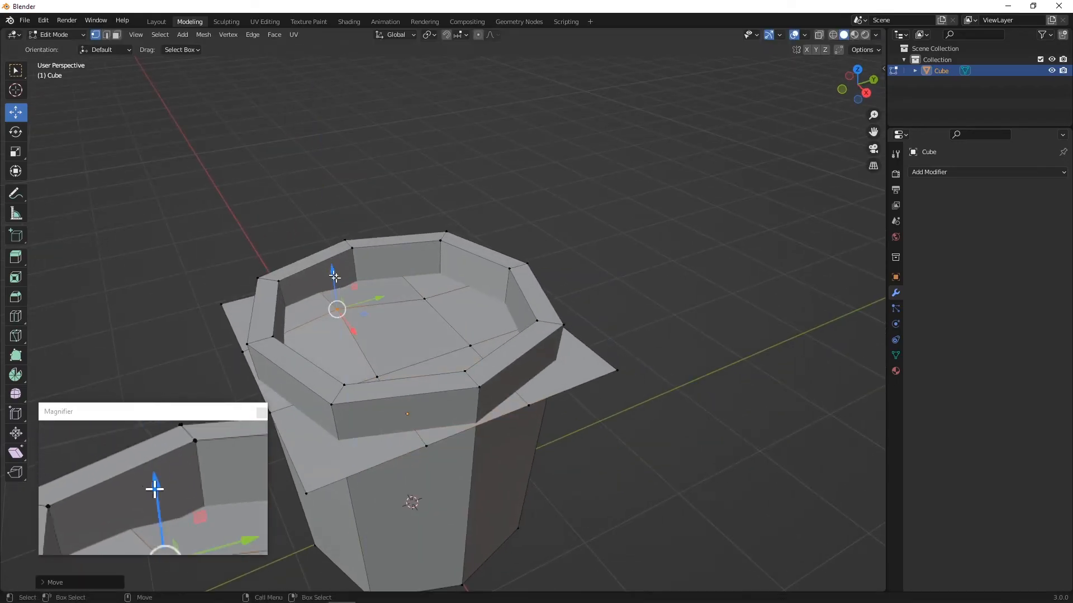
Move more inner grid vertices of the plane slightly up or down along Z to make the surface uneven
{"action": "left_click_drag", "start_coordinate": [468, 312], "coordinate": [468, 322]}
{"action": "left_click_drag", "start_coordinate": [403, 292], "coordinate": [439, 319]}
{"action": "left_click_drag", "start_coordinate": [421, 267], "coordinate": [421, 263]}
{"action": "left_click_drag", "start_coordinate": [366, 370], "coordinate": [397, 386]}
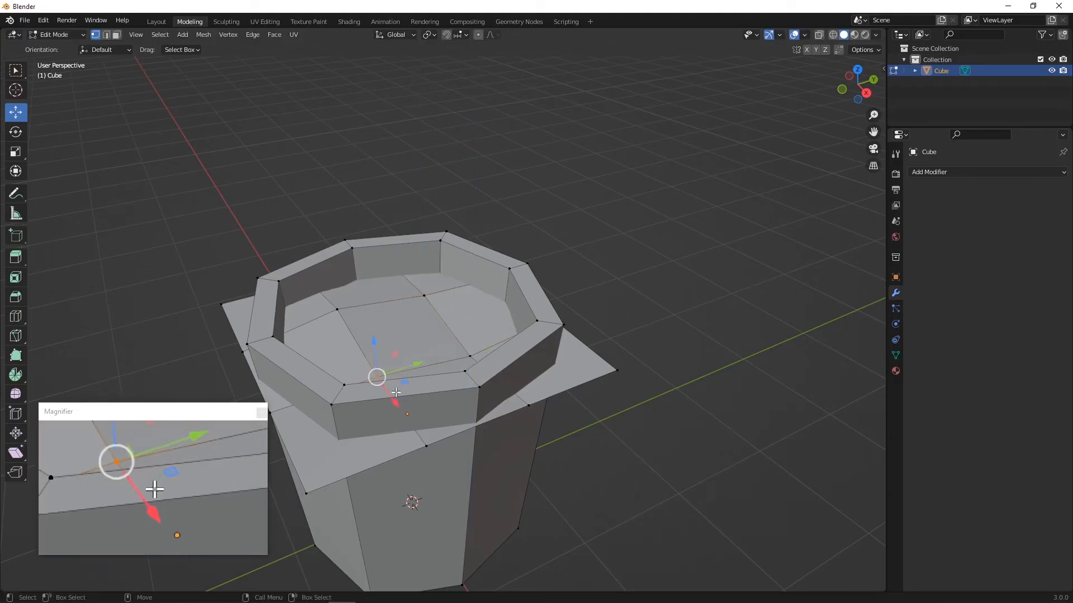
{"action": "middle_click_drag", "start_coordinate": [388, 361], "coordinate": [356, 451]}
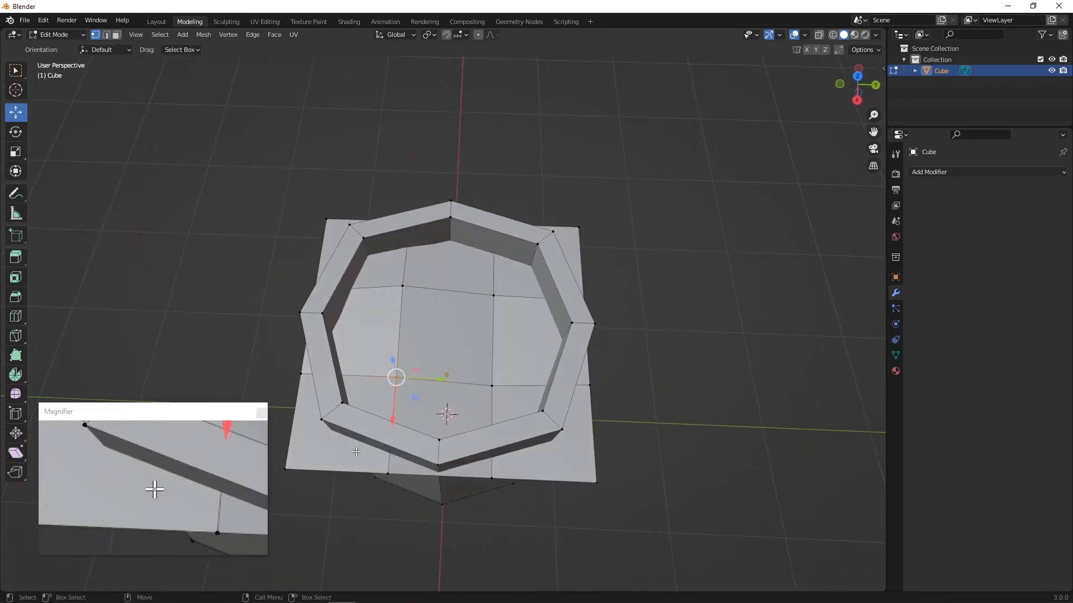
Select the intermediate vertices along all four outer edges of the plane and scale them inward to about 0.85
{"action": "left_click_drag", "start_coordinate": [356, 452], "coordinate": [414, 487]}
{"action": "middle_click_drag", "start_coordinate": [498, 488], "coordinate": [601, 414]}
{"action": "left_click_drag", "start_coordinate": [397, 334], "coordinate": [429, 365], "text": "shift"}
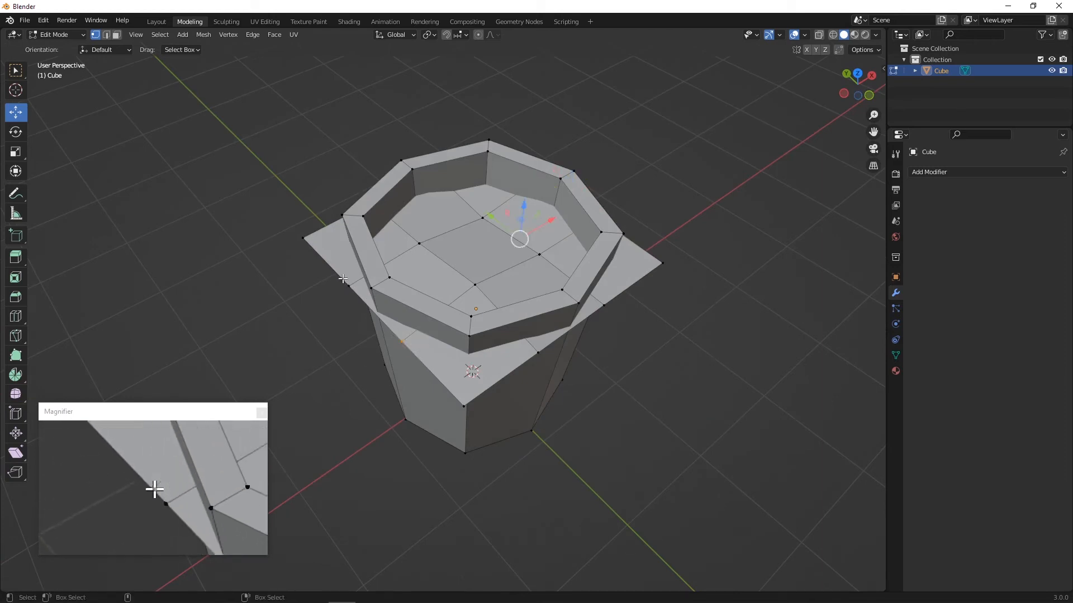
{"action": "left_click", "coordinate": [344, 281], "text": "shift"}
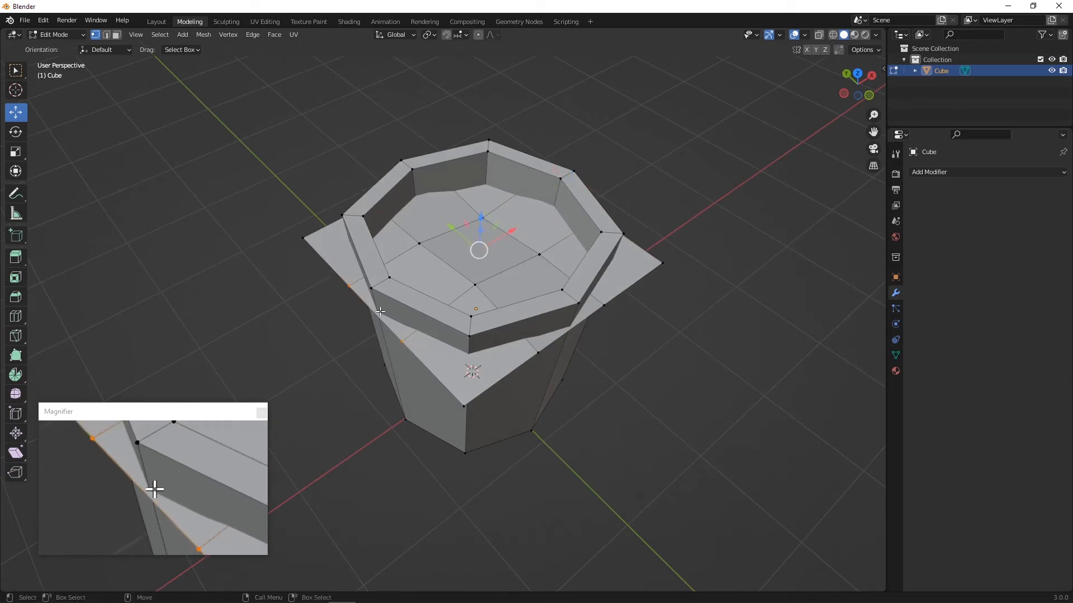
{"action": "left_click", "coordinate": [16, 158]}
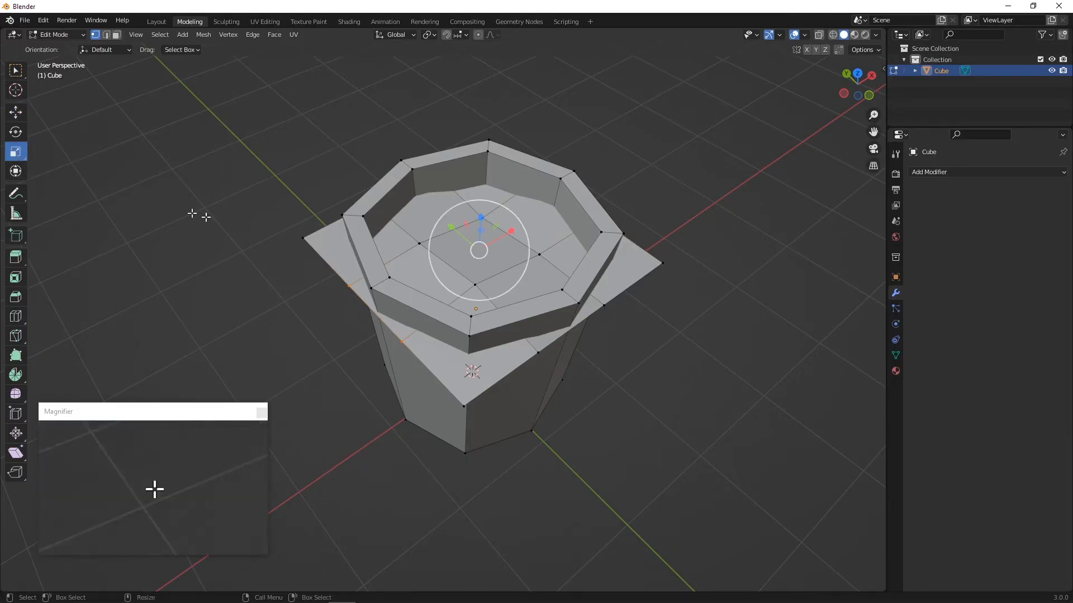
{"action": "middle_click_drag", "start_coordinate": [266, 189], "coordinate": [504, 318]}
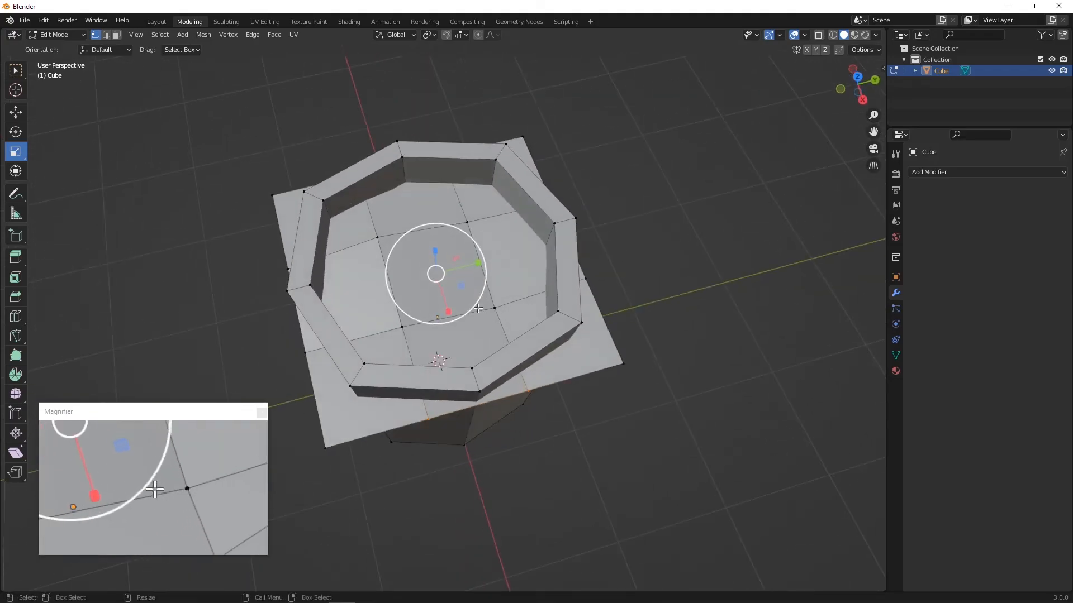
{"action": "middle_click_drag", "start_coordinate": [345, 322], "coordinate": [390, 317]}
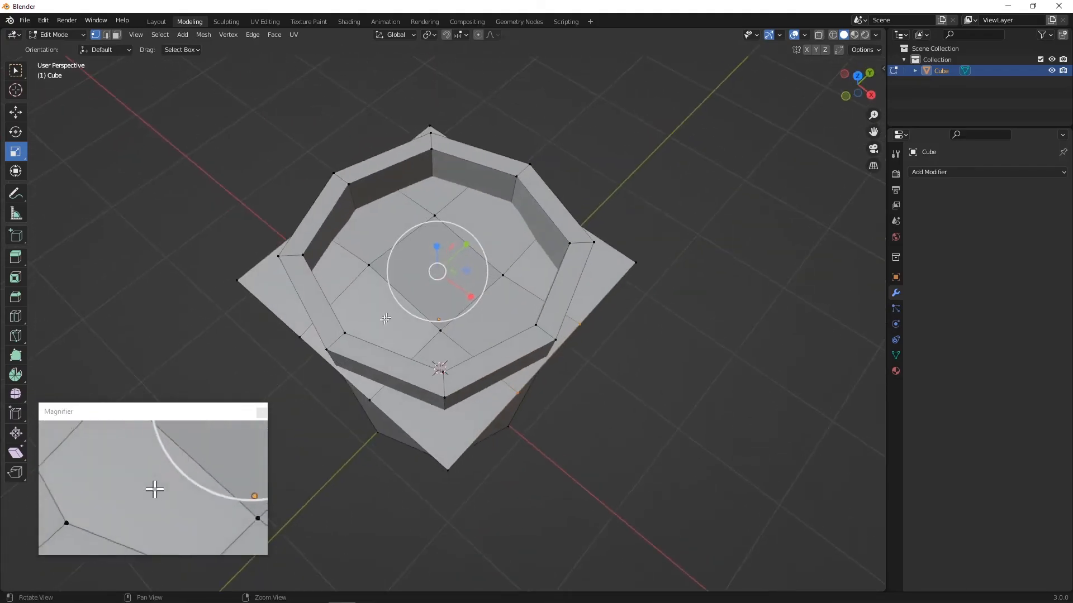
{"action": "left_click", "coordinate": [299, 339], "text": "shift"}
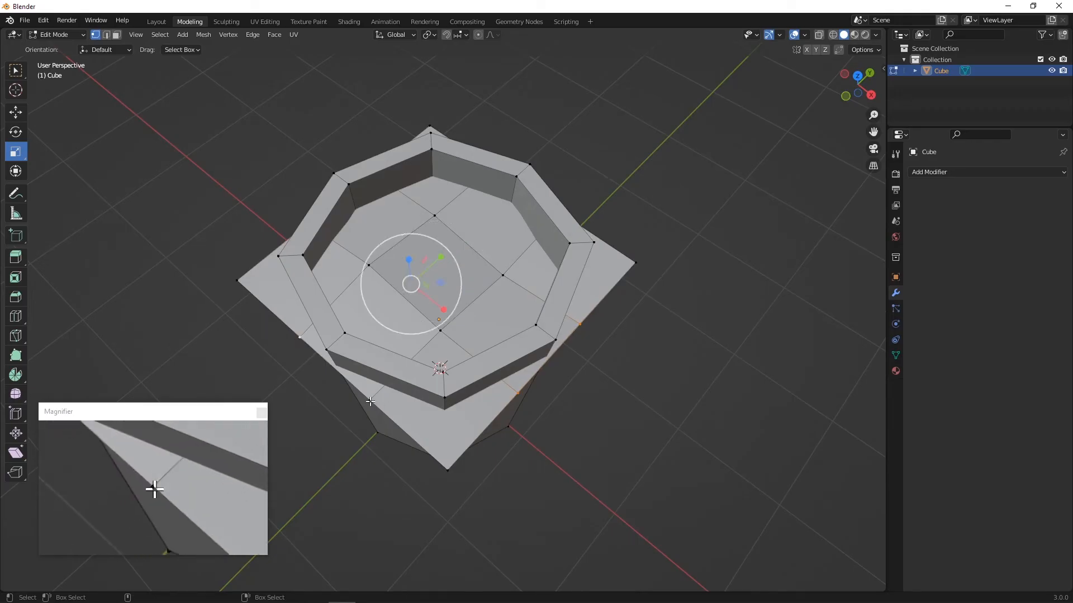
{"action": "left_click", "coordinate": [369, 401], "text": "shift"}
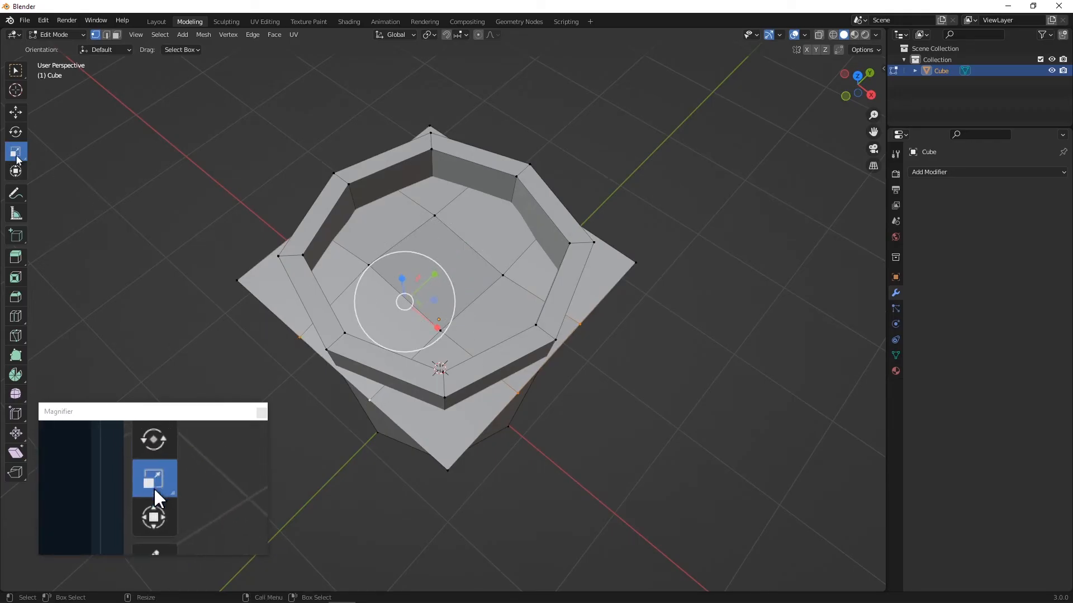
{"action": "middle_click_drag", "start_coordinate": [447, 262], "coordinate": [572, 330]}
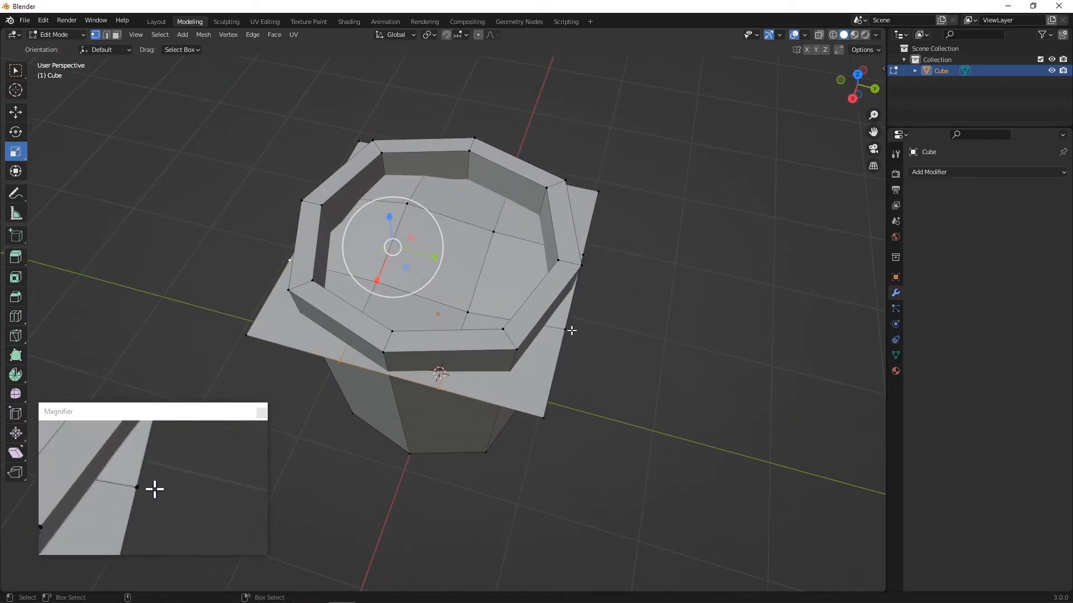
{"action": "middle_click_drag", "start_coordinate": [583, 254], "coordinate": [655, 247]}
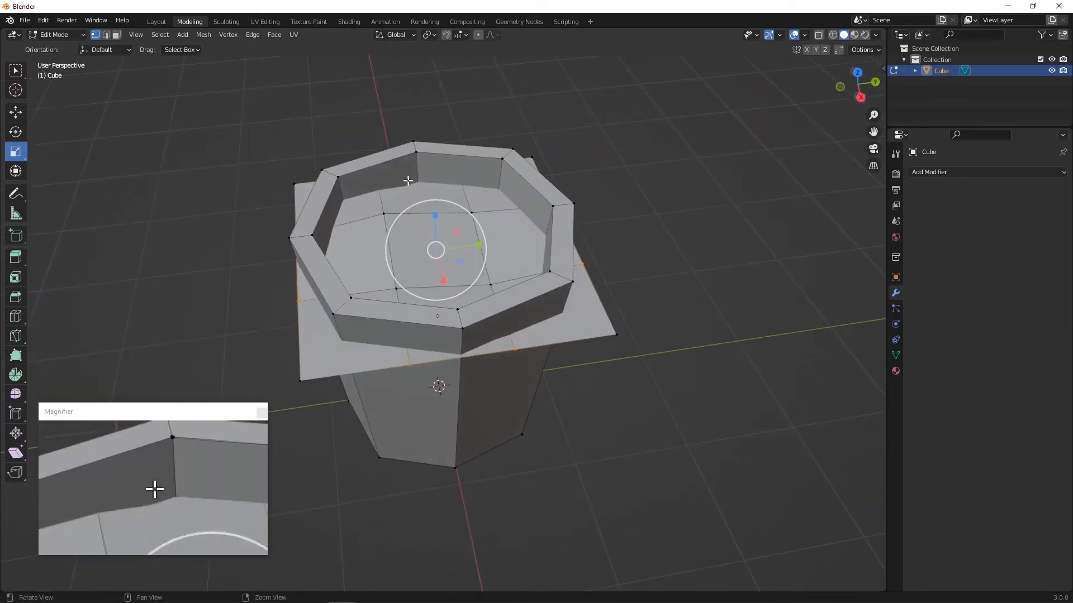
{"action": "middle_click_drag", "start_coordinate": [407, 183], "coordinate": [450, 251]}
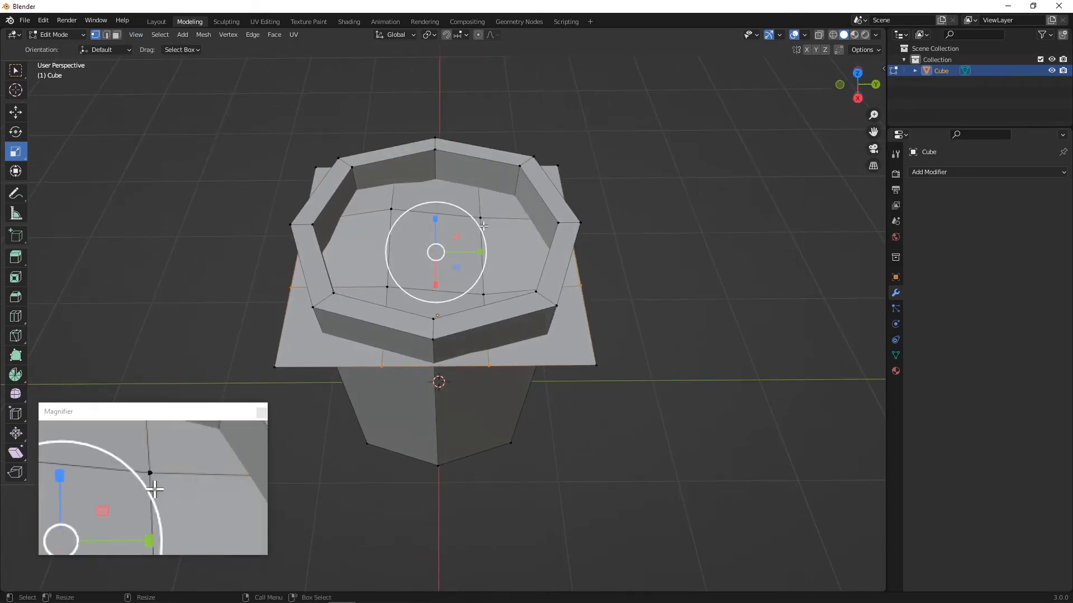
{"action": "left_click_drag", "start_coordinate": [484, 224], "coordinate": [472, 225]}
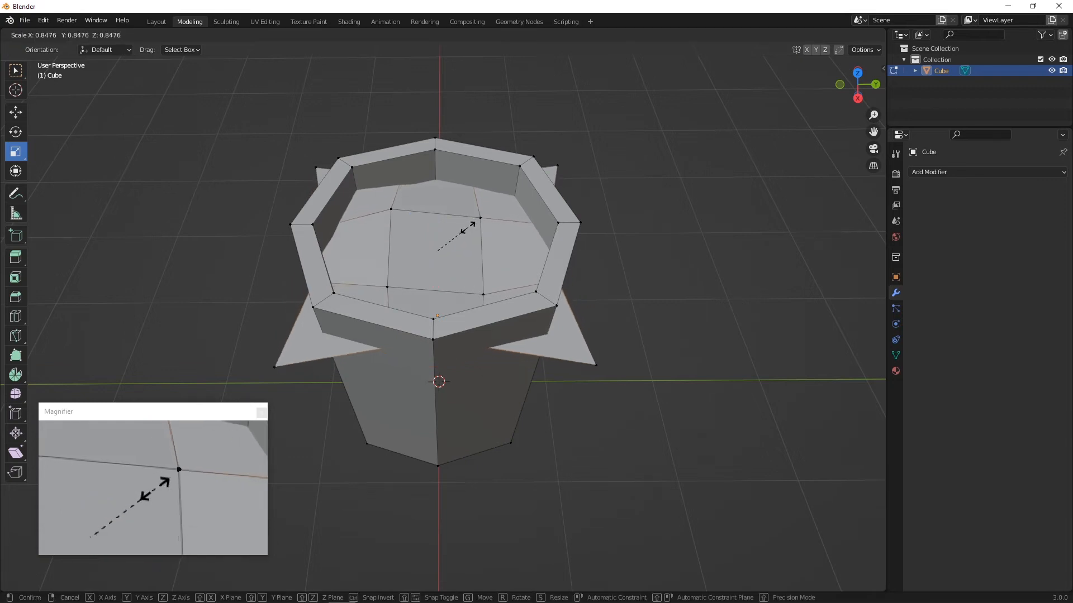
{"action": "left_click_drag", "start_coordinate": [468, 228], "coordinate": [469, 229]}
Select the plane's four corner vertices and scale them inward until they sit inside the cup walls
{"action": "middle_click_drag", "start_coordinate": [469, 229], "coordinate": [557, 370]}
{"action": "left_click", "coordinate": [577, 373]}
{"action": "left_click", "coordinate": [261, 346], "text": "shift"}
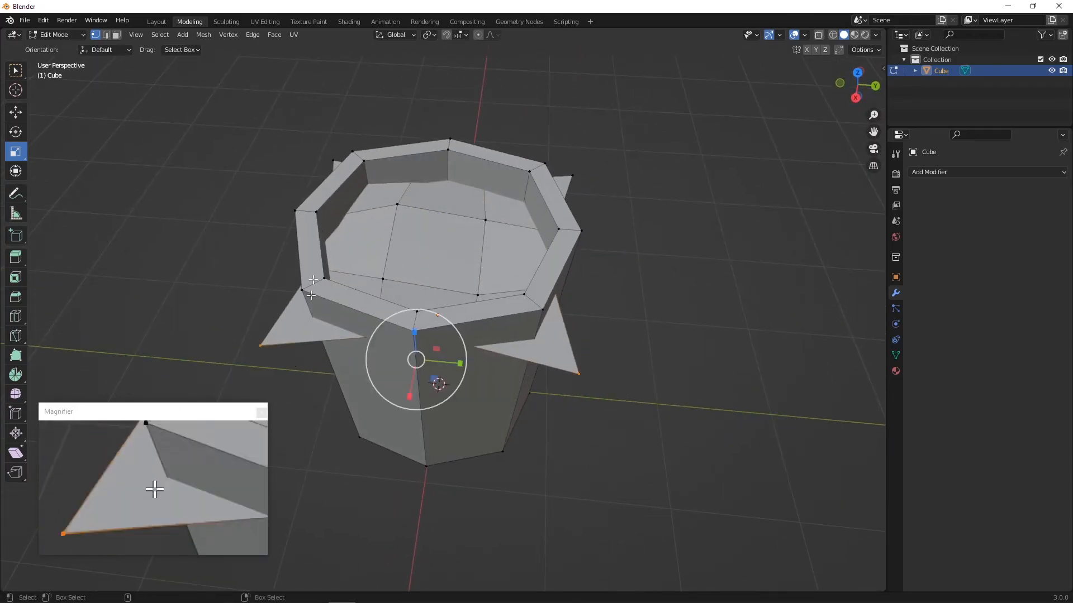
{"action": "middle_click_drag", "start_coordinate": [261, 345], "coordinate": [303, 173]}
{"action": "left_click_drag", "start_coordinate": [292, 156], "coordinate": [311, 170], "text": "shift"}
{"action": "left_click_drag", "start_coordinate": [548, 148], "coordinate": [566, 165], "text": "shift"}
{"action": "left_click_drag", "start_coordinate": [474, 233], "coordinate": [462, 250]}
{"action": "left_click_drag", "start_coordinate": [486, 268], "coordinate": [489, 236], "text": "alt"}
{"action": "scroll", "coordinate": [490, 236], "scroll_direction": "down", "scroll_amount": 3}
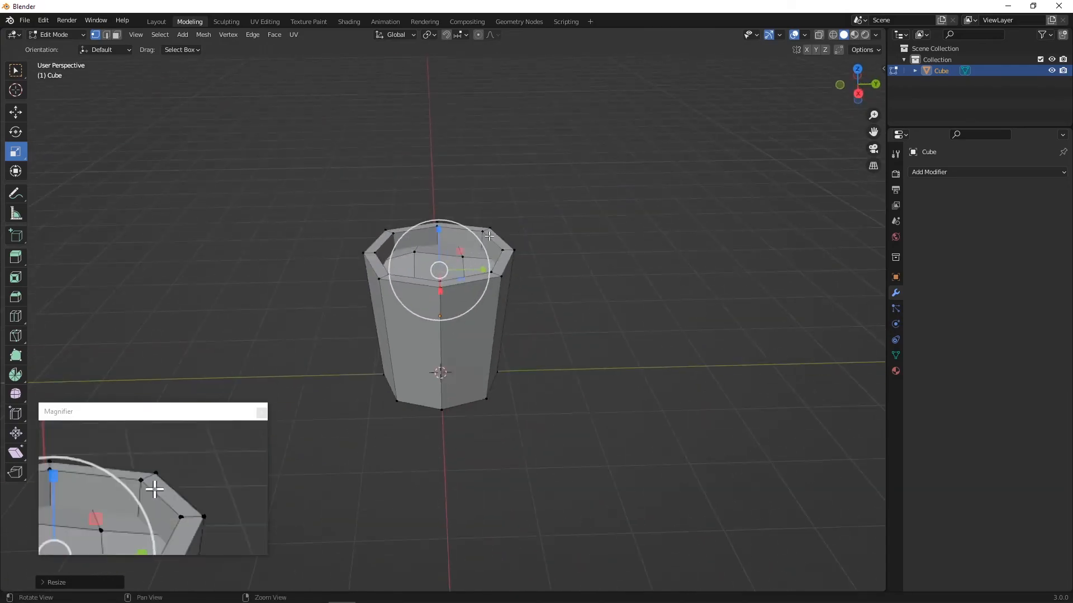
In face select mode, select all faces of the inner surface, move them slightly up along Z and deselect them
{"action": "middle_click_drag", "start_coordinate": [490, 235], "coordinate": [577, 232]}
{"action": "left_click", "coordinate": [16, 112]}
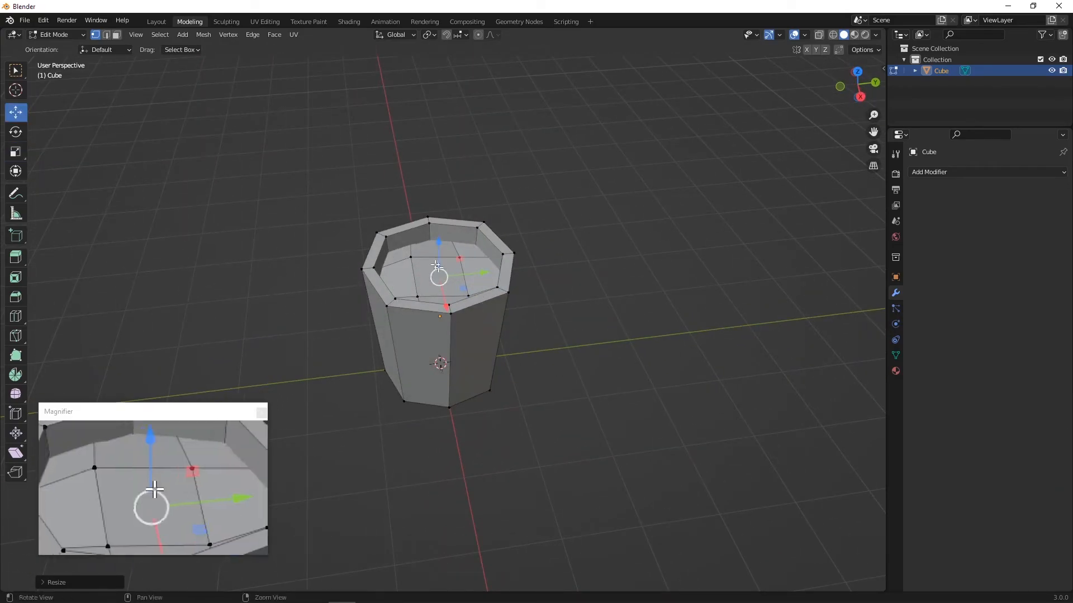
{"action": "left_click", "coordinate": [116, 35]}
{"action": "middle_click_drag", "start_coordinate": [425, 269], "coordinate": [402, 252]}
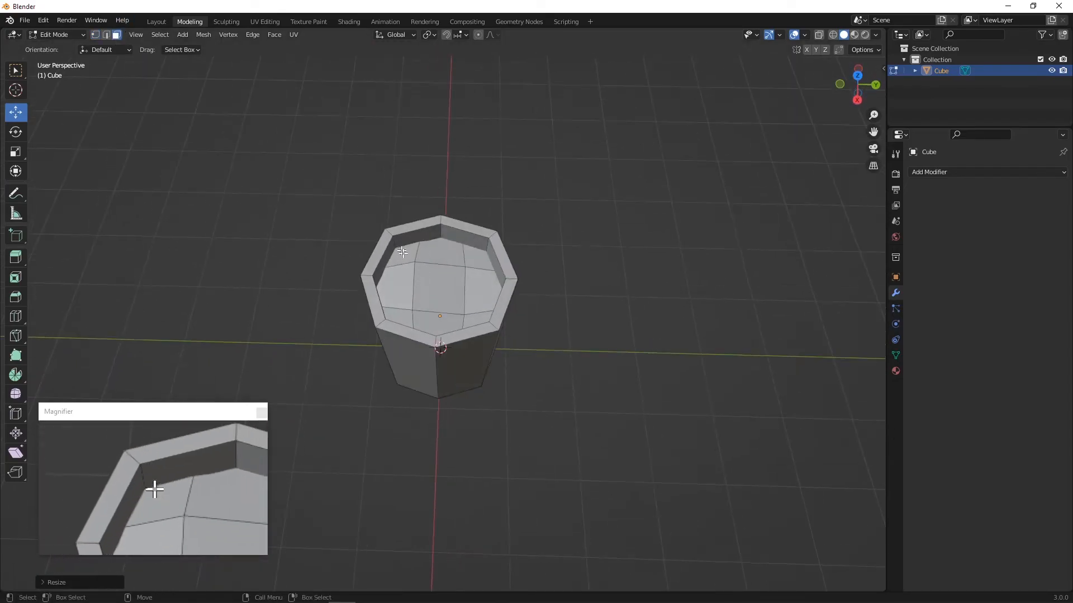
{"action": "left_click_drag", "start_coordinate": [400, 249], "coordinate": [479, 322]}
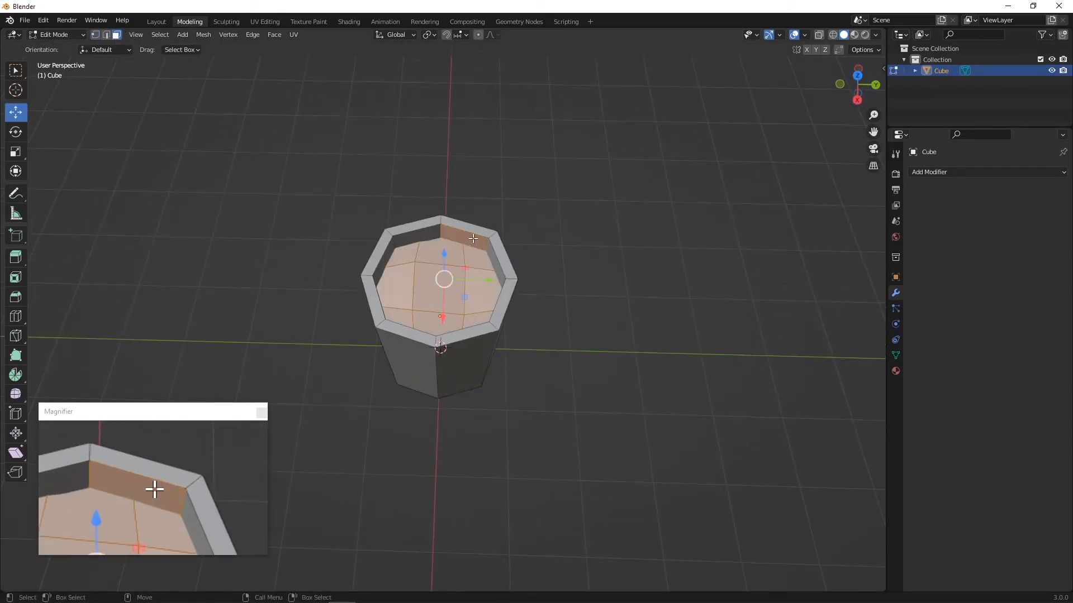
{"action": "middle_click_drag", "start_coordinate": [479, 316], "coordinate": [446, 268]}
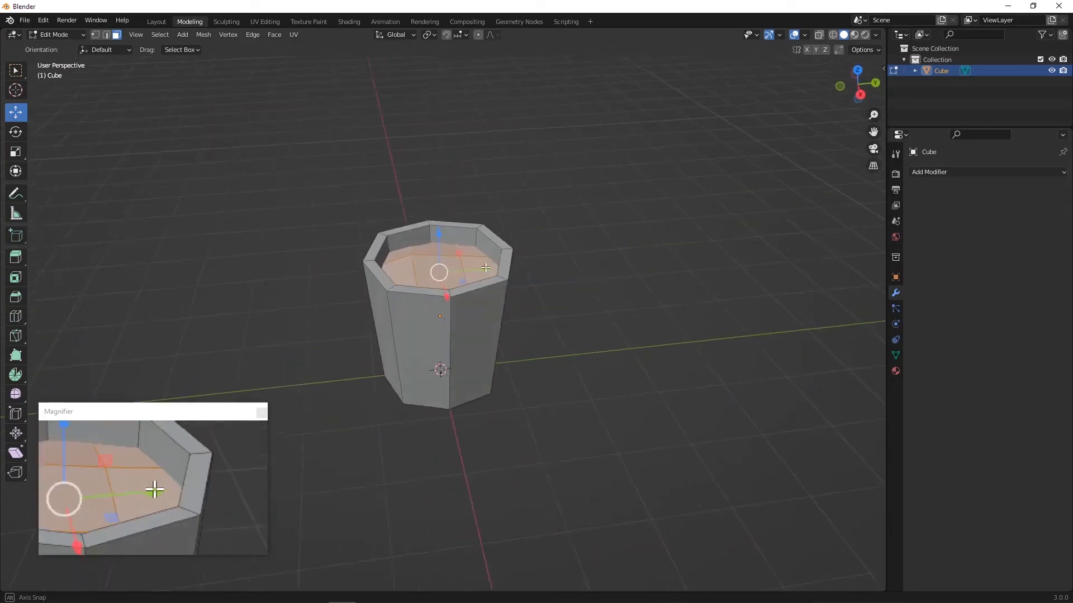
{"action": "left_click_drag", "start_coordinate": [439, 234], "coordinate": [437, 223]}
{"action": "left_click", "coordinate": [563, 234]}
{"action": "left_click_drag", "start_coordinate": [564, 235], "coordinate": [575, 237], "text": "alt"}
{"action": "right_click_drag", "start_coordinate": [575, 238], "coordinate": [581, 291], "text": "alt"}
{"action": "middle_click_drag", "start_coordinate": [581, 291], "coordinate": [584, 340], "text": "alt"}
{"action": "left_click_drag", "start_coordinate": [585, 341], "coordinate": [584, 335], "text": "alt"}
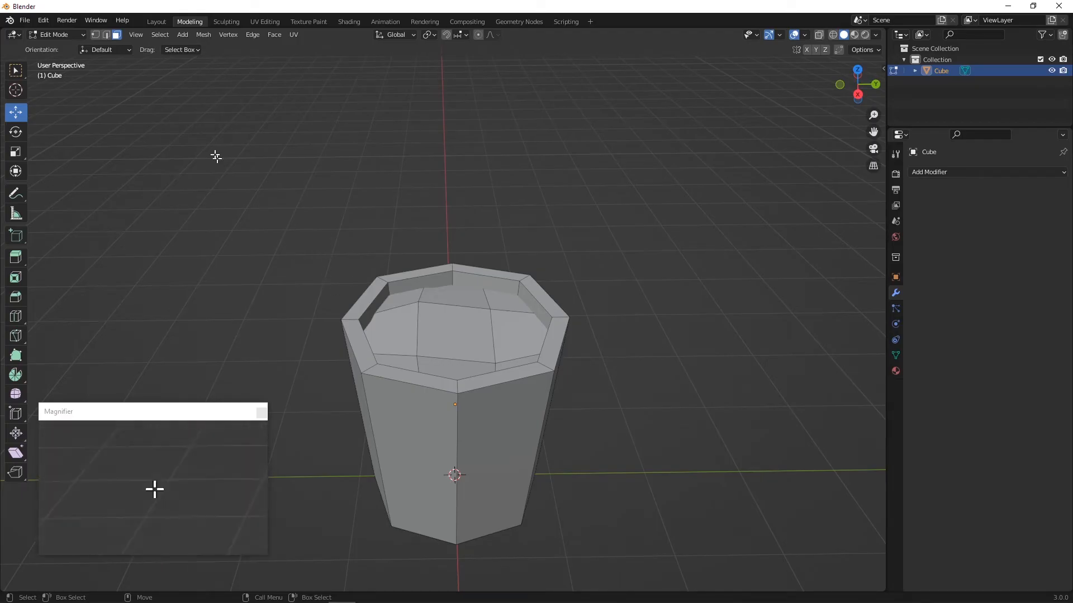
In edge select mode, extrude one outer rim edge upward along Z in three segments using the XYZ extrude option, the last about 0.6 m
{"action": "left_click", "coordinate": [107, 36]}
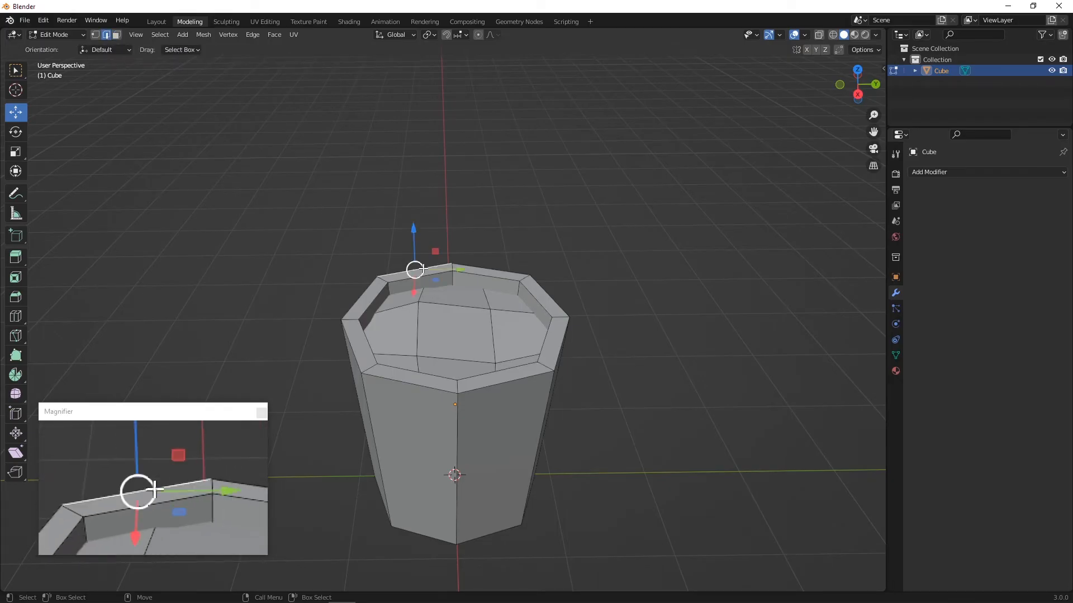
{"action": "middle_click_drag", "start_coordinate": [363, 285], "coordinate": [306, 312]}
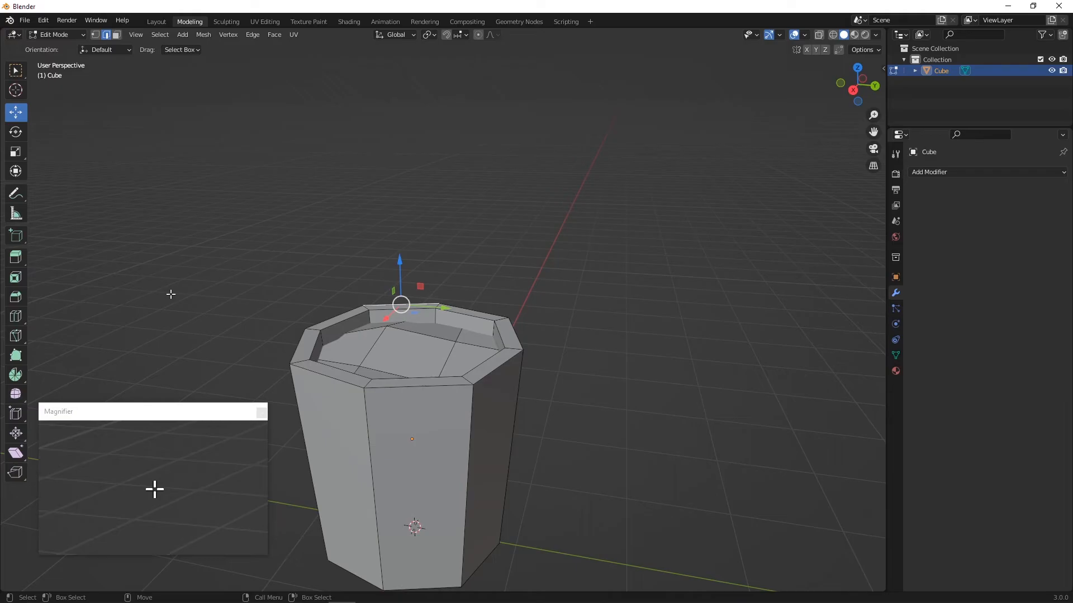
{"action": "middle_click_drag", "start_coordinate": [193, 298], "coordinate": [296, 318]}
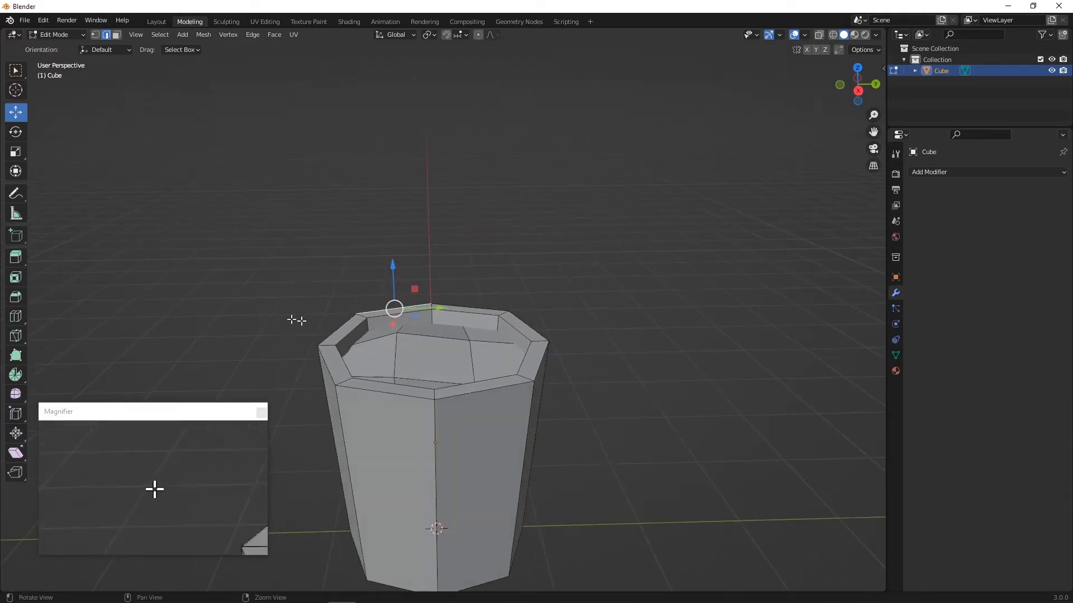
{"action": "mouse_move", "coordinate": [393, 309]}
{"action": "middle_mouse_down"}
{"action": "mouse_move", "coordinate": [469, 348]}
{"action": "mouse_move", "coordinate": [593, 343]}
{"action": "mouse_move", "coordinate": [589, 351]}
{"action": "mouse_move", "coordinate": [447, 351]}
{"action": "mouse_move", "coordinate": [406, 319]}
{"action": "middle_mouse_up"}
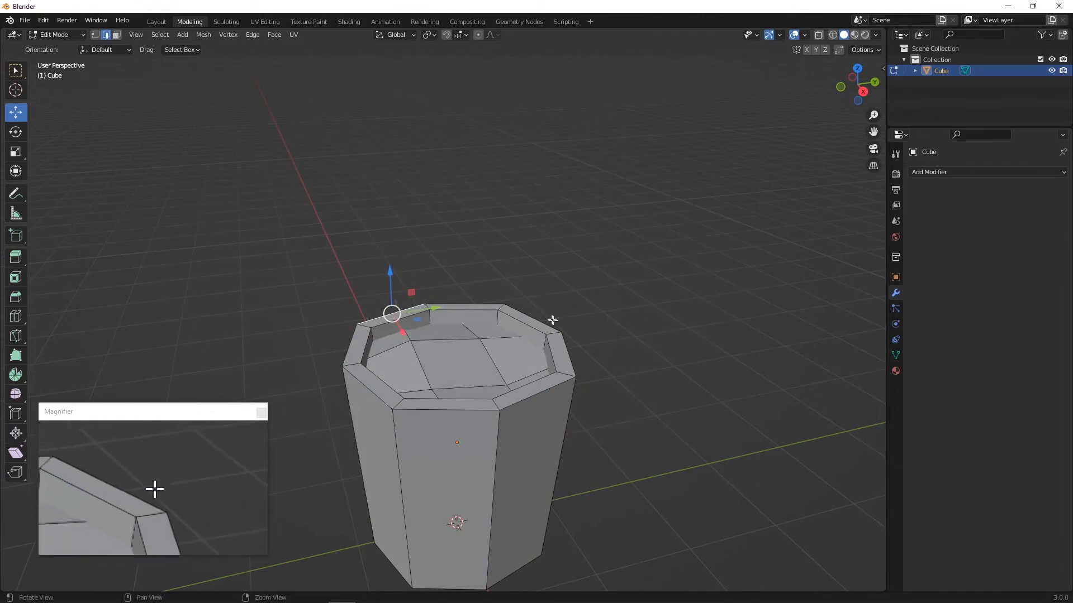
{"action": "middle_click_drag", "start_coordinate": [550, 318], "coordinate": [537, 392]}
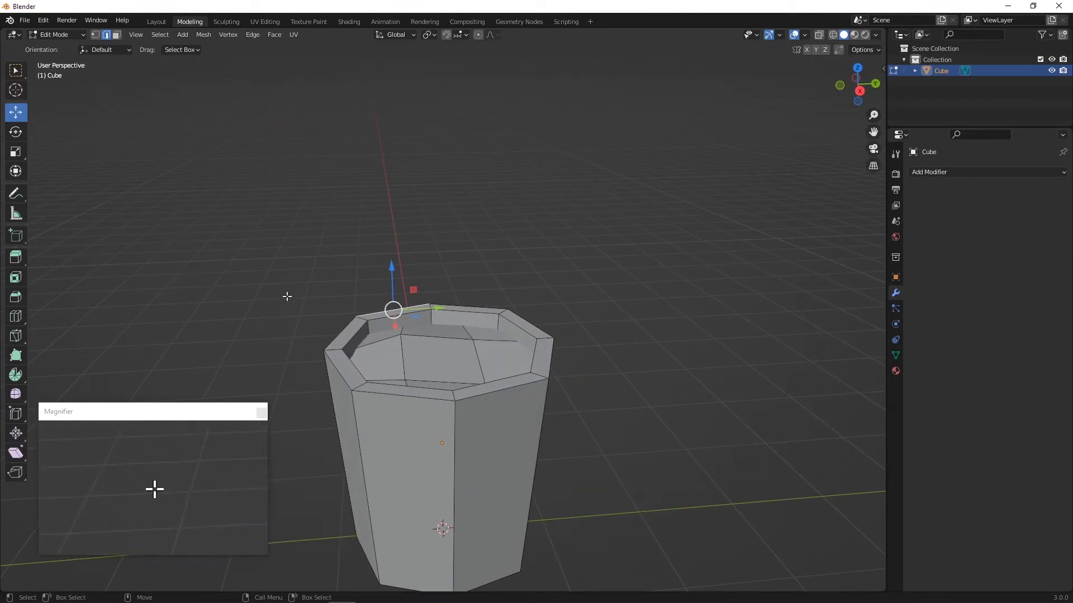
{"action": "middle_click_drag", "start_coordinate": [365, 310], "coordinate": [340, 301], "text": "shift"}
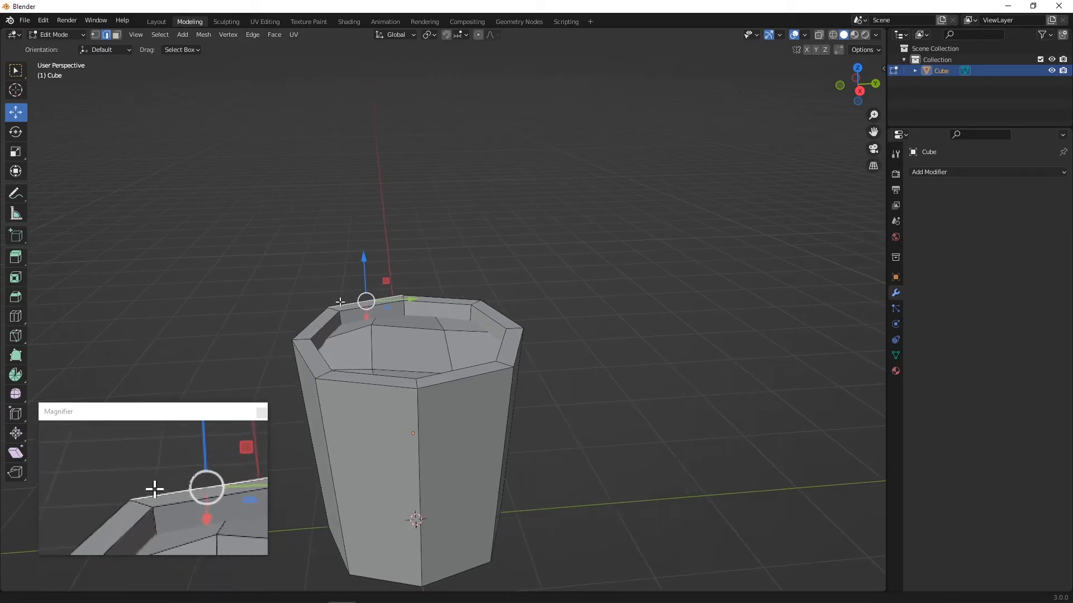
{"action": "left_click", "coordinate": [17, 257]}
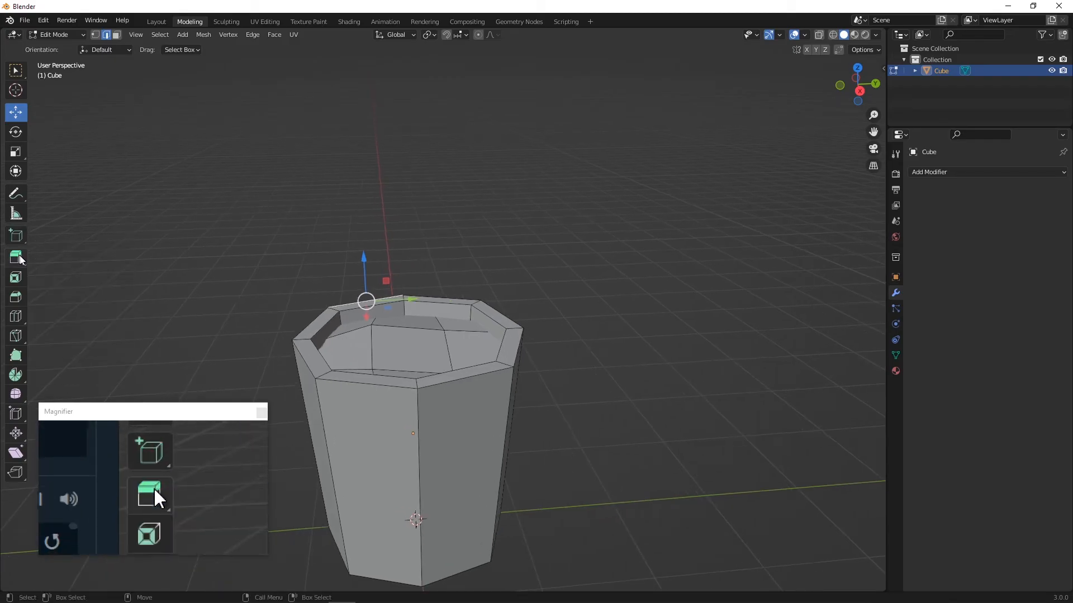
{"action": "left_click", "coordinate": [14, 258]}
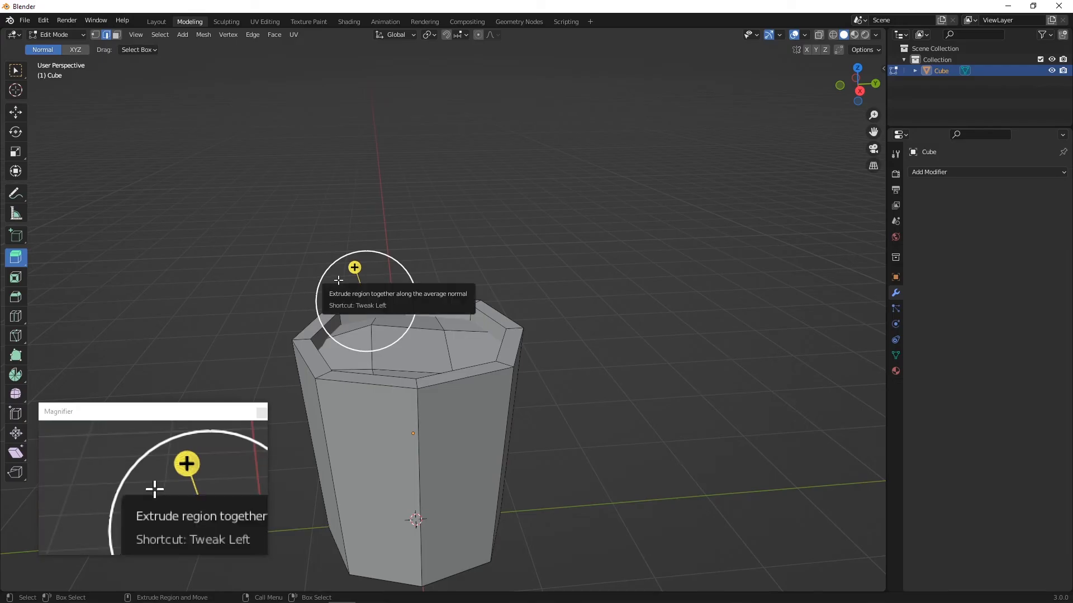
{"action": "left_click", "coordinate": [84, 49]}
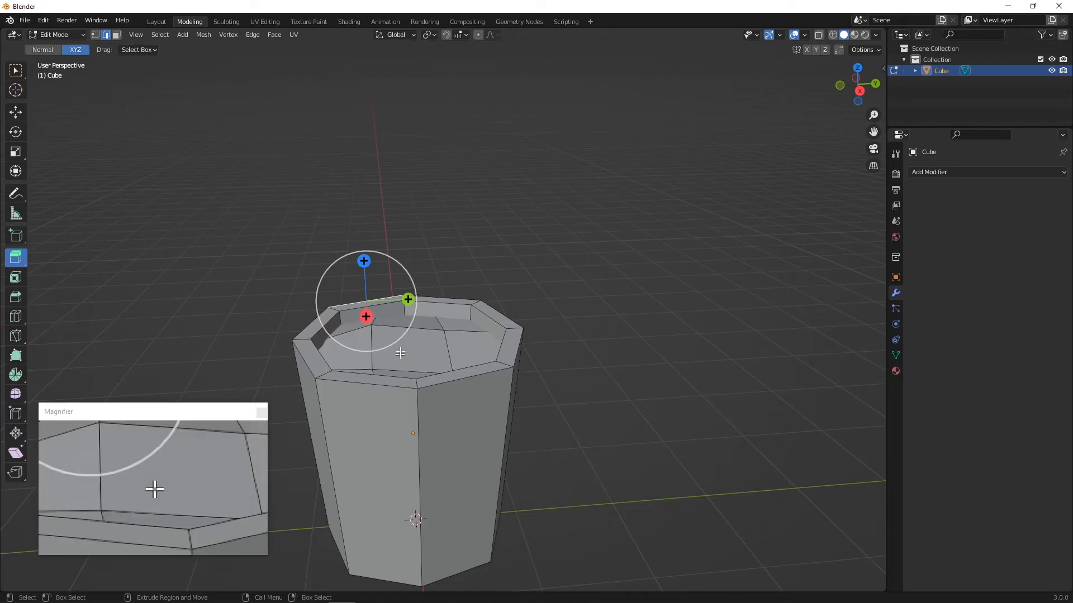
{"action": "middle_click_drag", "start_coordinate": [400, 354], "coordinate": [430, 330]}
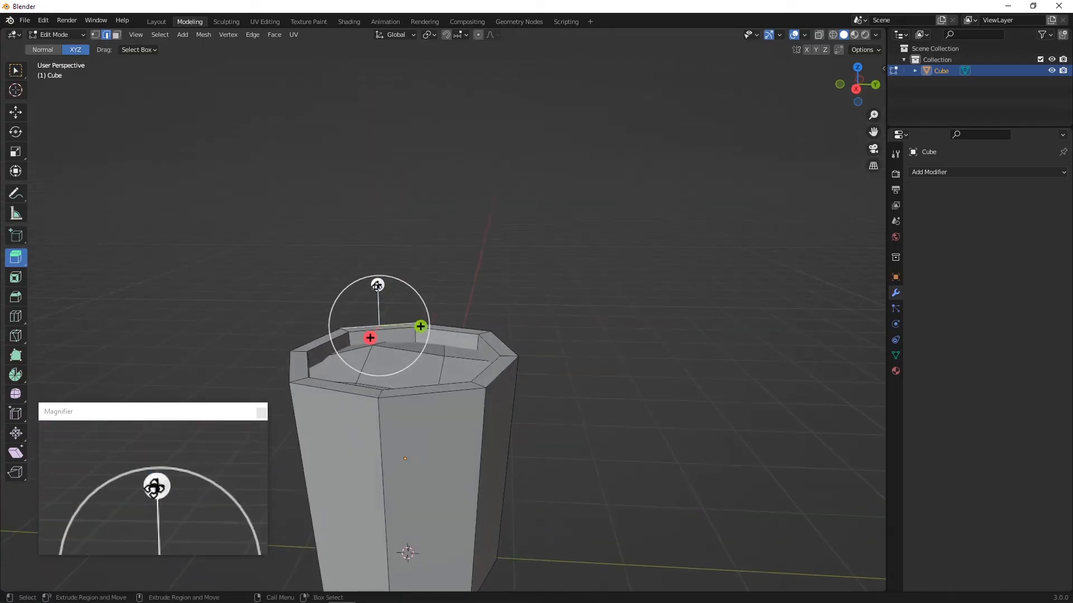
{"action": "left_click_drag", "start_coordinate": [378, 283], "coordinate": [381, 264]}
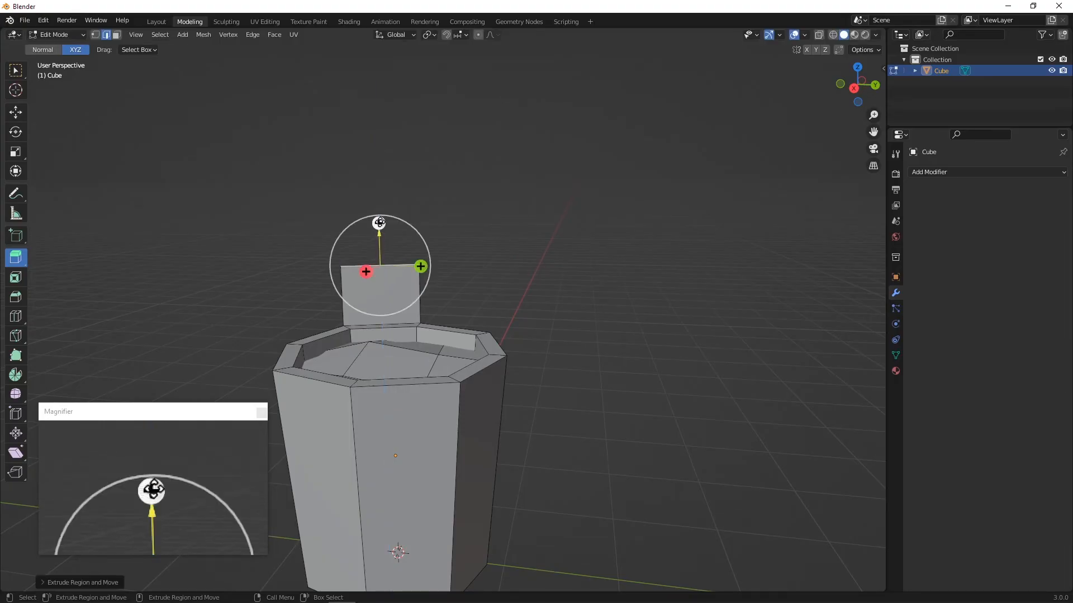
{"action": "left_click_drag", "start_coordinate": [380, 222], "coordinate": [376, 121]}
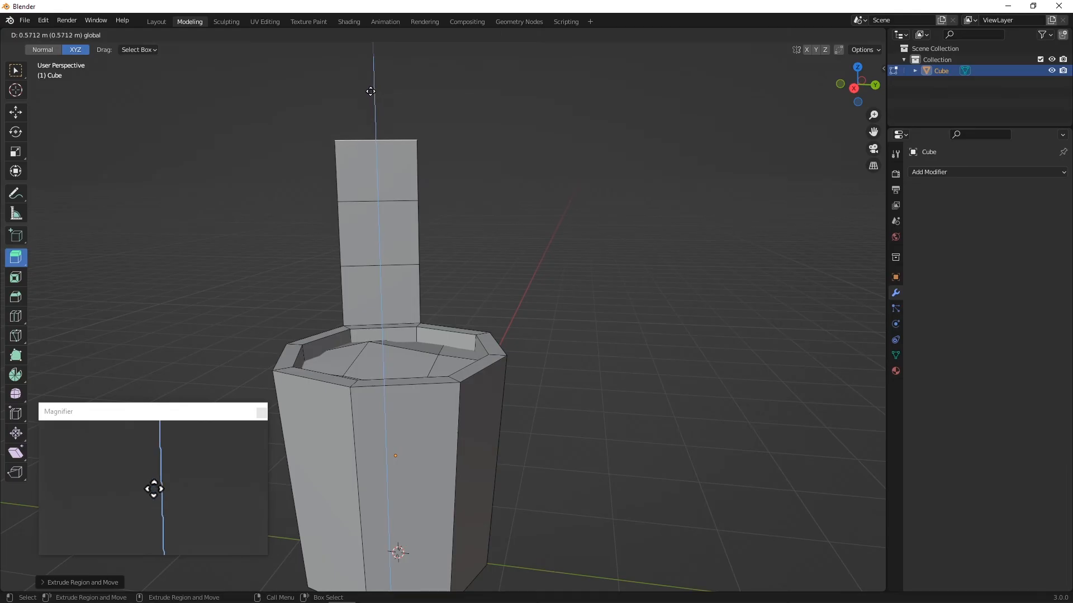
{"action": "left_click_drag", "start_coordinate": [370, 88], "coordinate": [370, 89]}
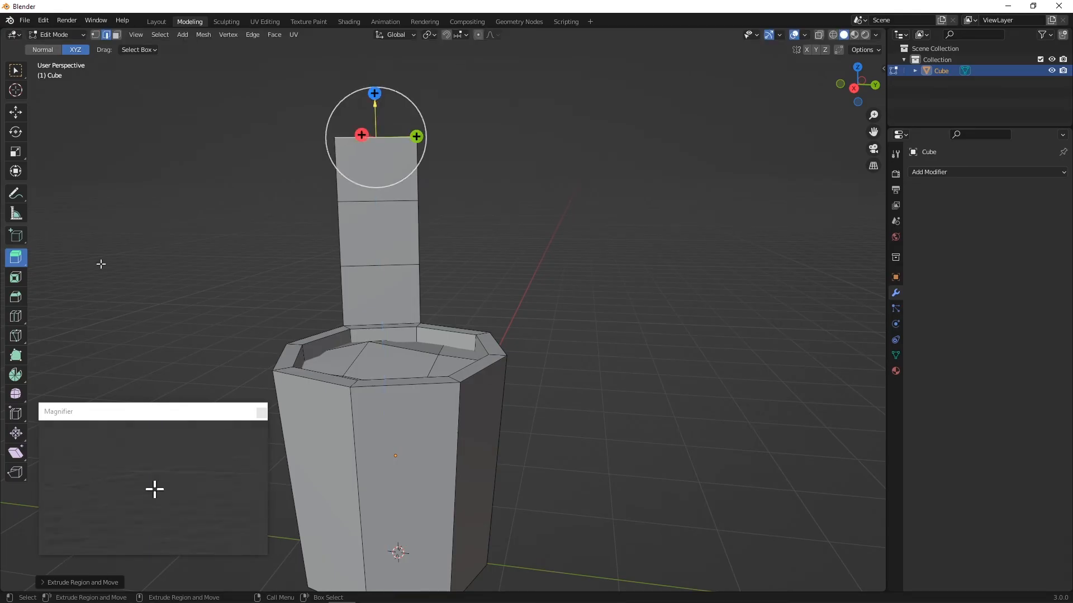
Select the two side edges of the strip's middle segment and scale them outward along Y to widen it
{"action": "left_click", "coordinate": [20, 114]}
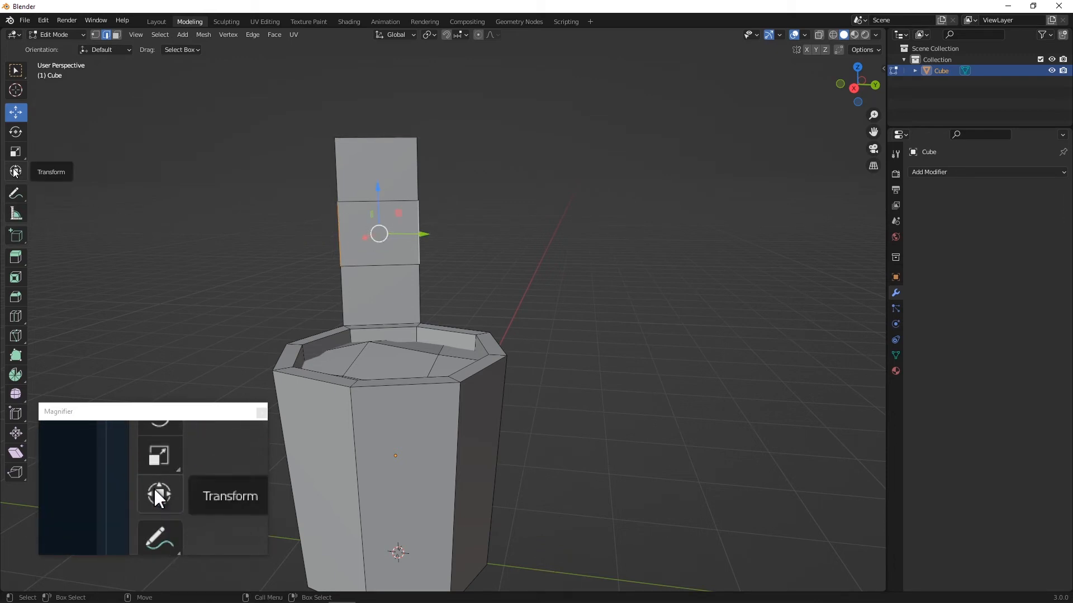
{"action": "left_click", "coordinate": [15, 152]}
{"action": "left_click_drag", "start_coordinate": [425, 233], "coordinate": [491, 242]}
{"action": "middle_click_drag", "start_coordinate": [491, 242], "coordinate": [478, 356]}
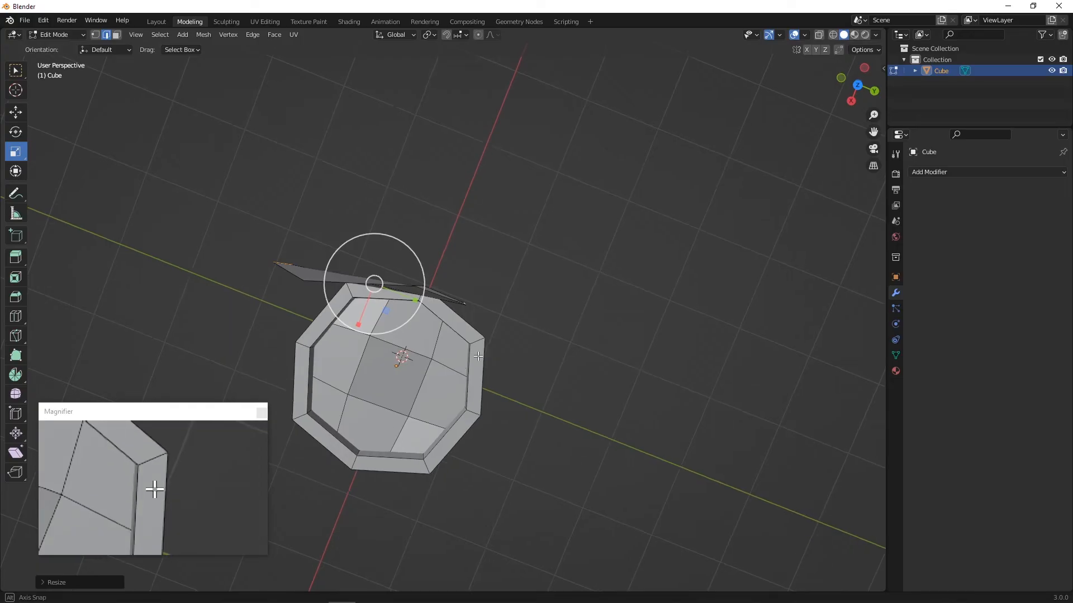
Set the Scale orientation to Normal and scale the middle segment's two side edges outward along normal X by about 2.2
{"action": "middle_click_drag", "start_coordinate": [517, 273], "coordinate": [565, 283], "text": "shift"}
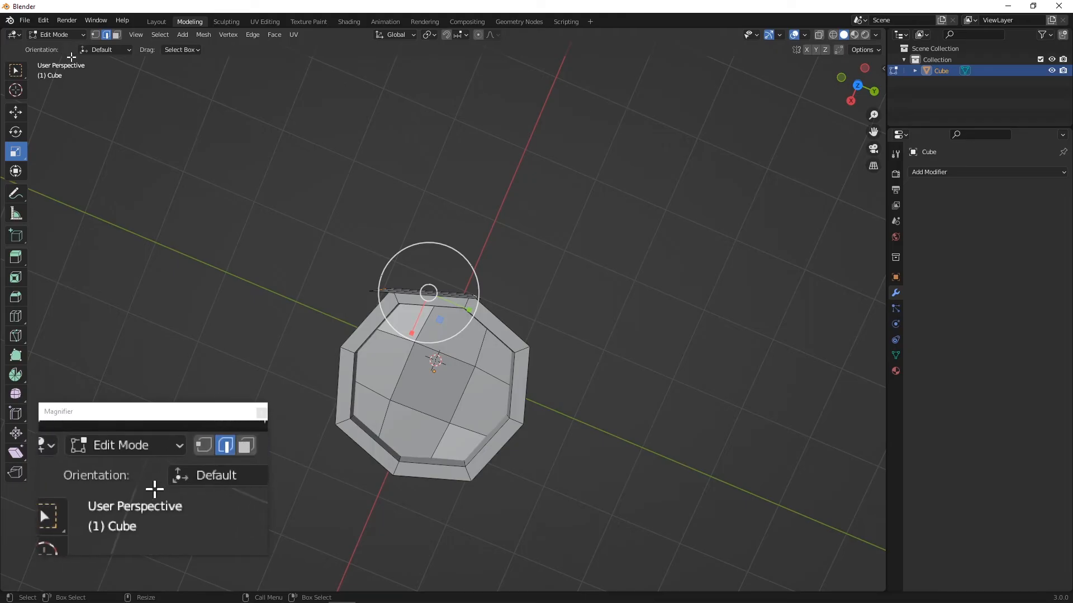
{"action": "middle_click_drag", "start_coordinate": [324, 233], "coordinate": [412, 278]}
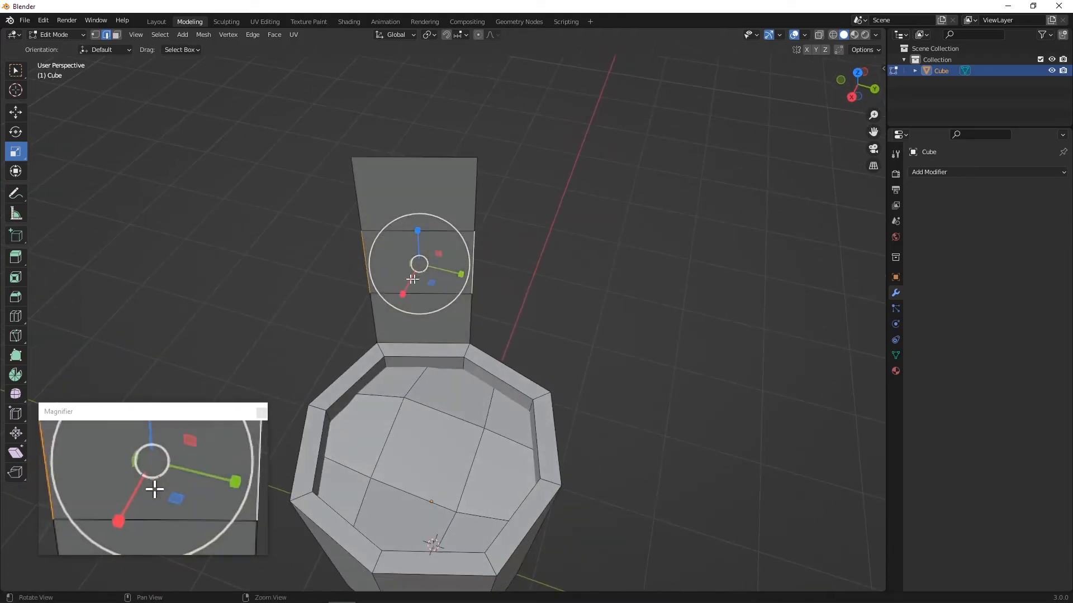
{"action": "left_click", "coordinate": [106, 49]}
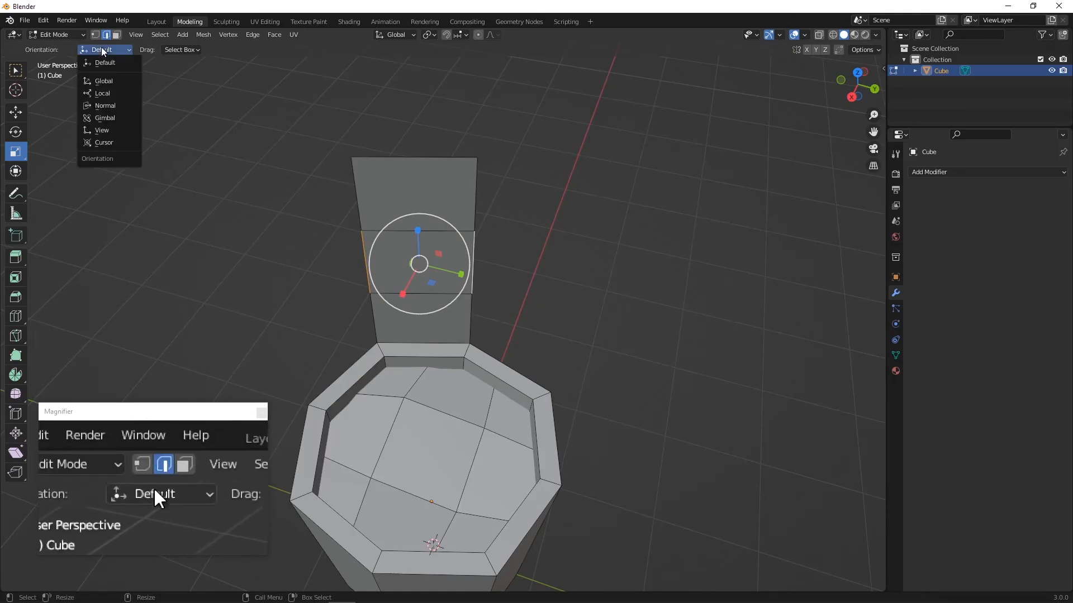
{"action": "left_click", "coordinate": [109, 109]}
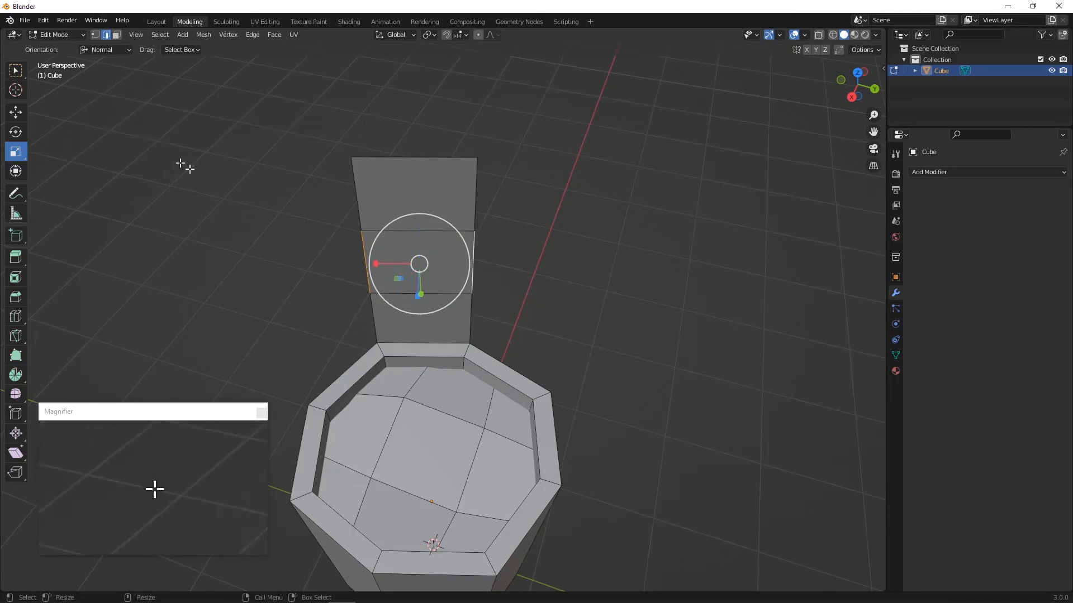
{"action": "middle_click_drag", "start_coordinate": [184, 167], "coordinate": [441, 232]}
{"action": "scroll", "coordinate": [464, 294], "scroll_direction": "up", "scroll_amount": 5}
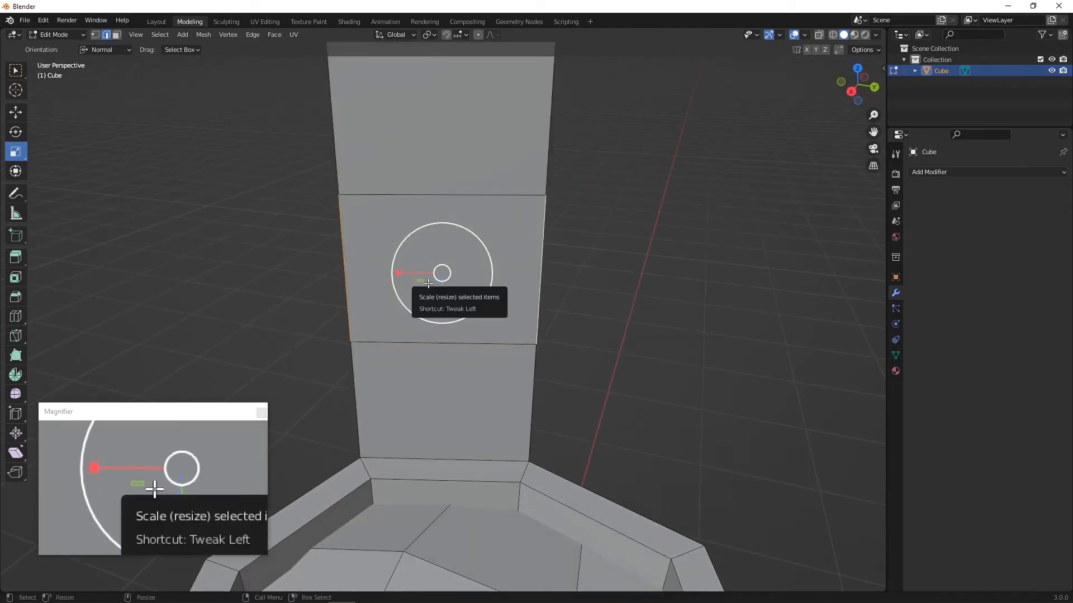
{"action": "middle_click_drag", "start_coordinate": [425, 285], "coordinate": [391, 330]}
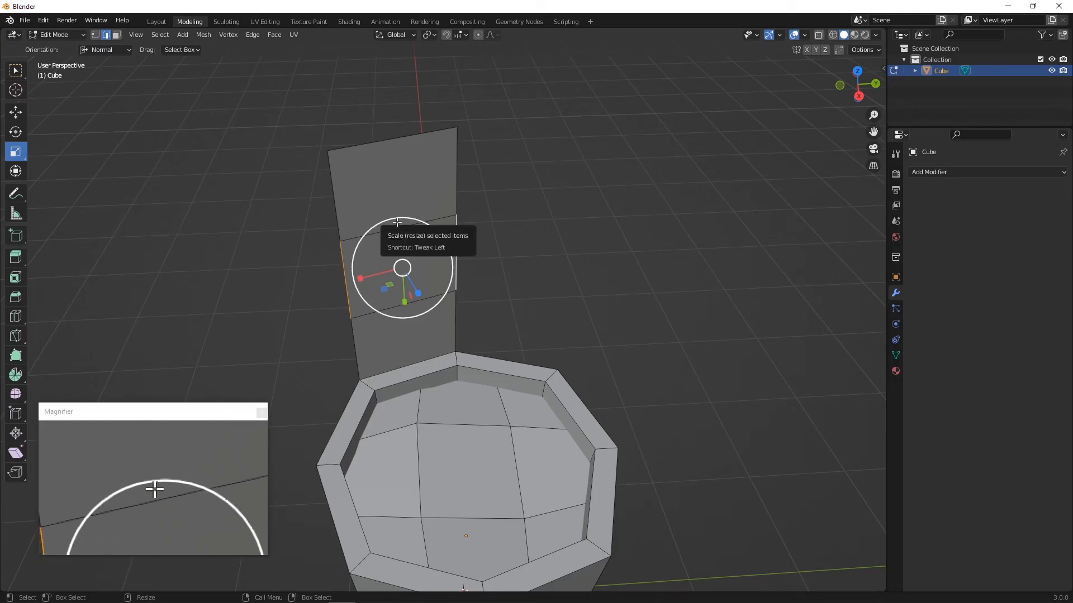
{"action": "mouse_move", "coordinate": [410, 261]}
{"action": "middle_mouse_down"}
{"action": "mouse_move", "coordinate": [461, 269]}
{"action": "mouse_move", "coordinate": [402, 279]}
{"action": "middle_mouse_up"}
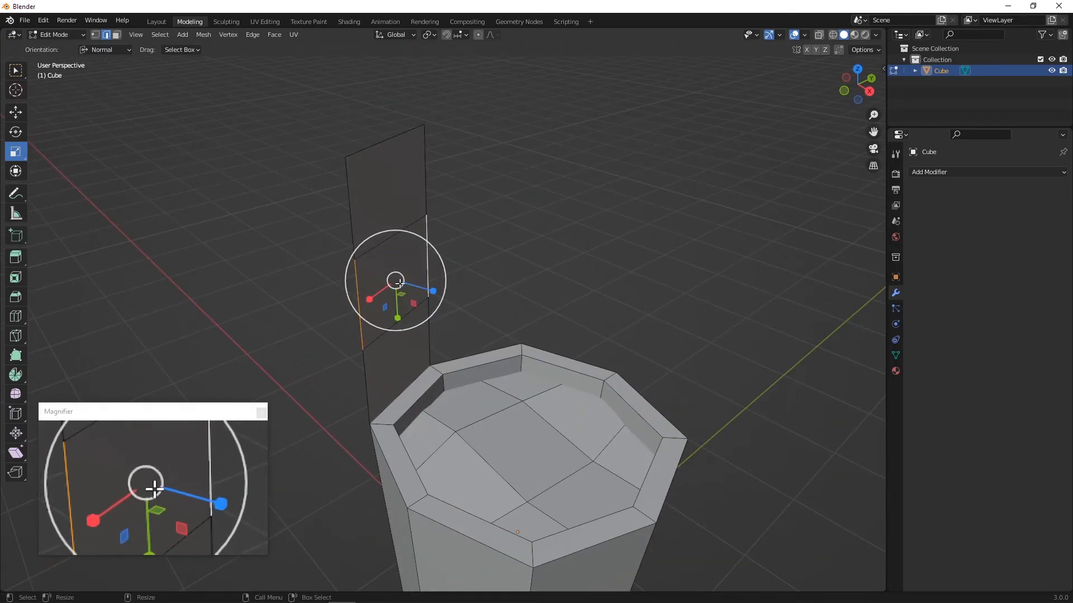
{"action": "middle_click_drag", "start_coordinate": [500, 260], "coordinate": [441, 273]}
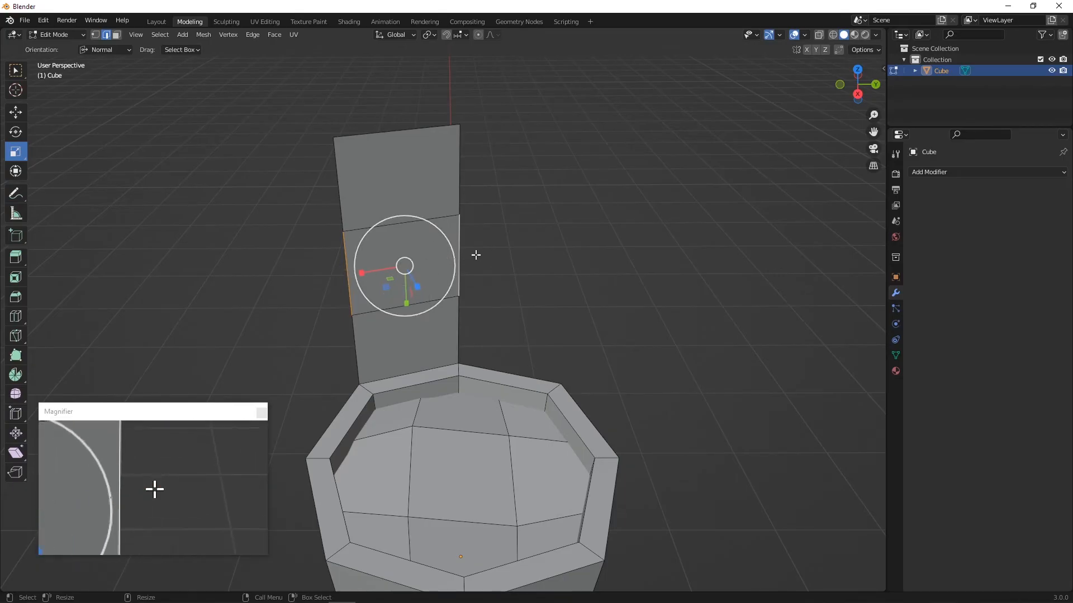
{"action": "middle_click_drag", "start_coordinate": [476, 255], "coordinate": [457, 310]}
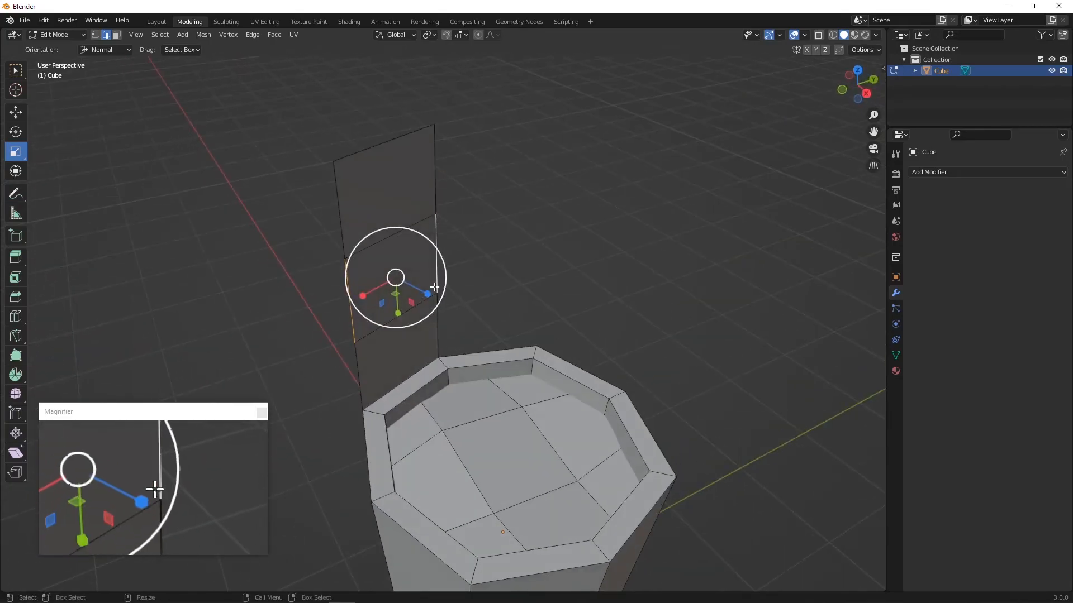
{"action": "middle_click_drag", "start_coordinate": [397, 290], "coordinate": [351, 282]}
{"action": "left_click_drag", "start_coordinate": [367, 267], "coordinate": [311, 262]}
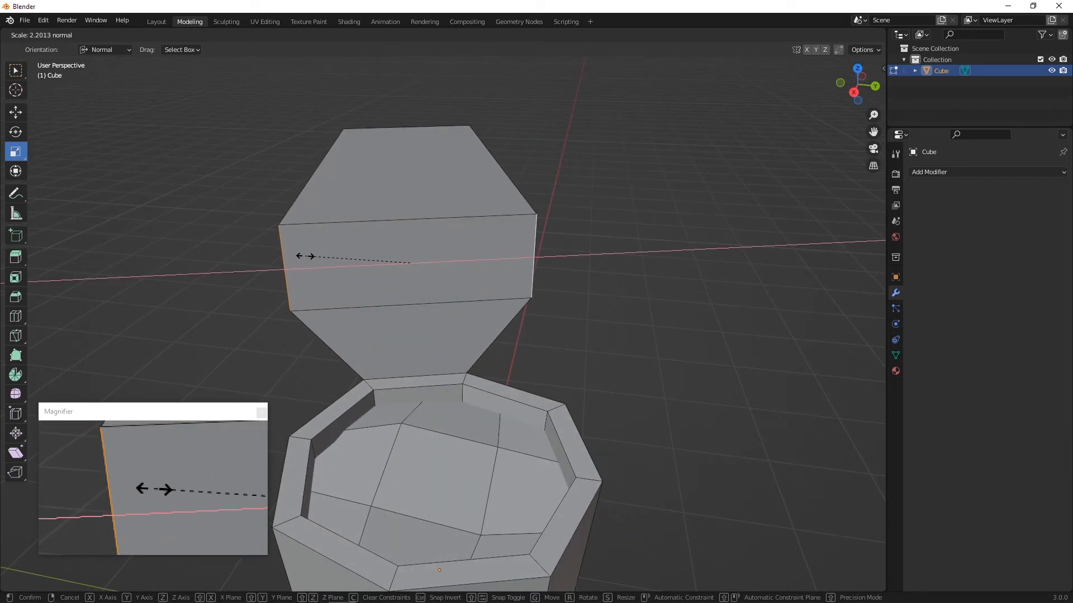
{"action": "left_click_drag", "start_coordinate": [304, 256], "coordinate": [304, 258]}
{"action": "middle_click_drag", "start_coordinate": [323, 273], "coordinate": [378, 290]}
{"action": "middle_click_drag", "start_coordinate": [487, 305], "coordinate": [194, 181]}
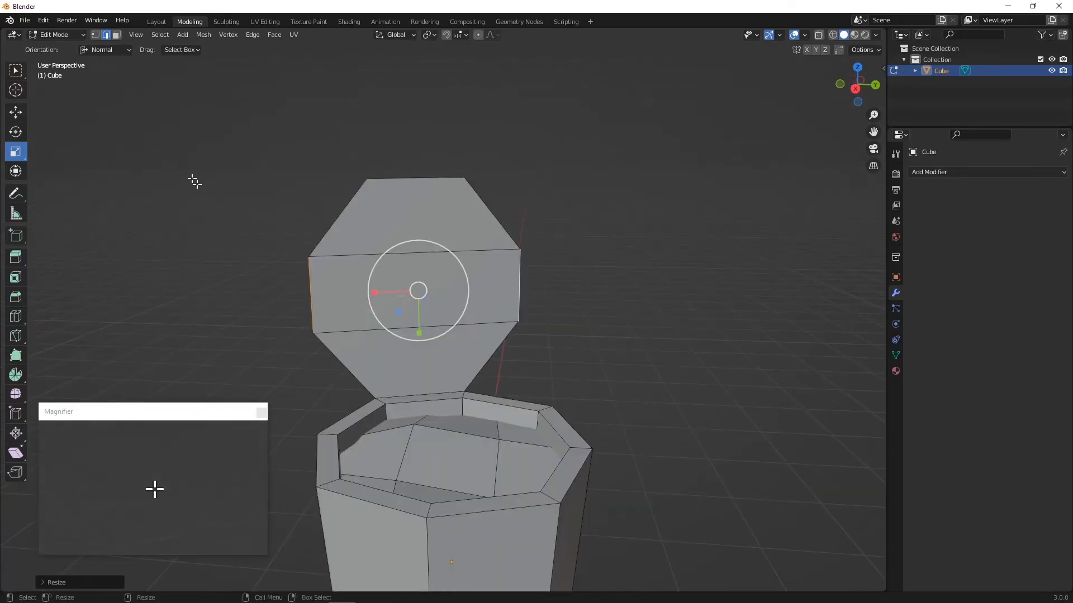
Select all the edges around the strip's outline, including the shared rim edge at its base
{"action": "mouse_move", "coordinate": [399, 363]}
{"action": "middle_mouse_down"}
{"action": "mouse_move", "coordinate": [367, 358]}
{"action": "mouse_move", "coordinate": [419, 358]}
{"action": "mouse_move", "coordinate": [409, 366]}
{"action": "middle_mouse_up"}
{"action": "mouse_move", "coordinate": [430, 319]}
{"action": "middle_mouse_down"}
{"action": "mouse_move", "coordinate": [477, 364]}
{"action": "mouse_move", "coordinate": [467, 361]}
{"action": "mouse_move", "coordinate": [635, 358]}
{"action": "mouse_move", "coordinate": [414, 319]}
{"action": "mouse_move", "coordinate": [579, 314]}
{"action": "mouse_move", "coordinate": [434, 314]}
{"action": "middle_mouse_up"}
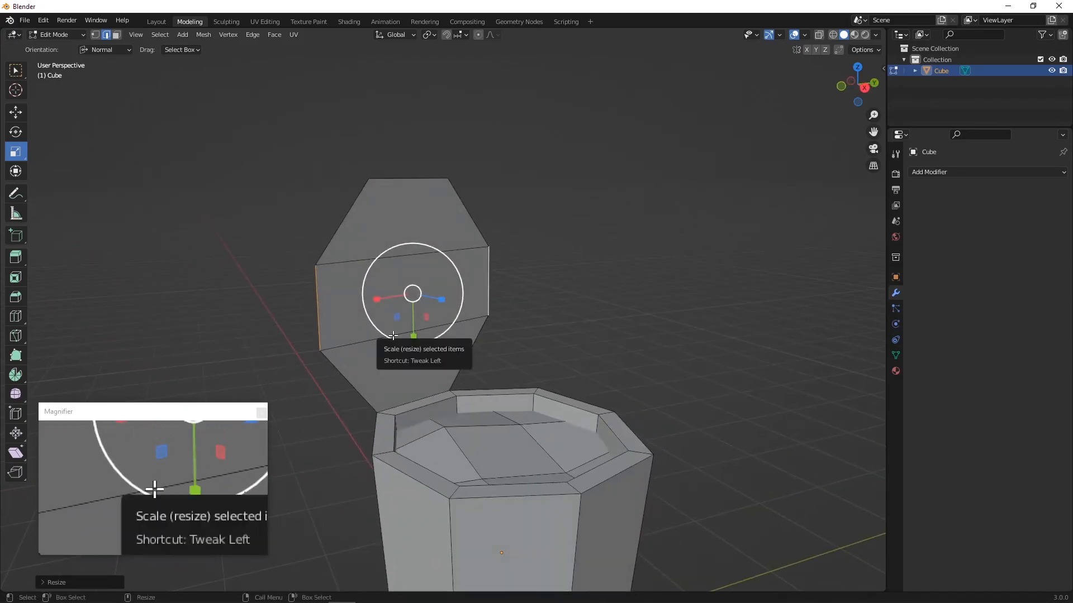
{"action": "left_click", "coordinate": [351, 383]}
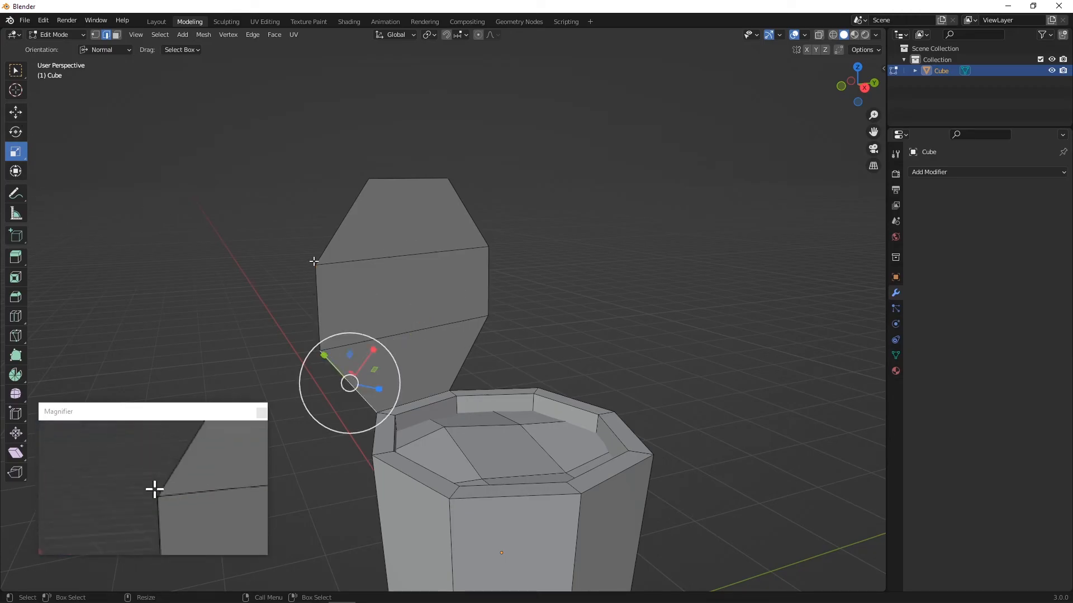
{"action": "left_click", "coordinate": [322, 281], "text": "shift"}
{"action": "left_click", "coordinate": [338, 230], "text": "shift"}
{"action": "left_click", "coordinate": [398, 183], "text": "shift"}
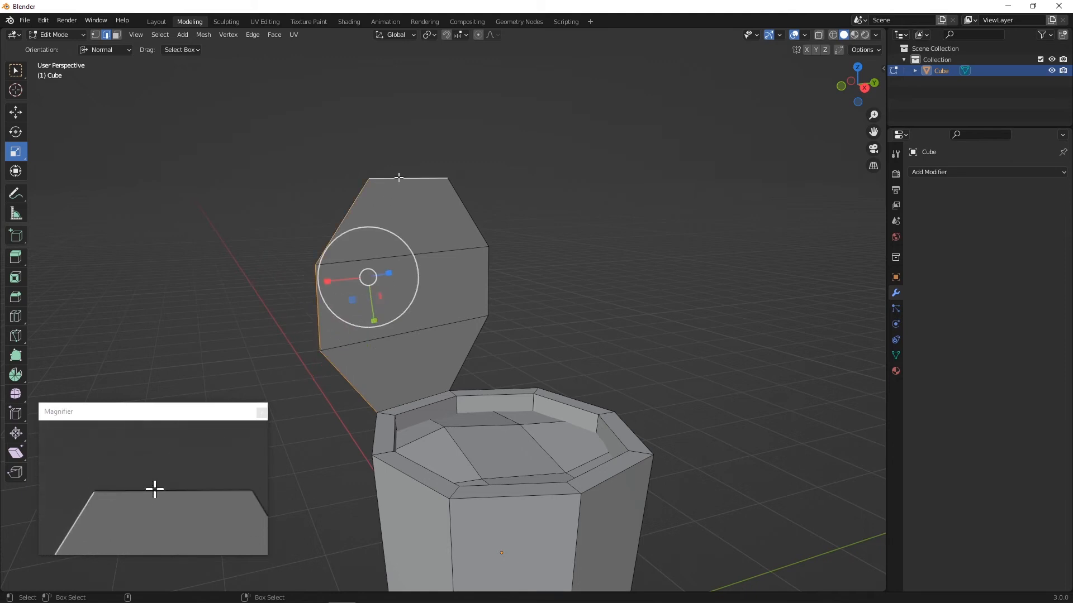
{"action": "left_click", "coordinate": [471, 219], "text": "shift"}
{"action": "left_click", "coordinate": [489, 291], "text": "shift"}
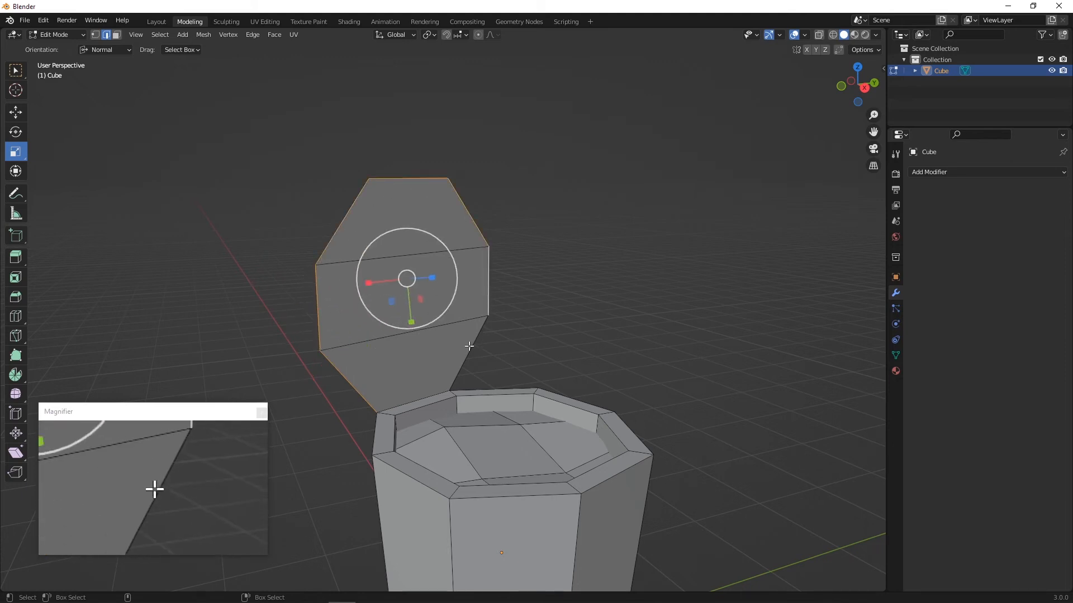
{"action": "left_click", "coordinate": [467, 348], "text": "shift"}
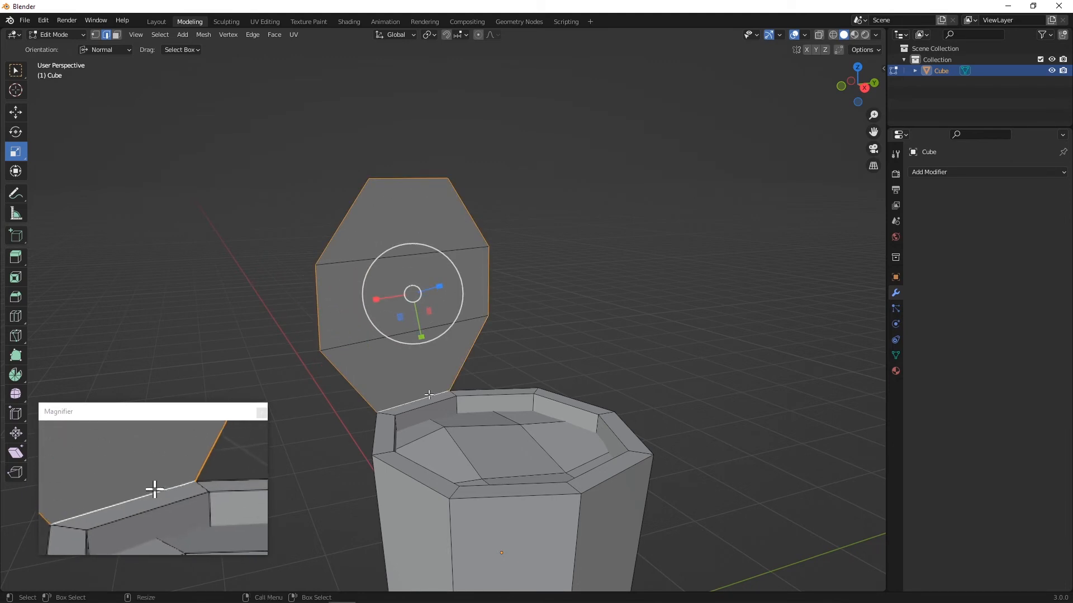
{"action": "middle_click_drag", "start_coordinate": [463, 396], "coordinate": [444, 391]}
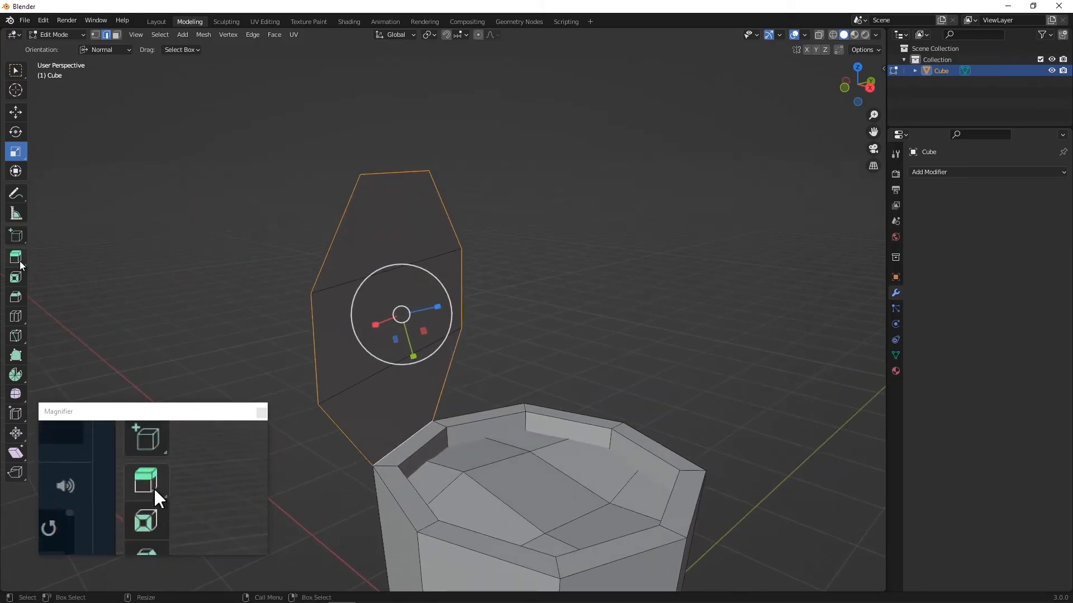
{"action": "middle_click_drag", "start_coordinate": [450, 414], "coordinate": [469, 390]}
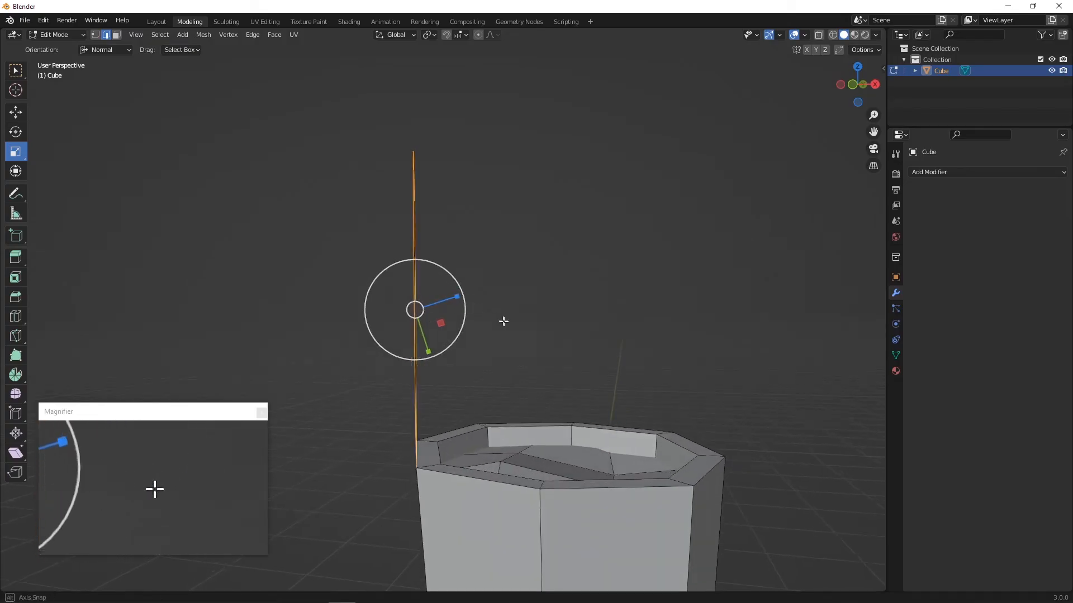
{"action": "middle_click_drag", "start_coordinate": [503, 318], "coordinate": [503, 326]}
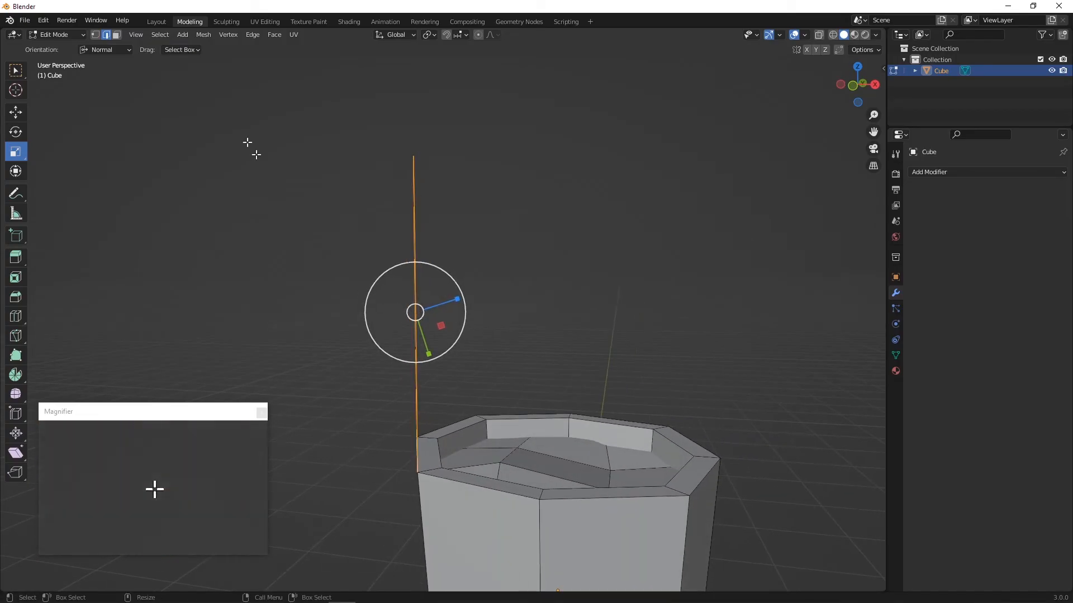
Set the Scale tool's transform orientation to View
{"action": "left_click", "coordinate": [106, 52]}
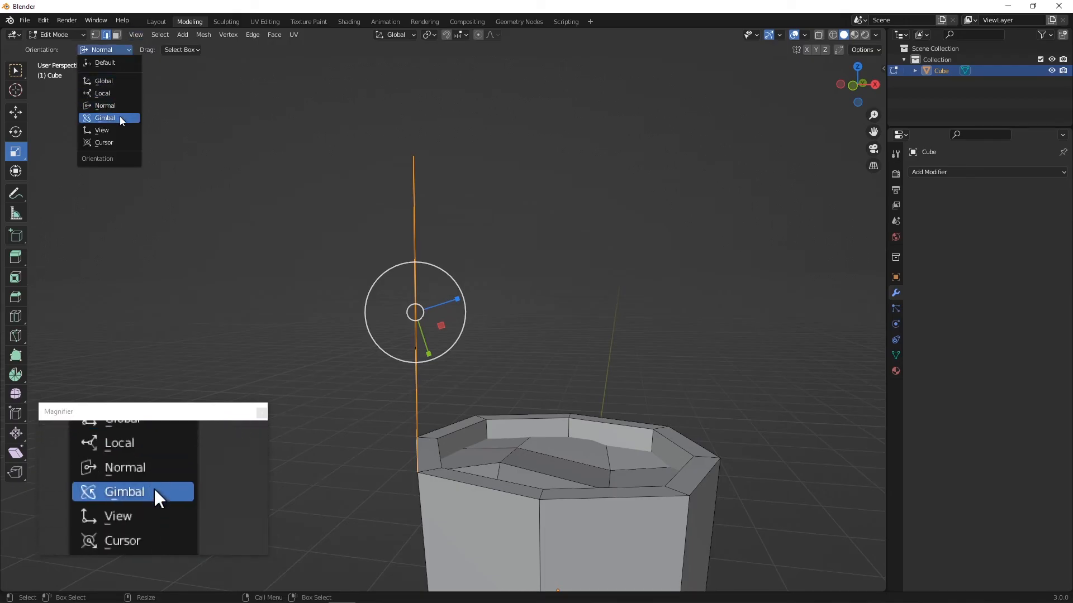
{"action": "left_click", "coordinate": [121, 118]}
{"action": "left_click", "coordinate": [97, 49]}
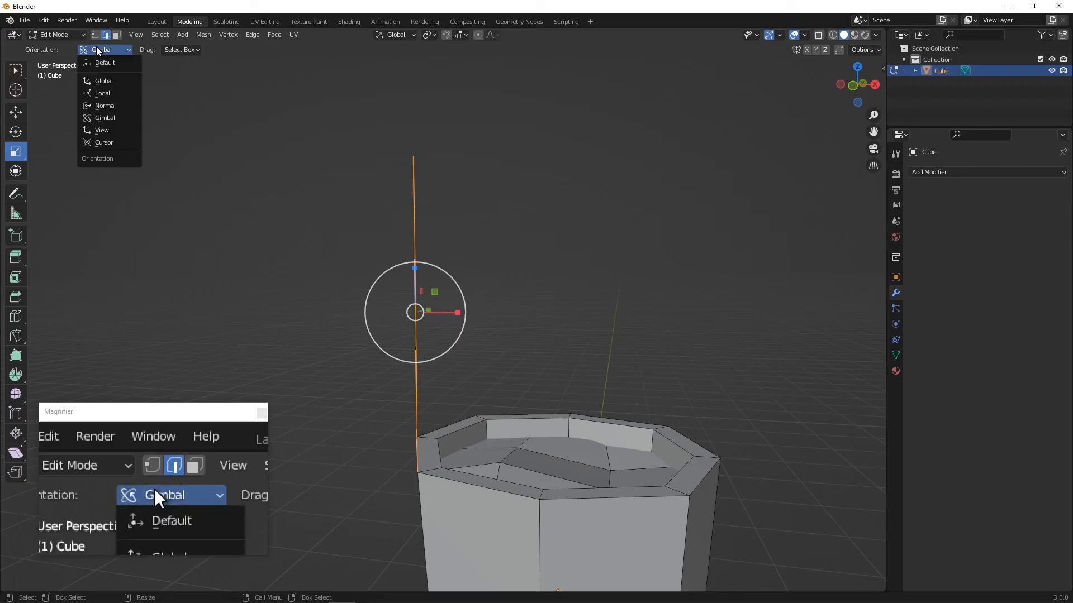
{"action": "left_click", "coordinate": [102, 129]}
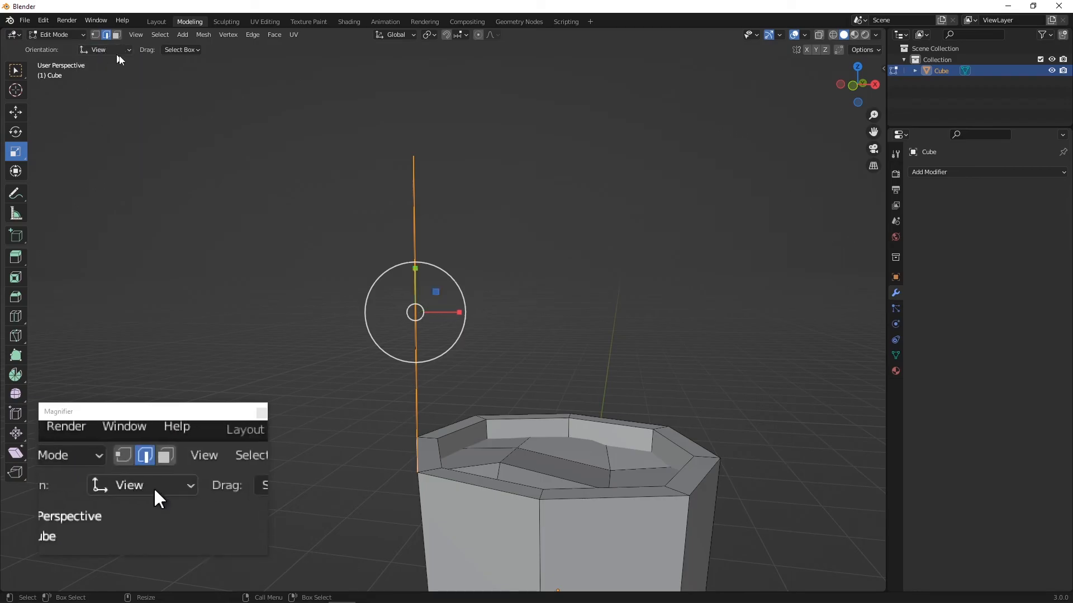
{"action": "middle_click_drag", "start_coordinate": [544, 208], "coordinate": [544, 203]}
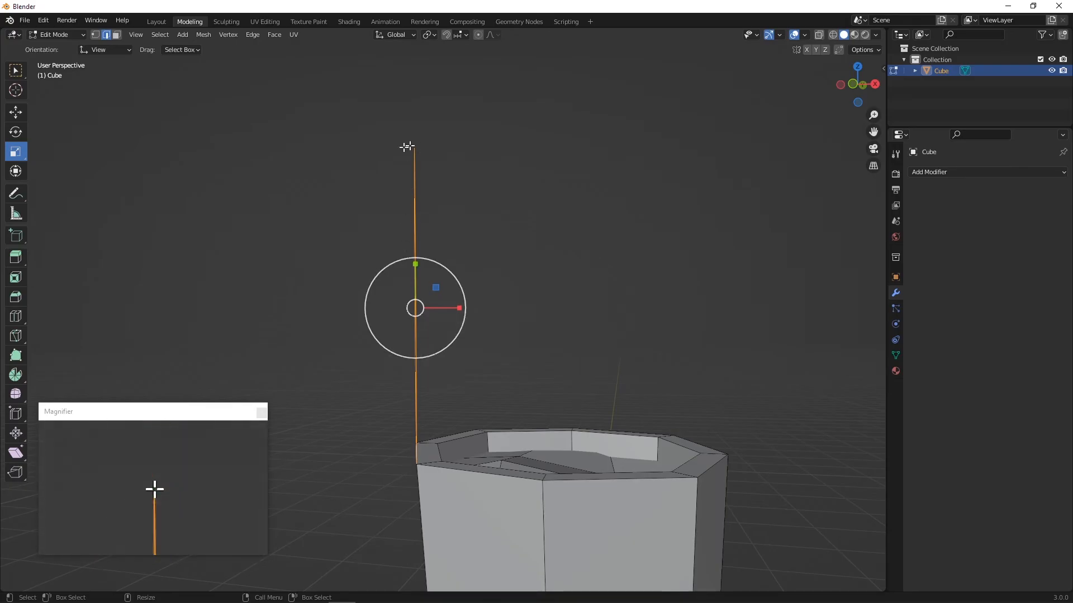
Extrude the selected outline edges slightly towards the cup using the XYZ extrude option
{"action": "left_click", "coordinate": [16, 260]}
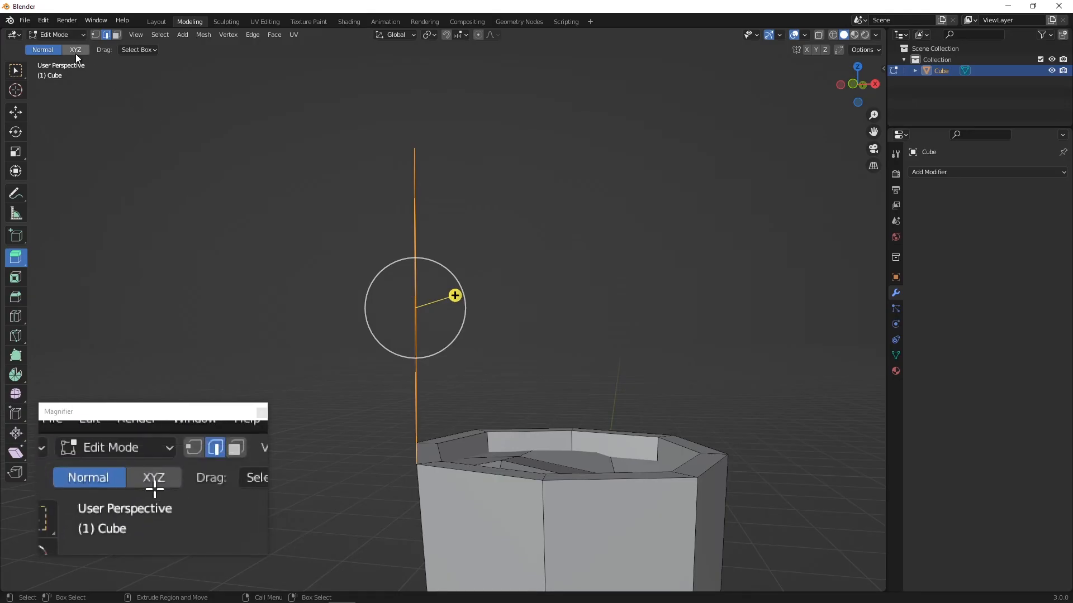
{"action": "left_click", "coordinate": [75, 51]}
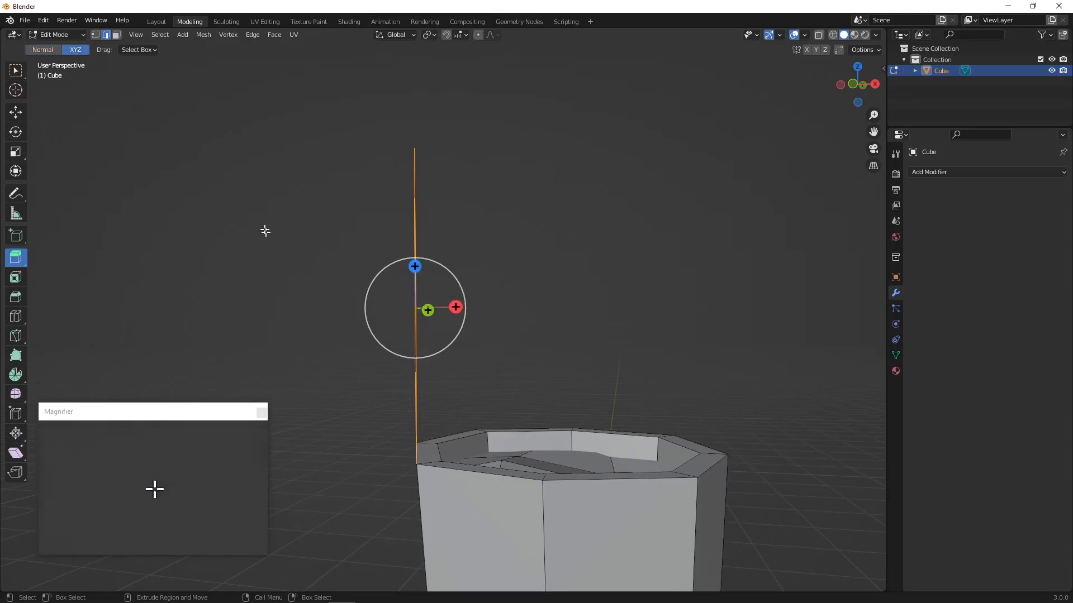
{"action": "left_click", "coordinate": [148, 50]}
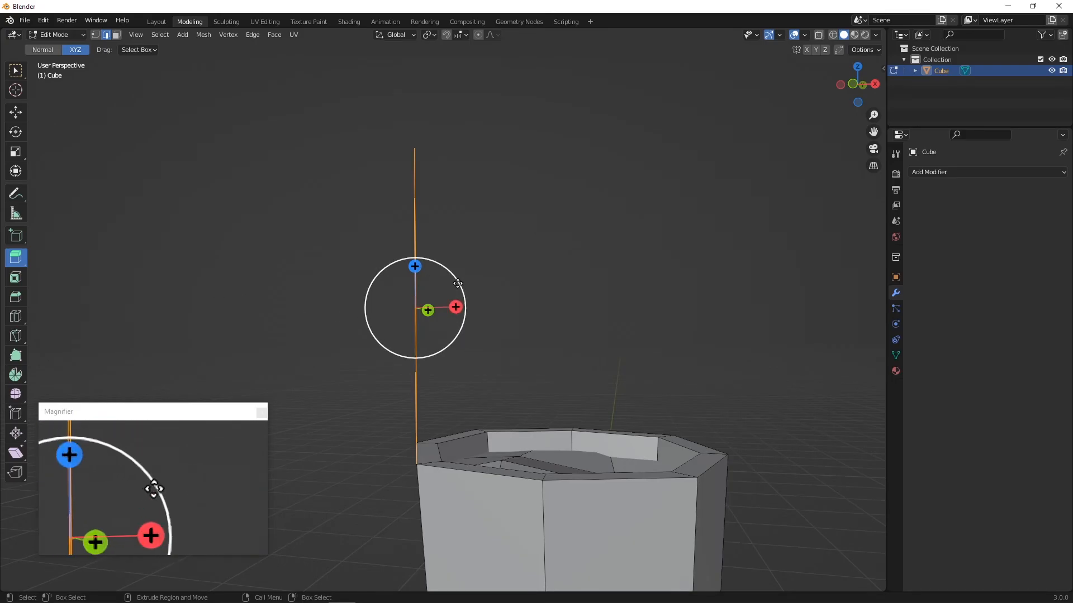
{"action": "left_click_drag", "start_coordinate": [457, 284], "coordinate": [465, 288]}
{"action": "middle_click_drag", "start_coordinate": [464, 288], "coordinate": [568, 313]}
Scale the extruded outline loop uniformly inward to form a sloped border inside the strip
{"action": "left_click", "coordinate": [15, 152]}
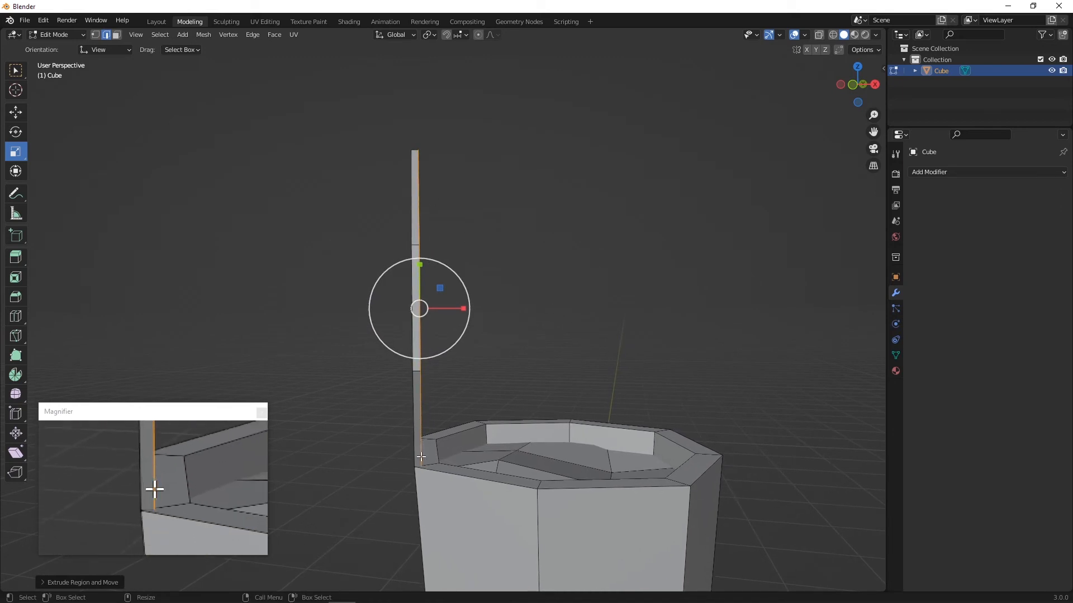
{"action": "mouse_move", "coordinate": [452, 274]}
{"action": "left_mouse_down"}
{"action": "mouse_move", "coordinate": [443, 288]}
{"action": "mouse_move", "coordinate": [464, 292]}
{"action": "left_mouse_up"}
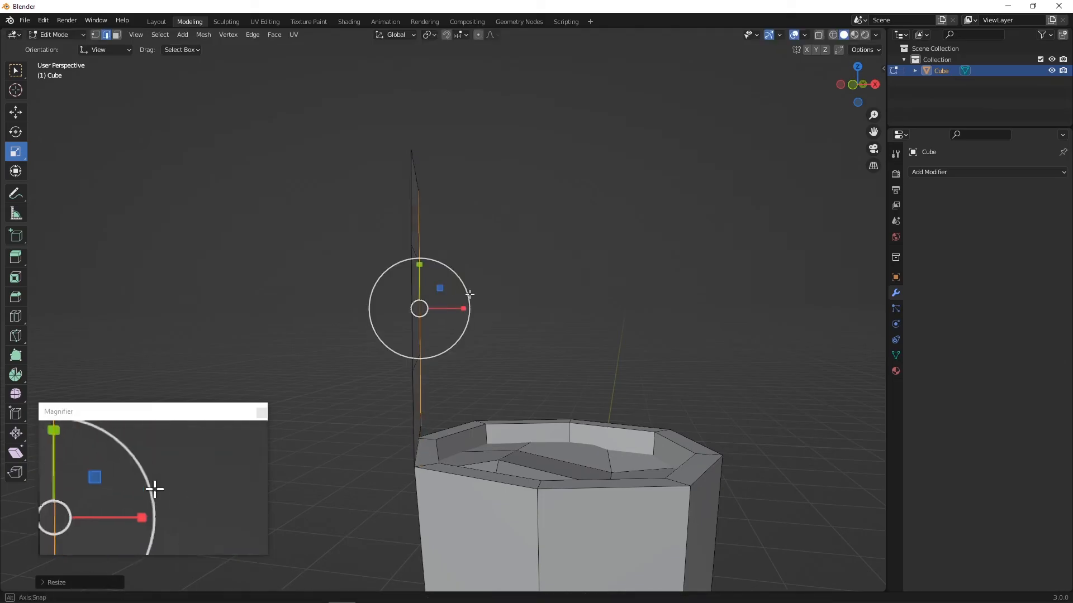
{"action": "middle_click_drag", "start_coordinate": [464, 292], "coordinate": [523, 331]}
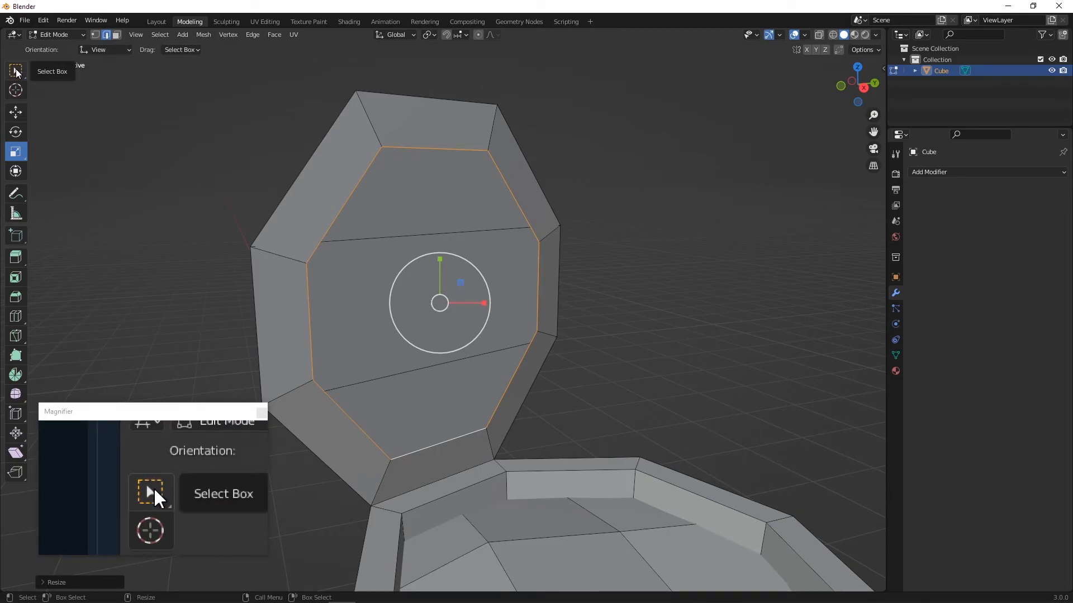
Bridge the two upright side edges of the lid's inner outline with a face using Bridge Edge Loops
{"action": "left_click", "coordinate": [16, 117]}
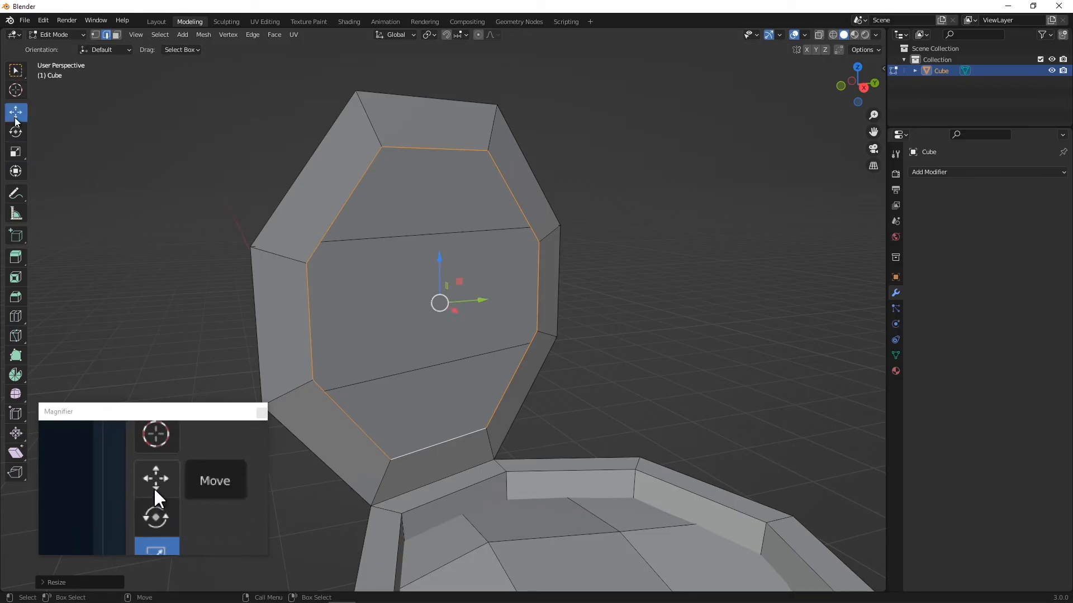
{"action": "left_click", "coordinate": [307, 304]}
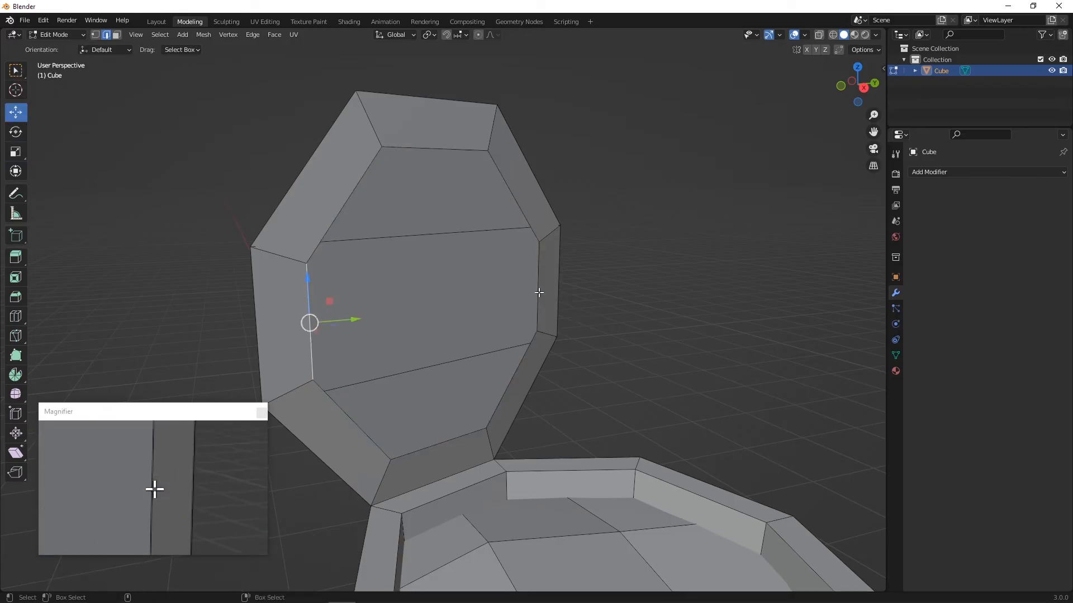
{"action": "left_click", "coordinate": [539, 292], "text": "shift"}
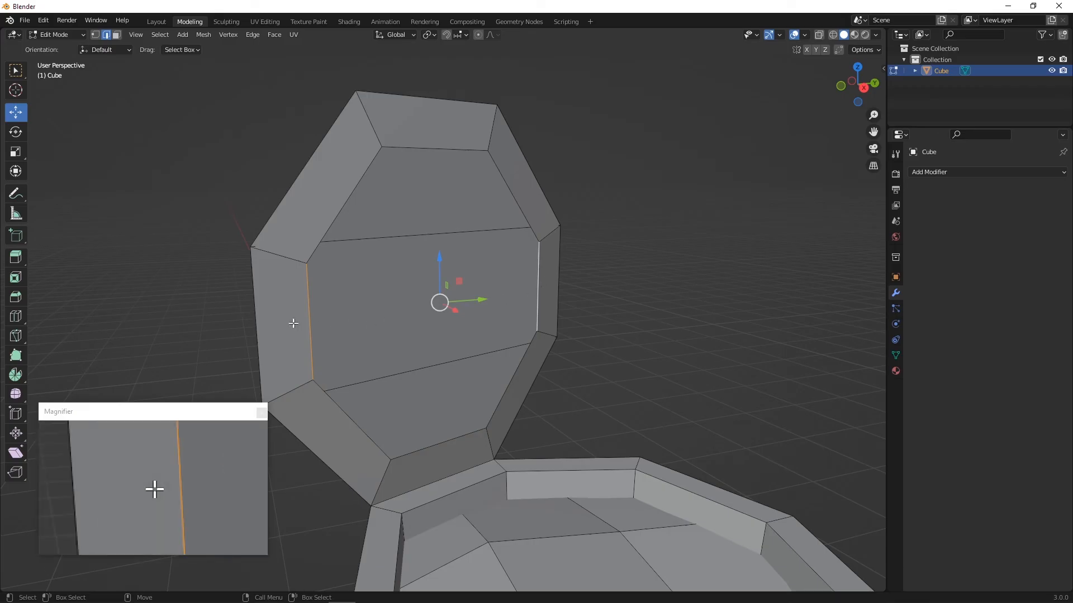
{"action": "middle_click_drag", "start_coordinate": [549, 299], "coordinate": [499, 282]}
{"action": "scroll", "coordinate": [531, 320], "scroll_direction": "down", "scroll_amount": 1}
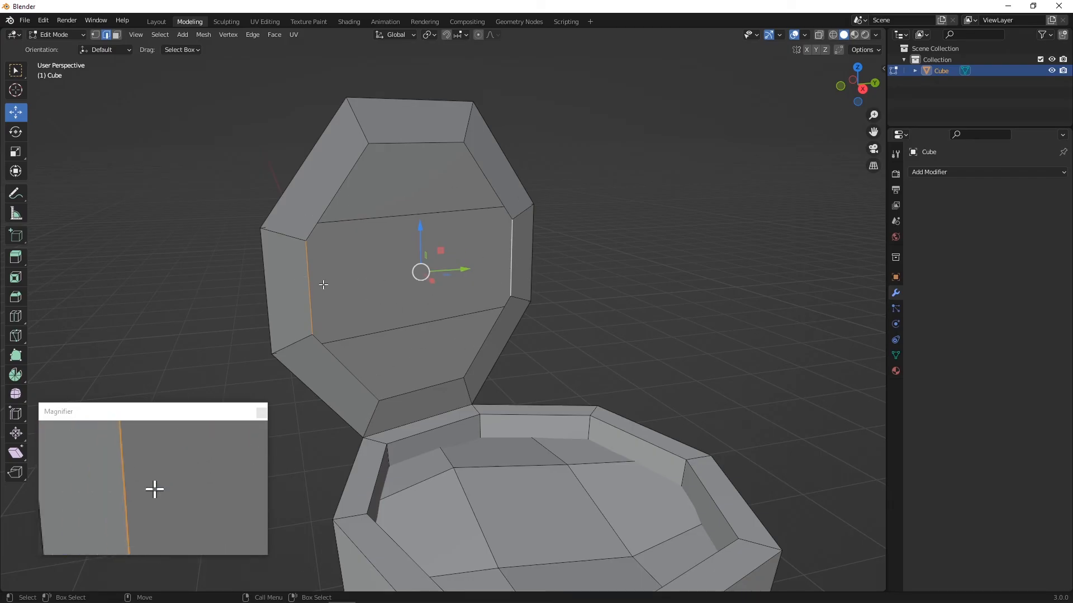
{"action": "left_click", "coordinate": [254, 38]}
{"action": "left_click", "coordinate": [255, 31]}
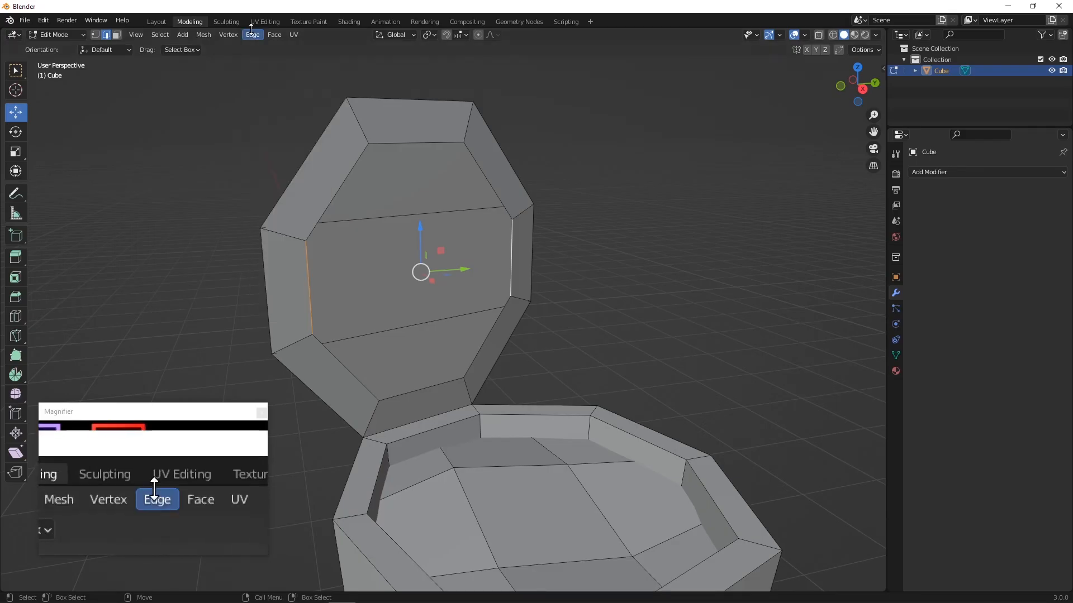
{"action": "left_click", "coordinate": [252, 35]}
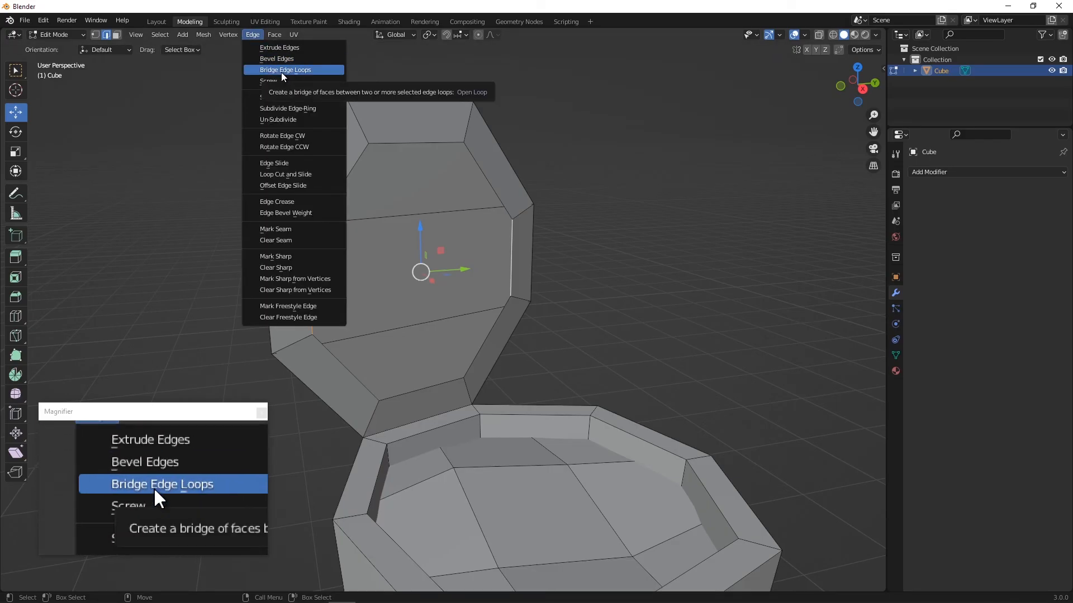
{"action": "left_click", "coordinate": [299, 70]}
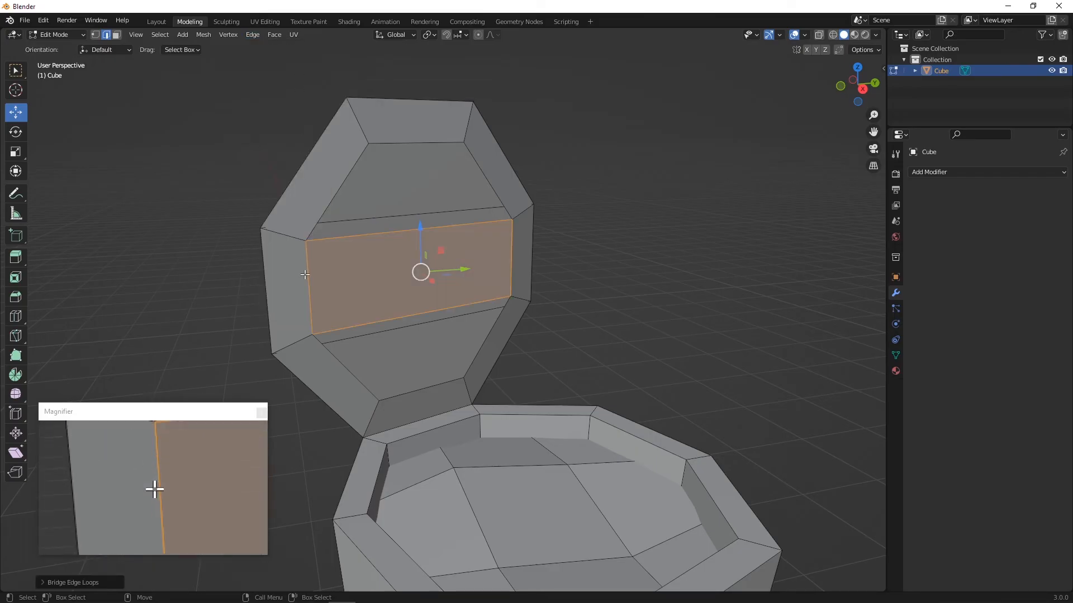
{"action": "mouse_move", "coordinate": [319, 303]}
{"action": "middle_mouse_down"}
{"action": "mouse_move", "coordinate": [405, 306]}
{"action": "mouse_move", "coordinate": [324, 286]}
{"action": "middle_mouse_up"}
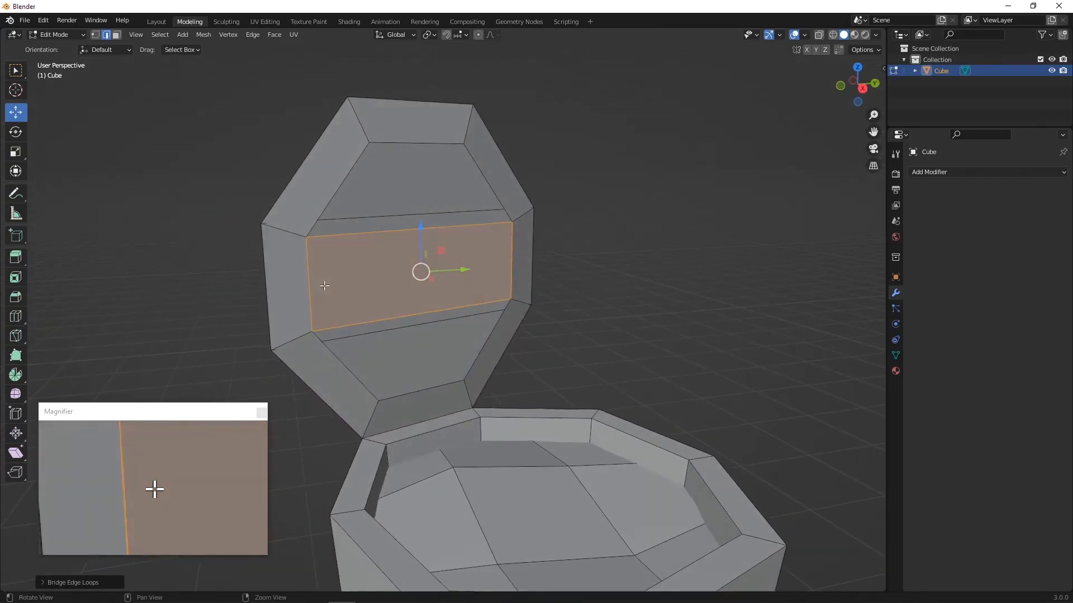
Bridge the two lower slanted edges of the lid's inner outline to close its lower section
{"action": "left_click", "coordinate": [340, 365]}
{"action": "left_click", "coordinate": [479, 356], "text": "shift"}
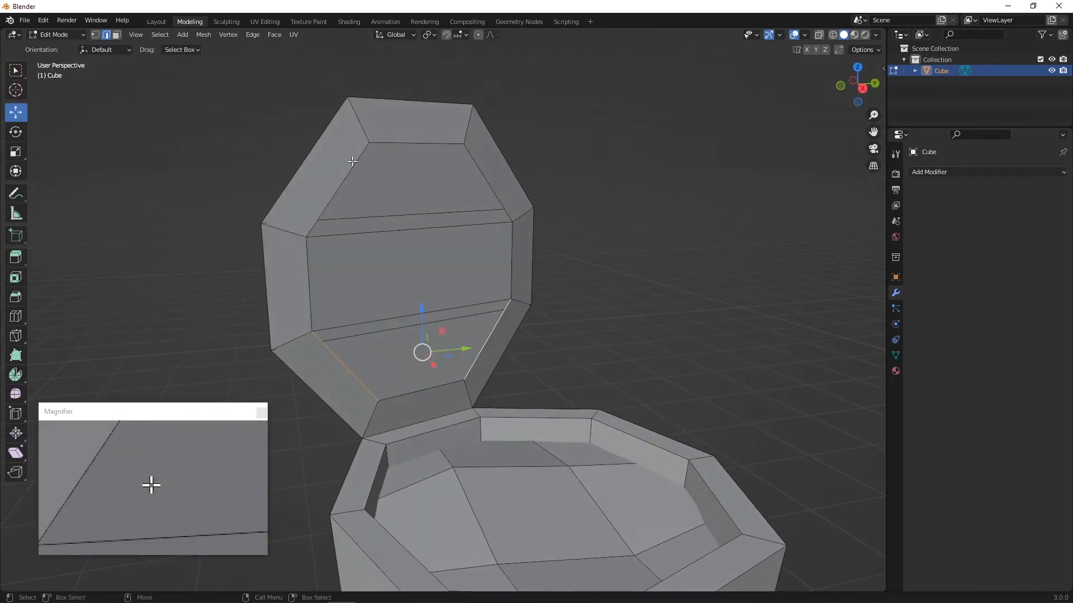
{"action": "left_click", "coordinate": [252, 34]}
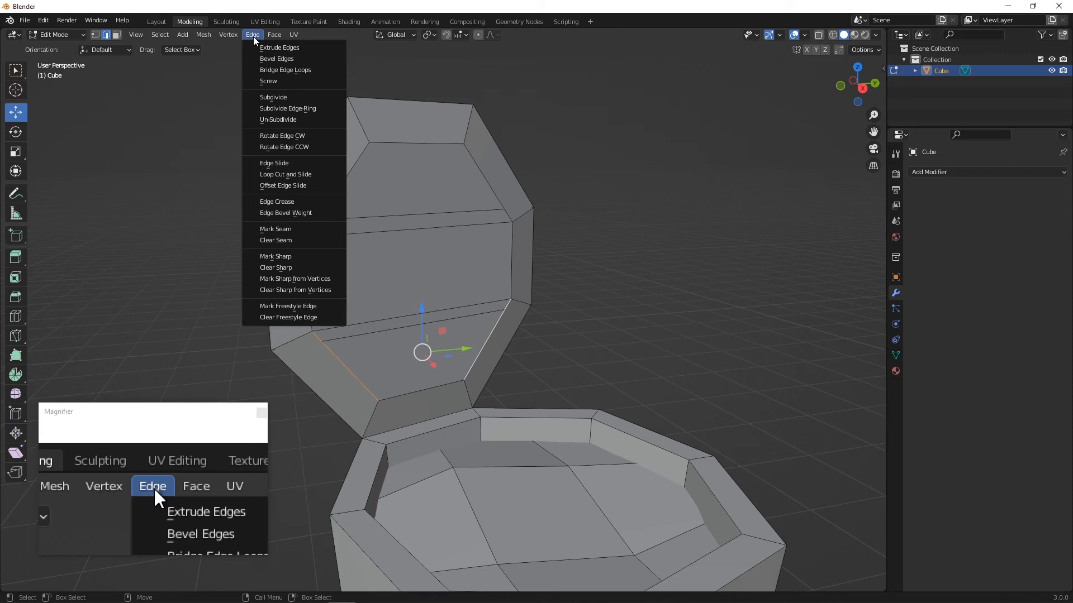
{"action": "left_click", "coordinate": [272, 69]}
Try to bridge the two upper slanted edges of the lid's inner outline, and undo the bridge
{"action": "left_click", "coordinate": [334, 194]}
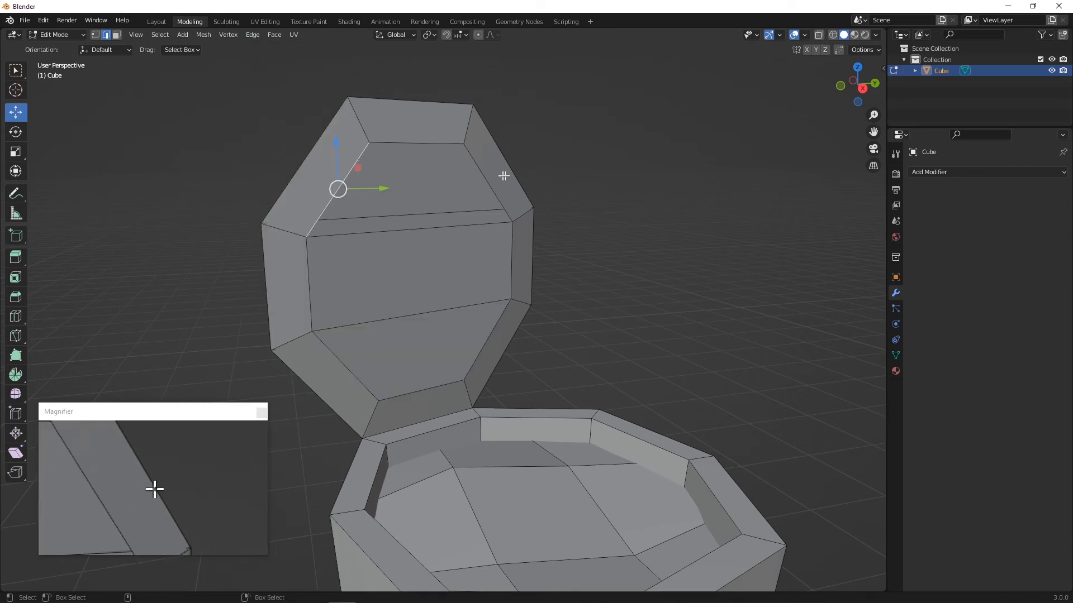
{"action": "left_click", "coordinate": [483, 172], "text": "shift"}
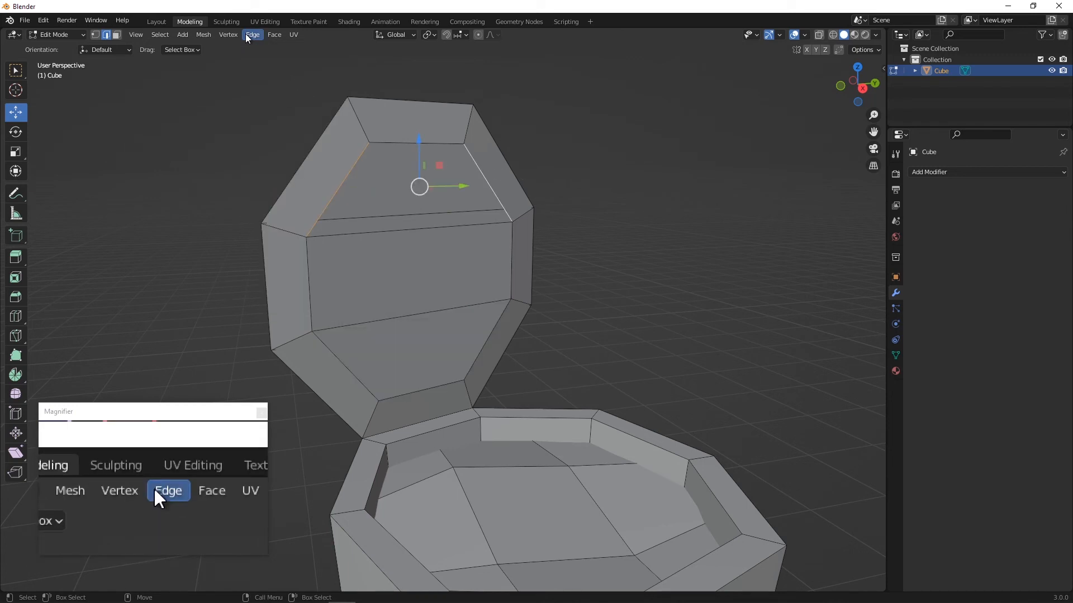
{"action": "left_click", "coordinate": [246, 33]}
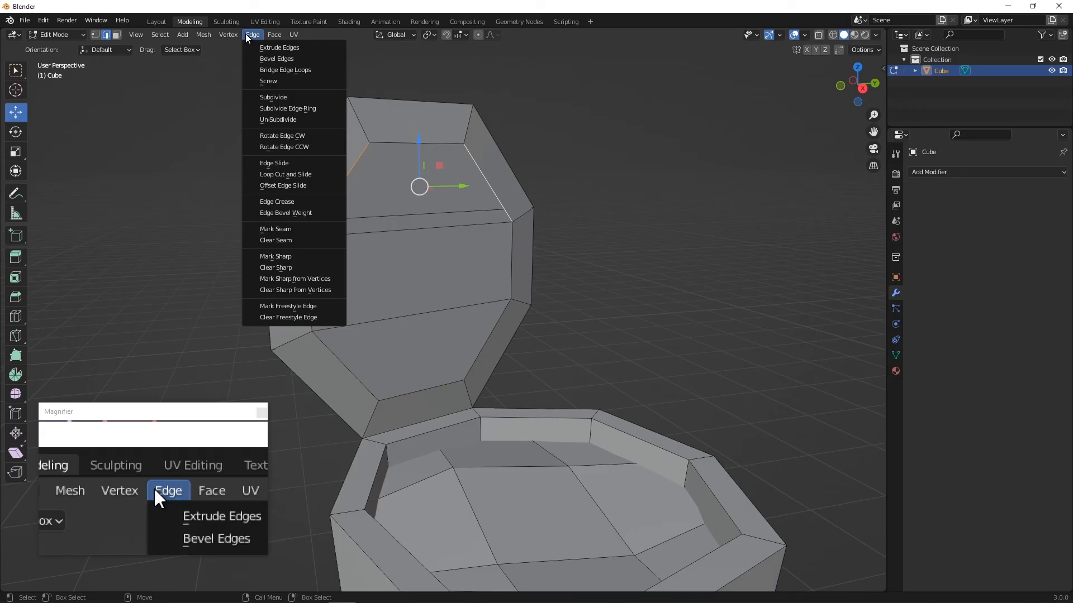
{"action": "left_click", "coordinate": [280, 70]}
{"action": "middle_click_drag", "start_coordinate": [327, 103], "coordinate": [417, 189]}
{"action": "key", "text": "ctrl+z"}
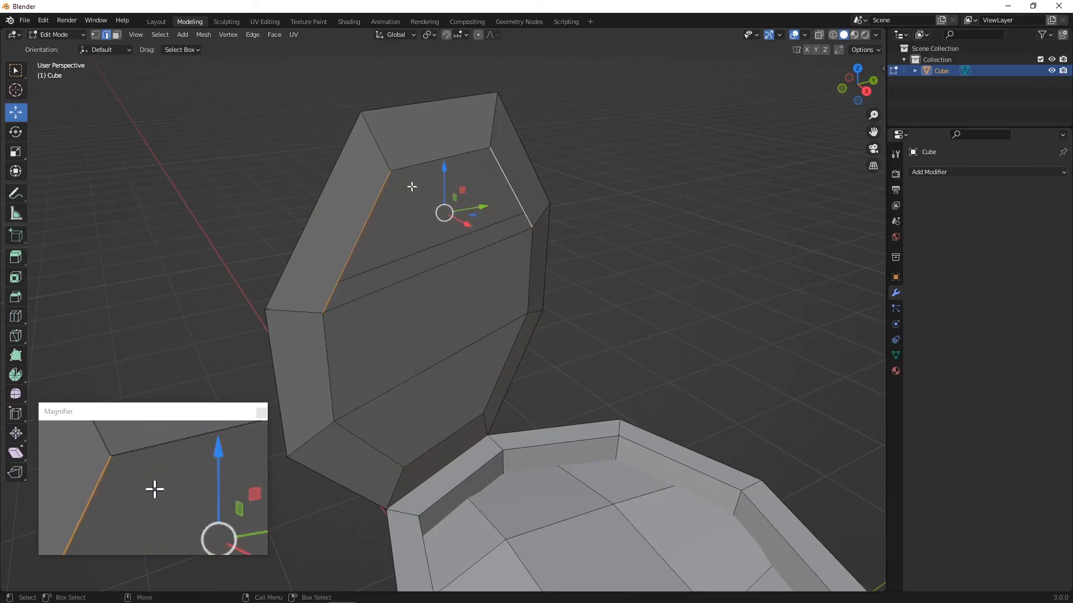
Add the remaining edges around the lid's upper opening to the selection and fill it with faces
{"action": "left_click", "coordinate": [402, 281], "text": "shift"}
{"action": "left_click", "coordinate": [274, 35]}
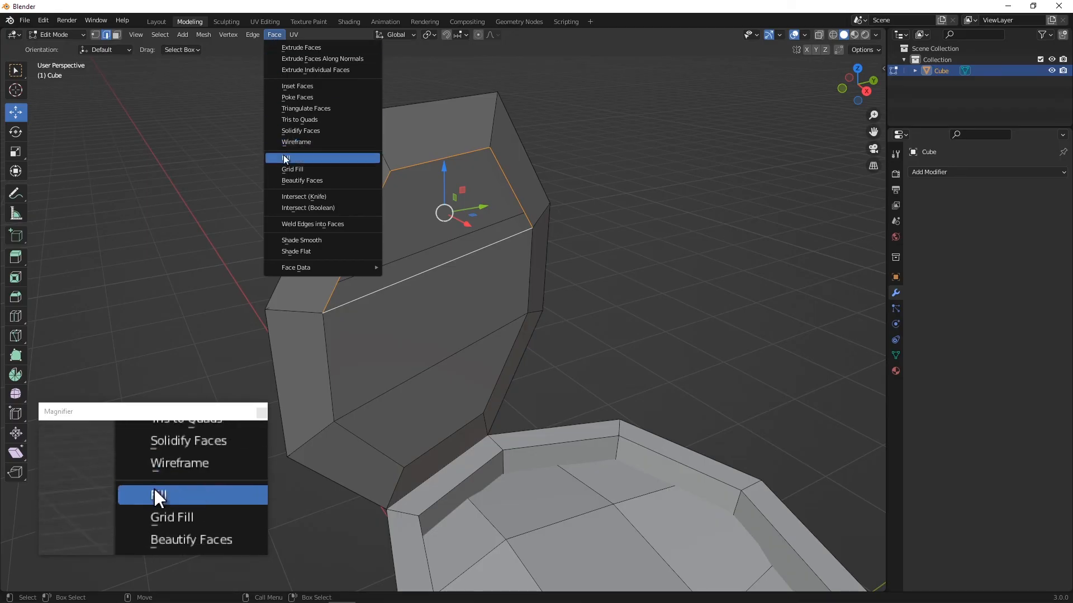
{"action": "left_click", "coordinate": [288, 158]}
{"action": "scroll", "coordinate": [416, 195], "scroll_direction": "up", "scroll_amount": 3}
{"action": "middle_click_drag", "start_coordinate": [415, 195], "coordinate": [409, 238]}
Merge the triangles of the filled upper section with Tris to Quads, and deselect everything
{"action": "left_click", "coordinate": [271, 35]}
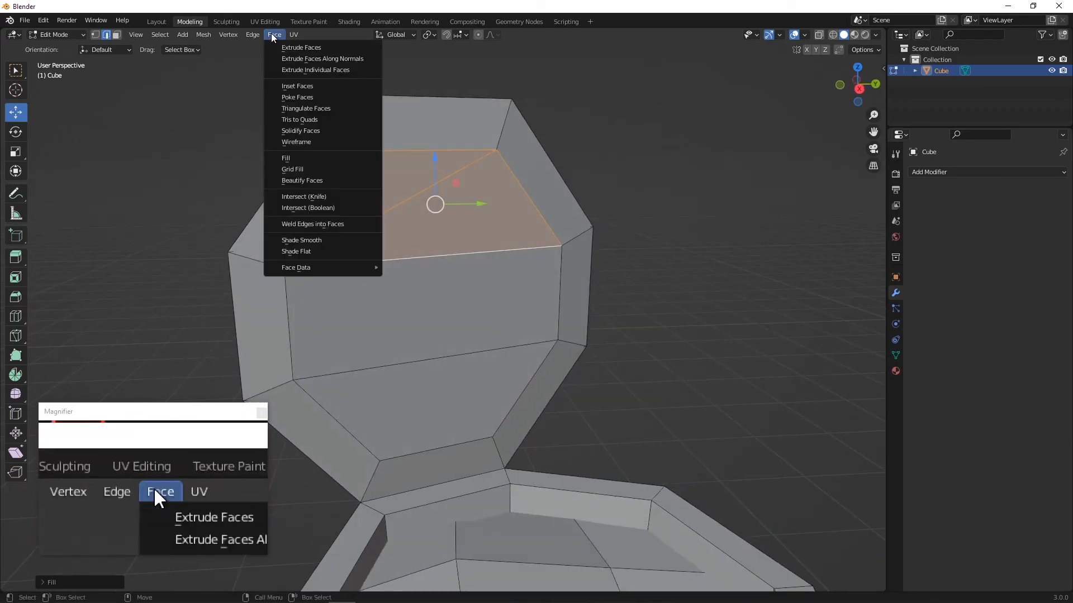
{"action": "left_click", "coordinate": [322, 119]}
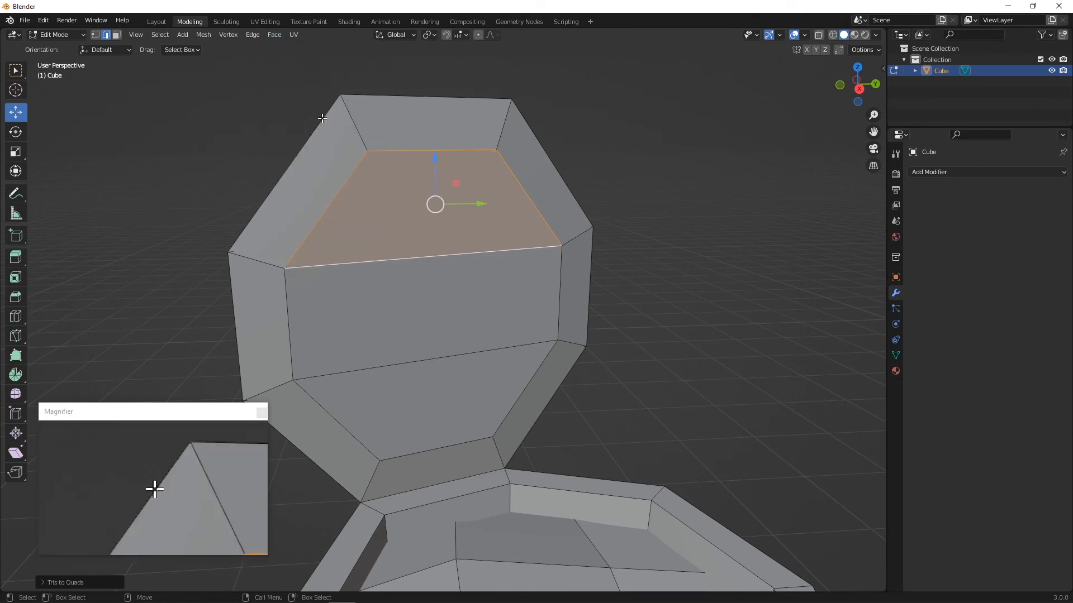
{"action": "left_click", "coordinate": [274, 35]}
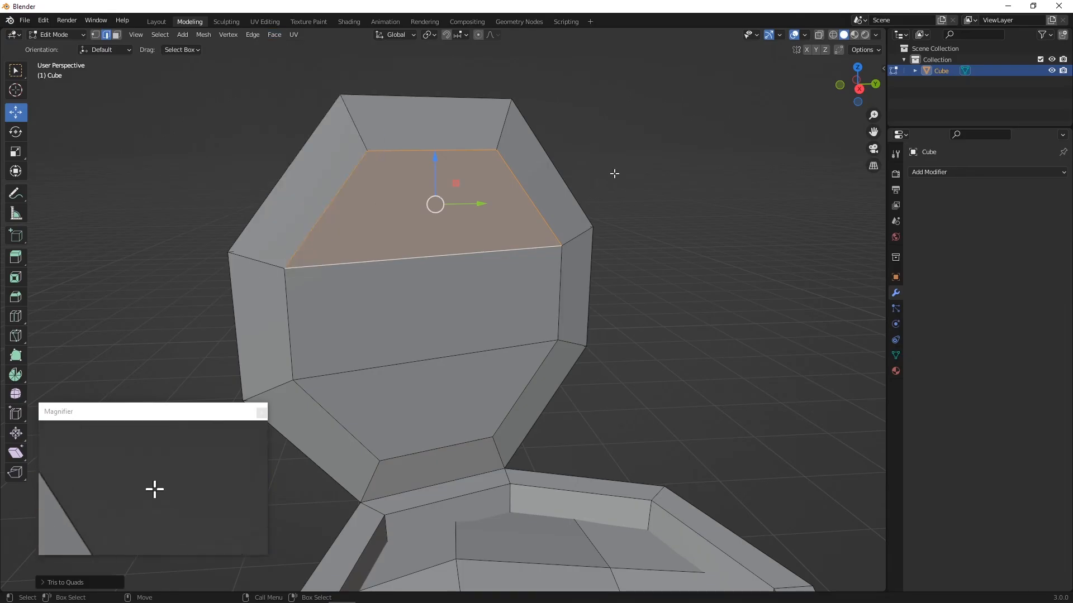
{"action": "scroll", "coordinate": [491, 202], "scroll_direction": "down", "scroll_amount": 3}
{"action": "middle_click_drag", "start_coordinate": [143, 160], "coordinate": [220, 165]}
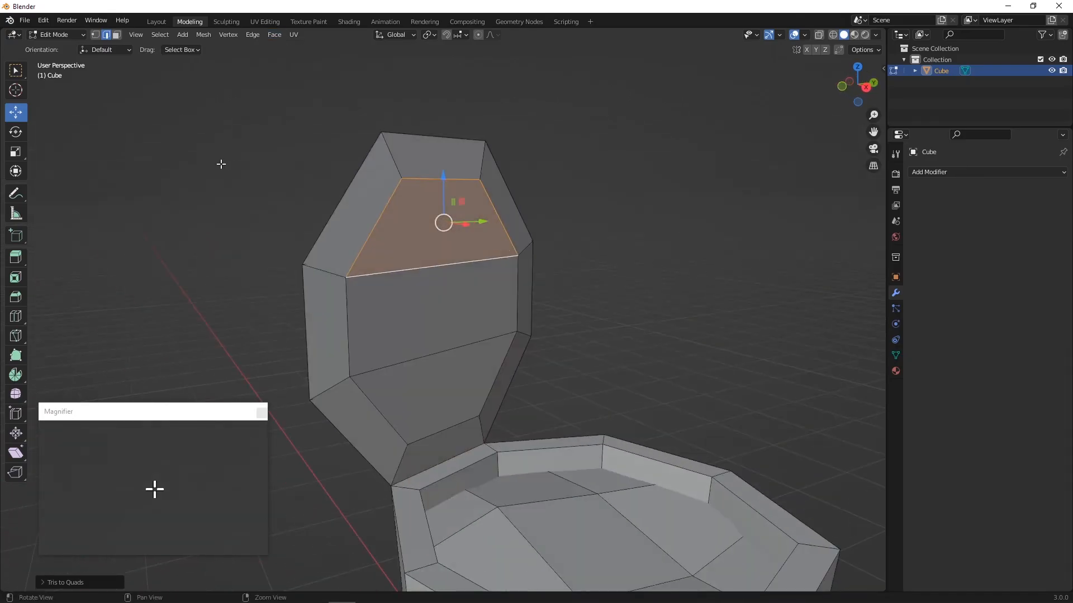
{"action": "middle_click_drag", "start_coordinate": [664, 289], "coordinate": [622, 264]}
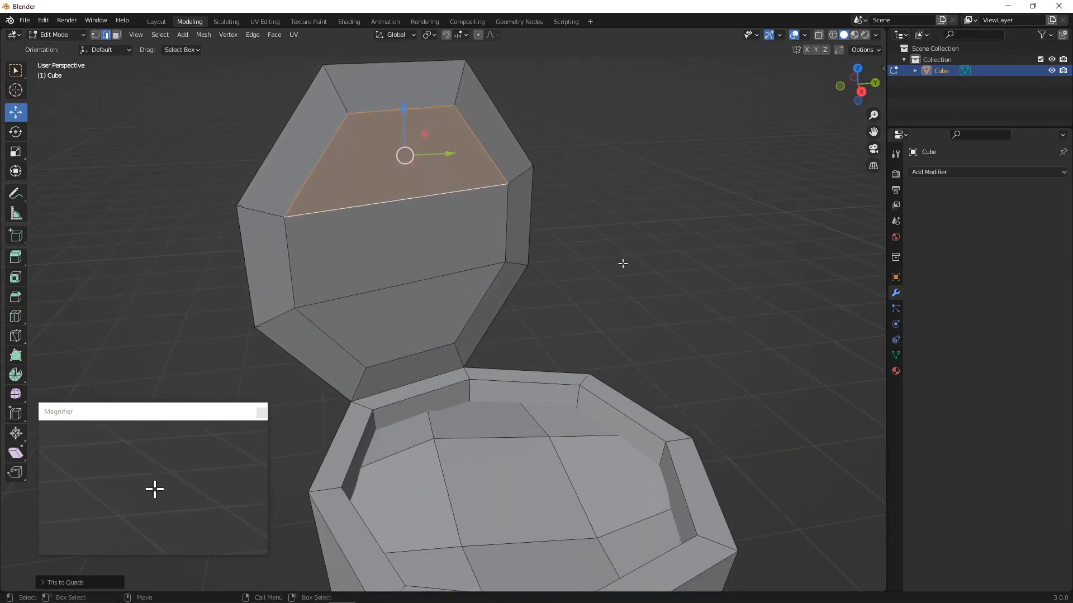
{"action": "left_click", "coordinate": [618, 263]}
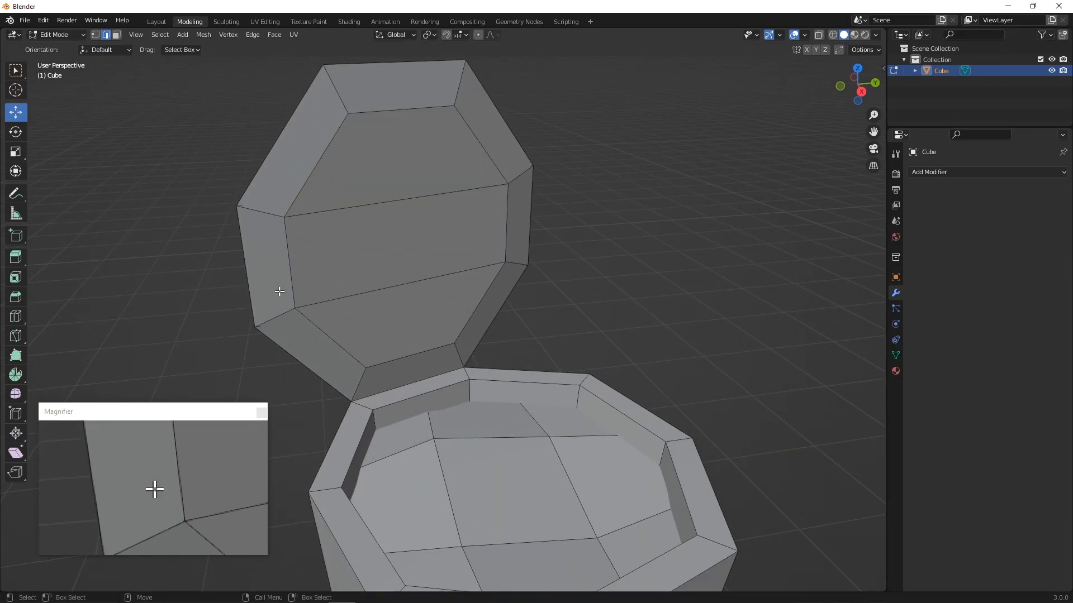
Switch from Edit Mode to Object Mode and deselect the cup object
{"action": "middle_click_drag", "start_coordinate": [280, 291], "coordinate": [417, 277]}
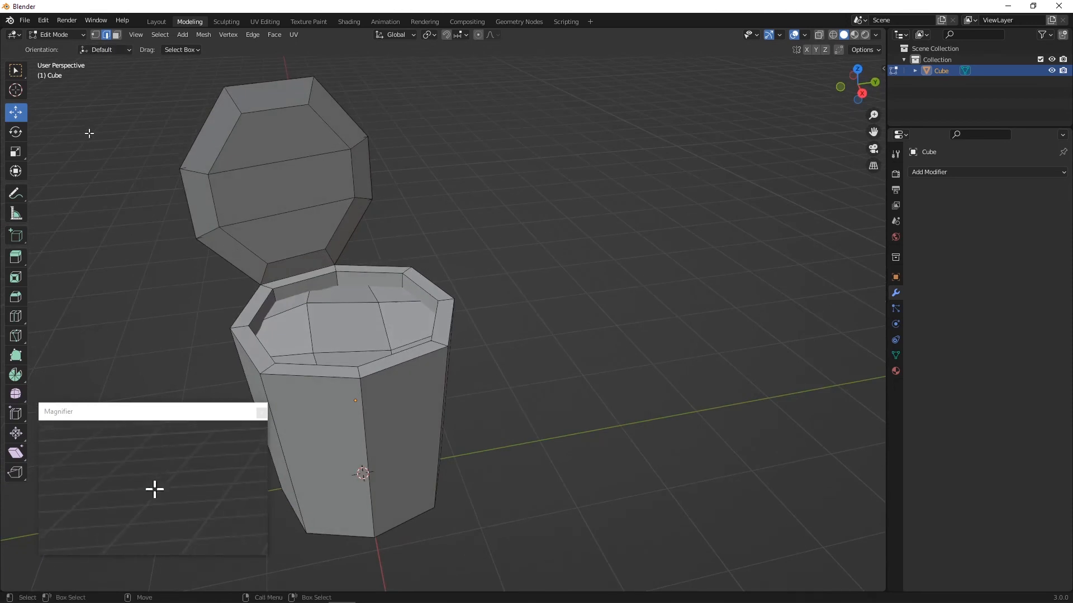
{"action": "left_click", "coordinate": [66, 34]}
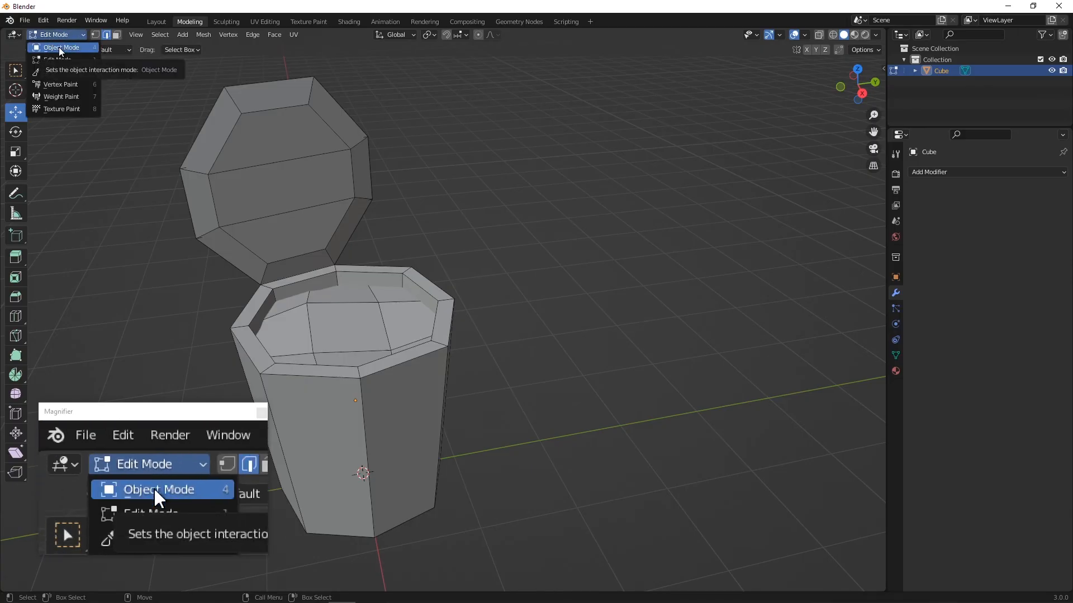
{"action": "left_click", "coordinate": [60, 47]}
{"action": "scroll", "coordinate": [351, 274], "scroll_direction": "down", "scroll_amount": 1}
{"action": "middle_click_drag", "start_coordinate": [351, 274], "coordinate": [300, 281]}
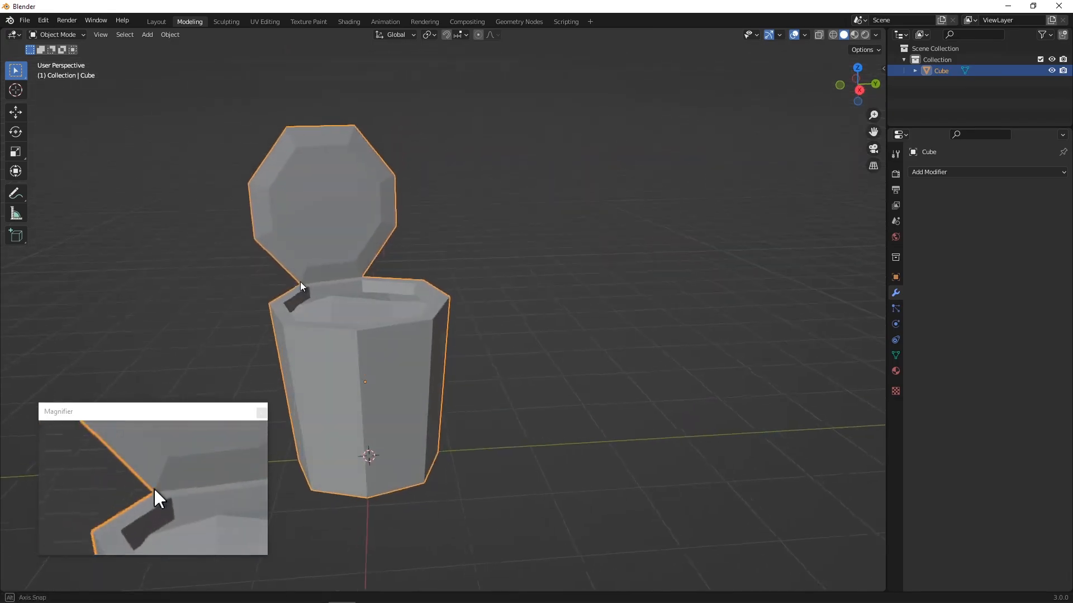
{"action": "left_click", "coordinate": [491, 240]}
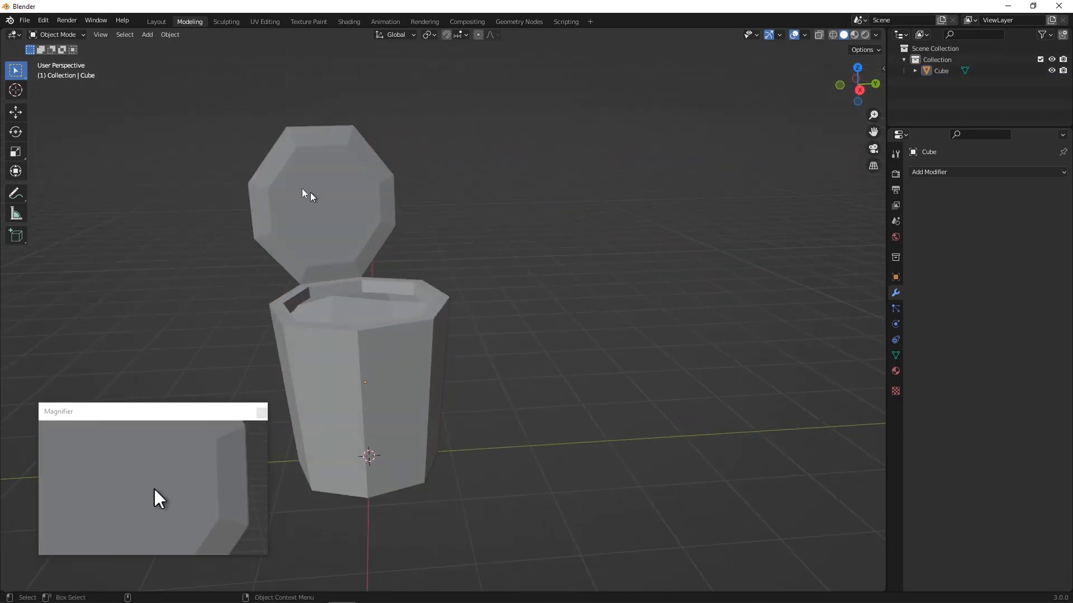
Add a new cube and move it along Y beside the cup and up along Z to about lid height
{"action": "left_click", "coordinate": [149, 35]}
{"action": "mouse_move", "coordinate": [159, 49]}
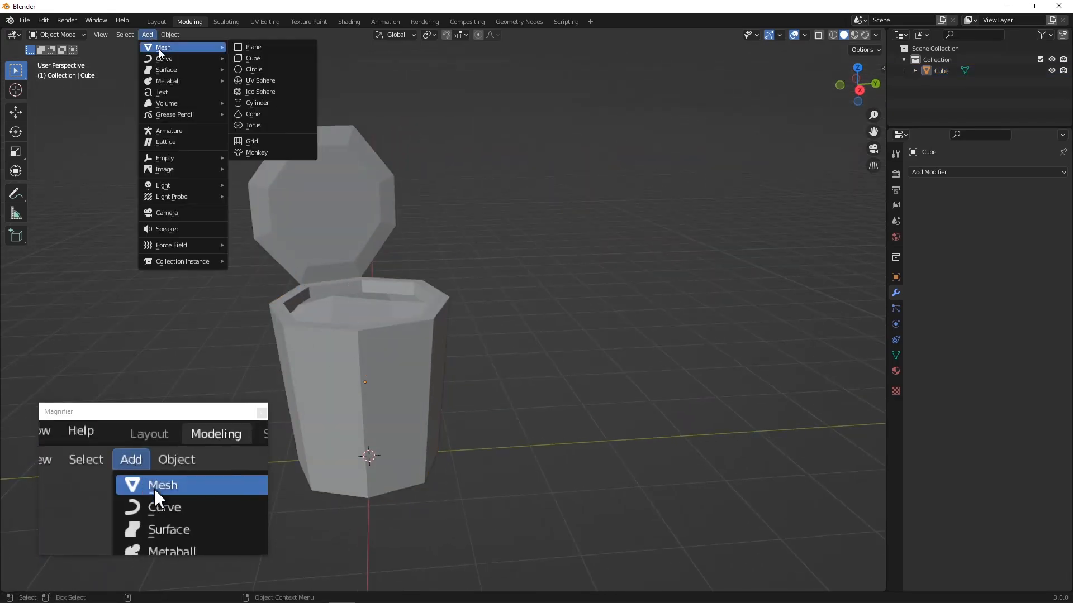
{"action": "left_click", "coordinate": [268, 59]}
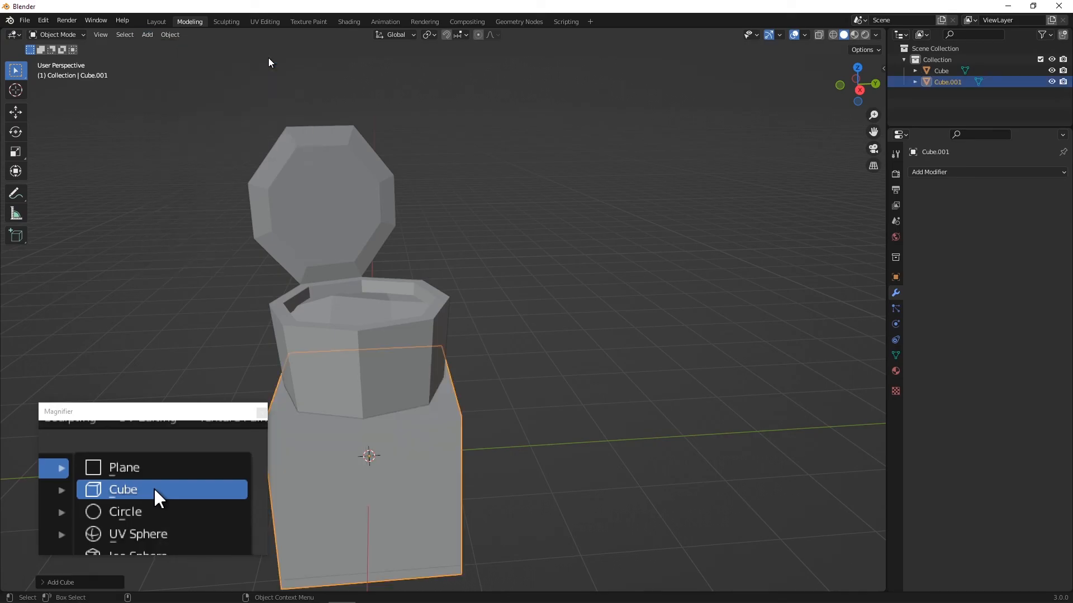
{"action": "left_click", "coordinate": [21, 114]}
{"action": "left_click_drag", "start_coordinate": [405, 451], "coordinate": [570, 438]}
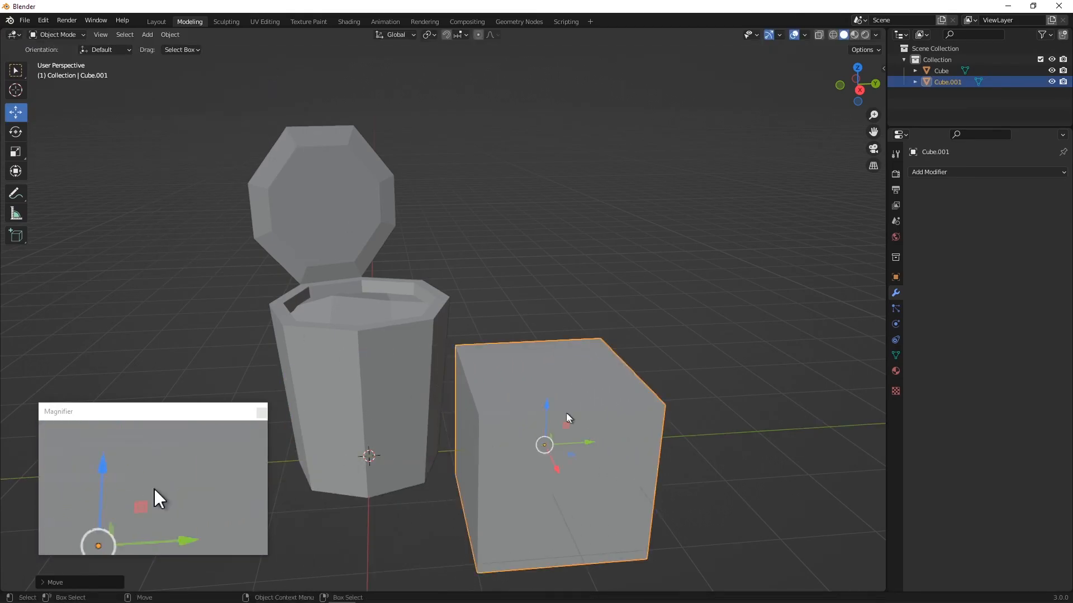
{"action": "left_click_drag", "start_coordinate": [545, 405], "coordinate": [546, 203]}
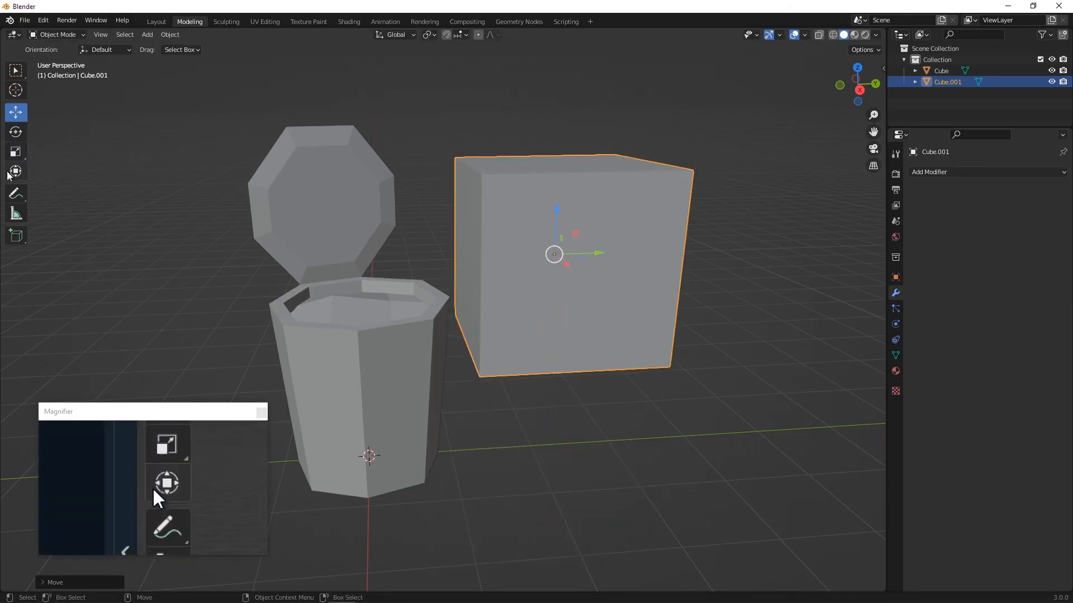
Set the Scale tool's orientation to Default and shrink the cube in X and Y into a thin upright bar, narrowing it further along X
{"action": "left_click", "coordinate": [16, 151]}
{"action": "middle_click_drag", "start_coordinate": [323, 226], "coordinate": [567, 332]}
{"action": "left_click", "coordinate": [109, 49]}
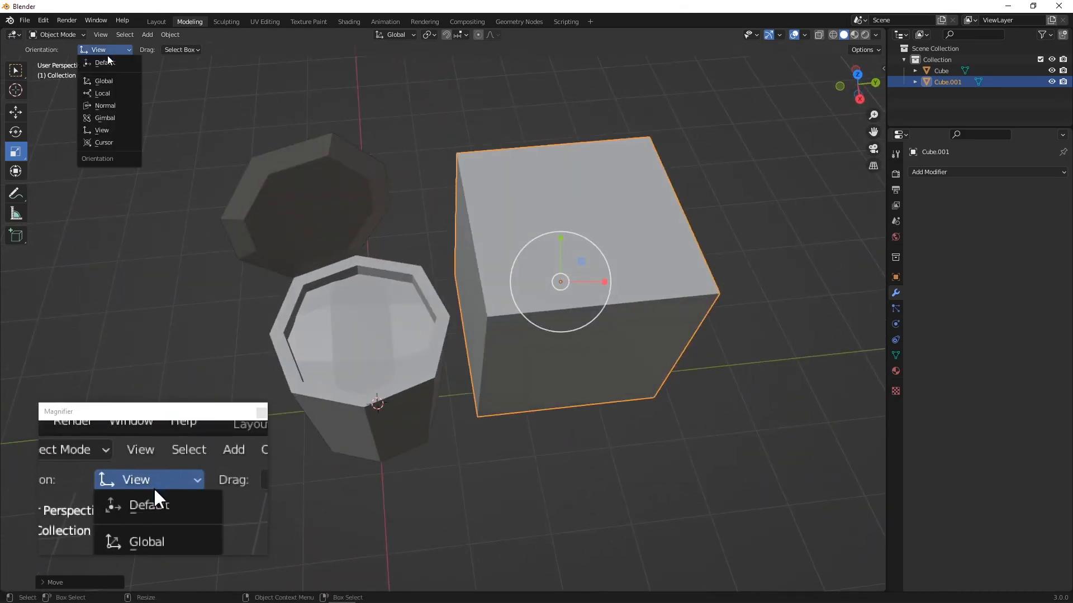
{"action": "left_click", "coordinate": [109, 61]}
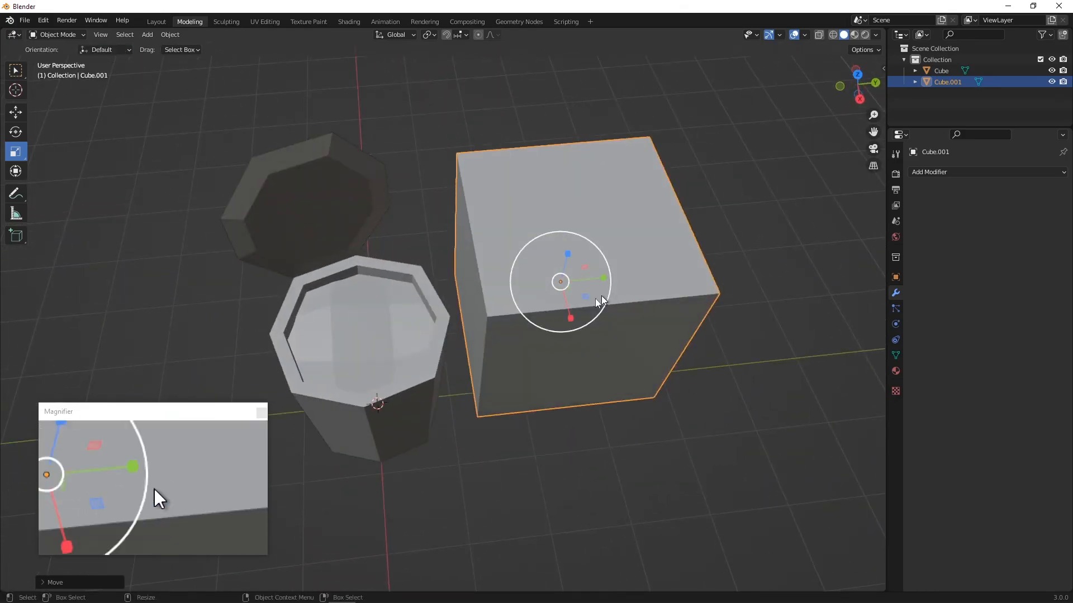
{"action": "left_click_drag", "start_coordinate": [584, 296], "coordinate": [560, 285]}
{"action": "middle_click_drag", "start_coordinate": [560, 285], "coordinate": [626, 284]}
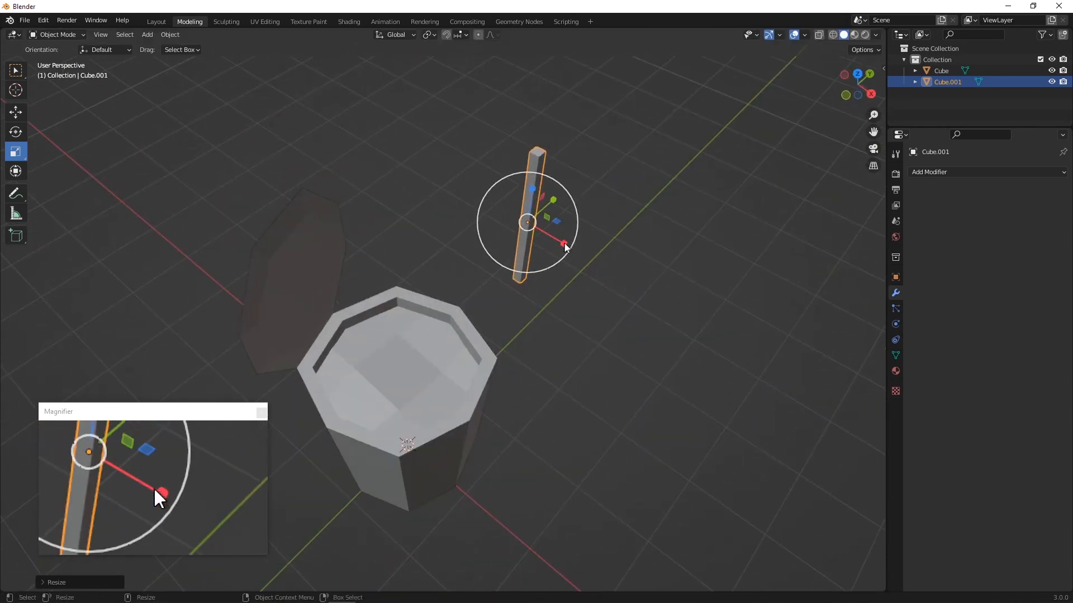
{"action": "left_click_drag", "start_coordinate": [561, 246], "coordinate": [544, 232]}
Enter Edit Mode on the thin bar and switch to vertex selection
{"action": "middle_click_drag", "start_coordinate": [545, 231], "coordinate": [381, 208]}
{"action": "left_click", "coordinate": [75, 36]}
{"action": "left_click", "coordinate": [70, 59]}
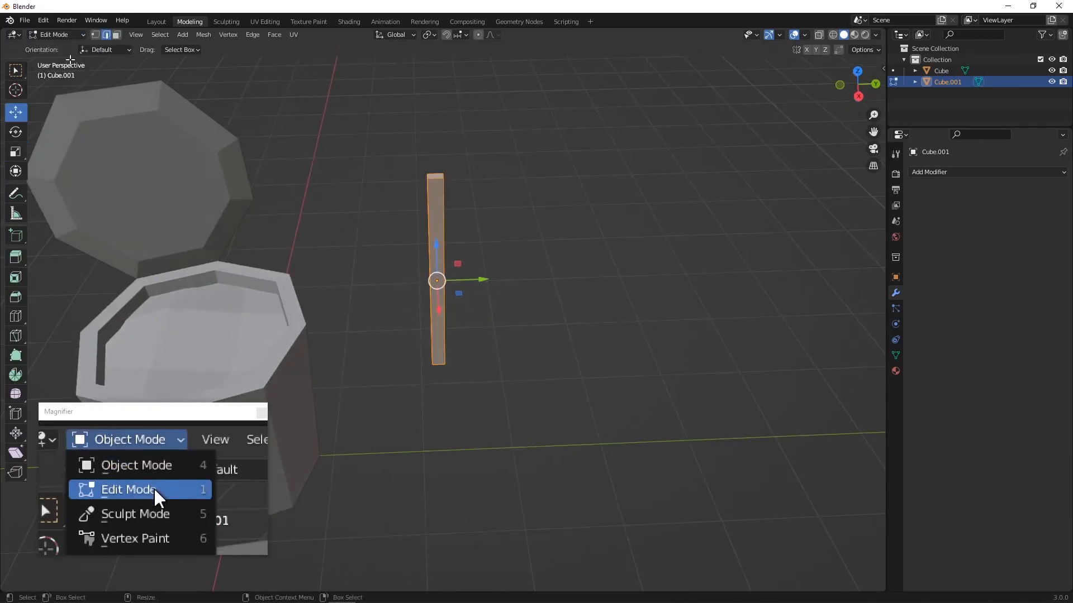
{"action": "left_click", "coordinate": [96, 36]}
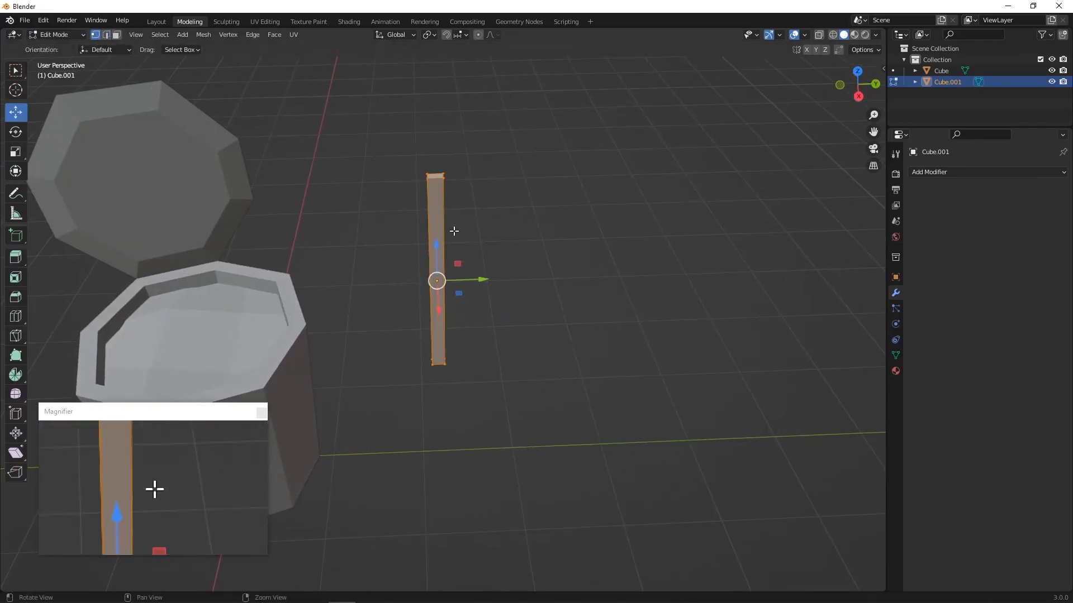
{"action": "middle_click_drag", "start_coordinate": [455, 232], "coordinate": [450, 284]}
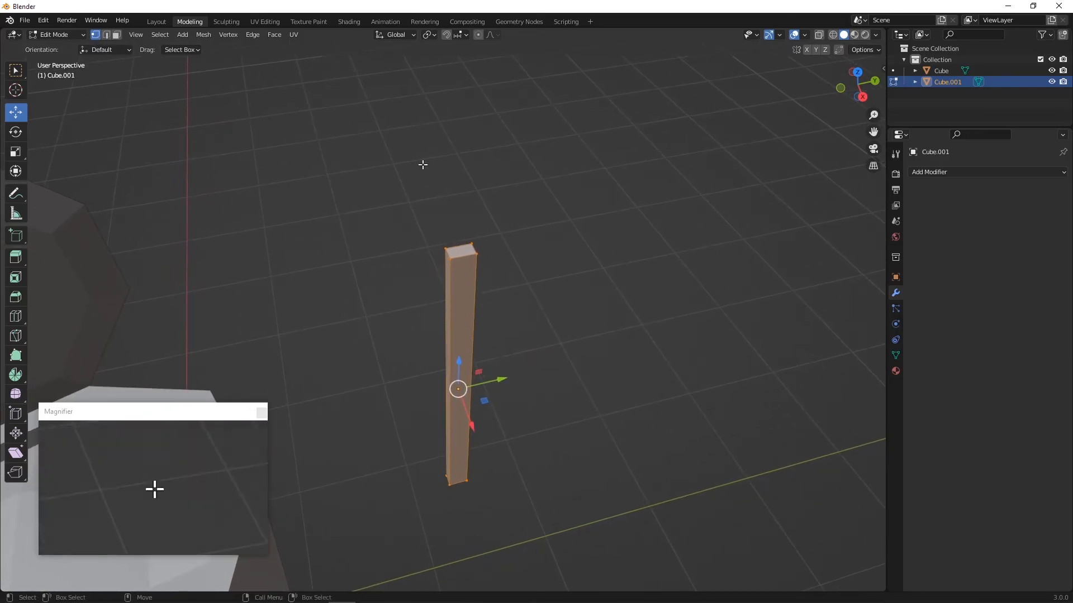
Select the two vertices on one side of the bar's top end and merge them at center
{"action": "left_click_drag", "start_coordinate": [430, 231], "coordinate": [457, 281]}
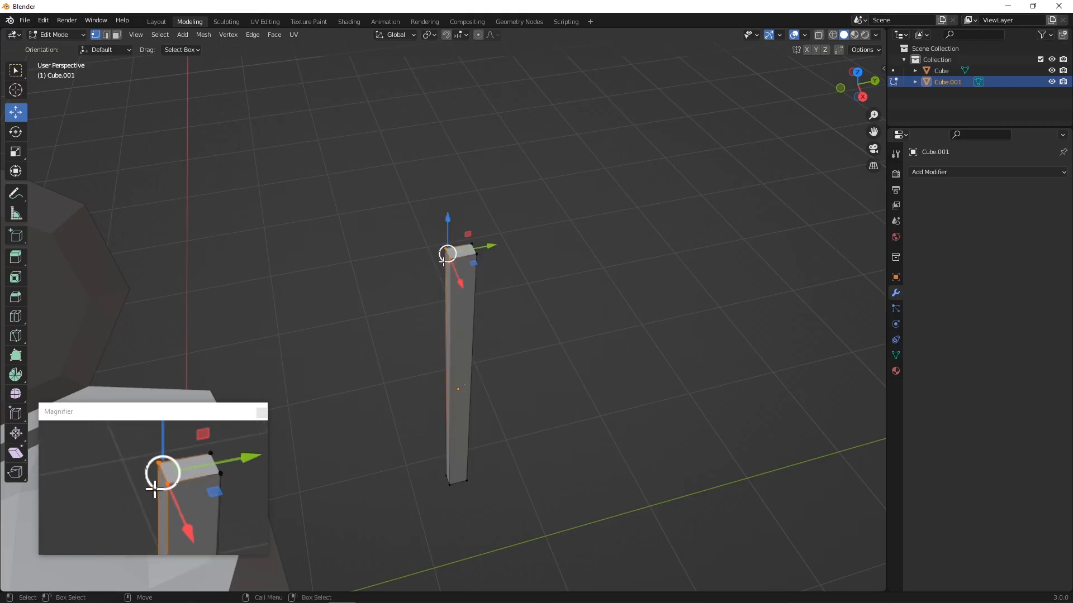
{"action": "left_click", "coordinate": [203, 34]}
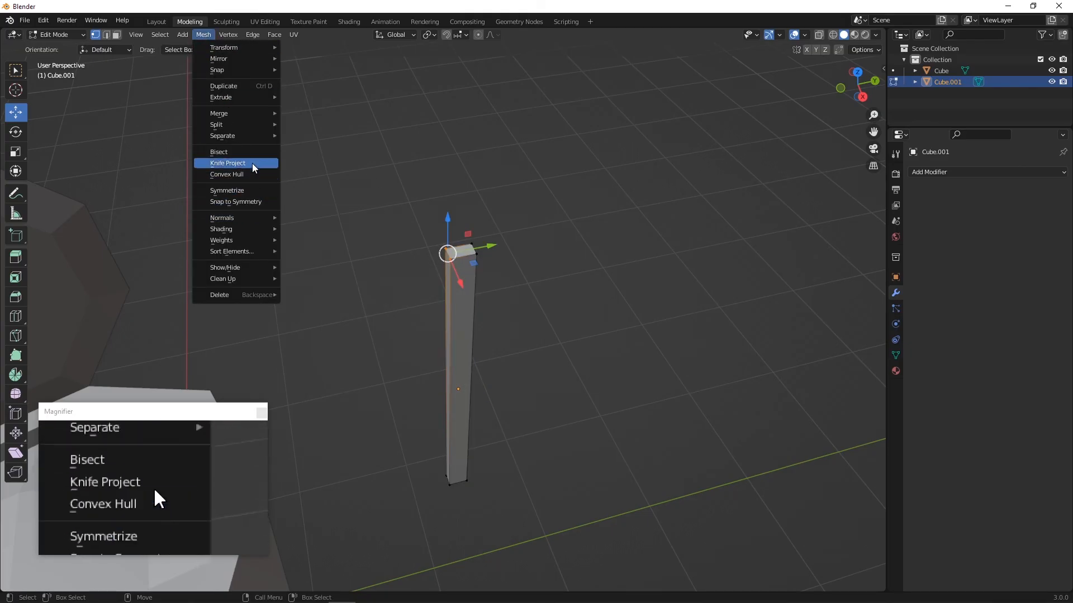
{"action": "mouse_move", "coordinate": [253, 113]}
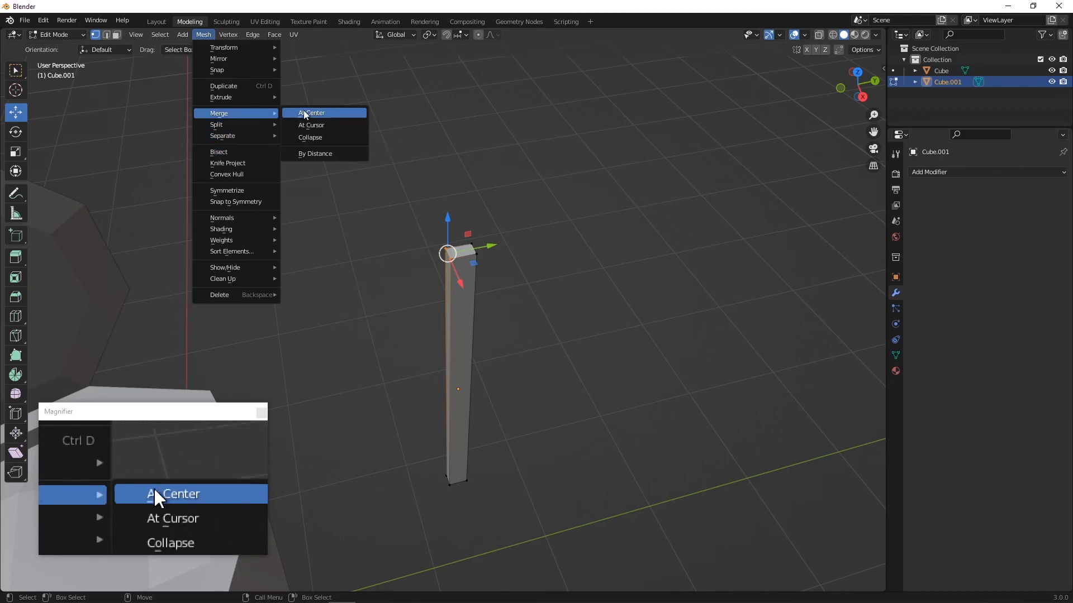
{"action": "left_click", "coordinate": [321, 113]}
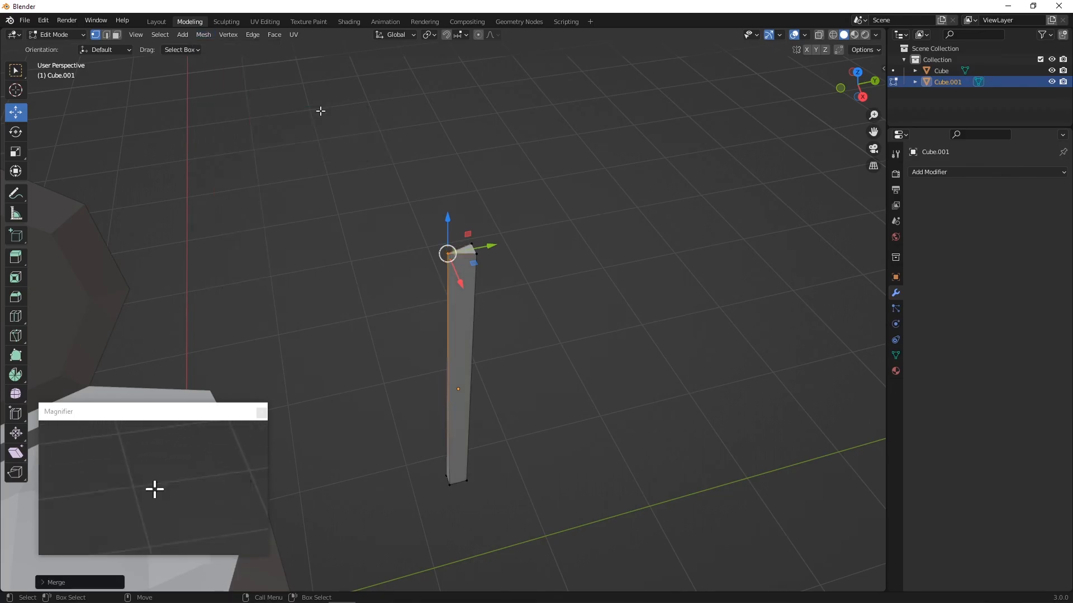
Merge the matching pair of vertices at the bar's bottom end at center and clear the selection
{"action": "middle_click_drag", "start_coordinate": [462, 469], "coordinate": [500, 411]}
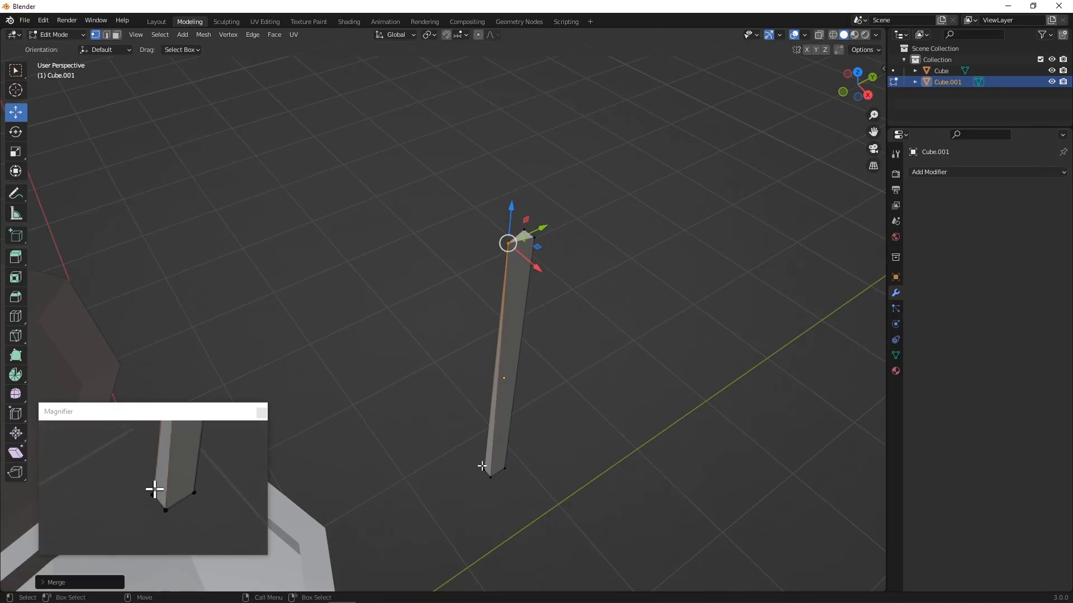
{"action": "left_click_drag", "start_coordinate": [477, 462], "coordinate": [492, 483]}
{"action": "middle_click_drag", "start_coordinate": [492, 484], "coordinate": [463, 484]}
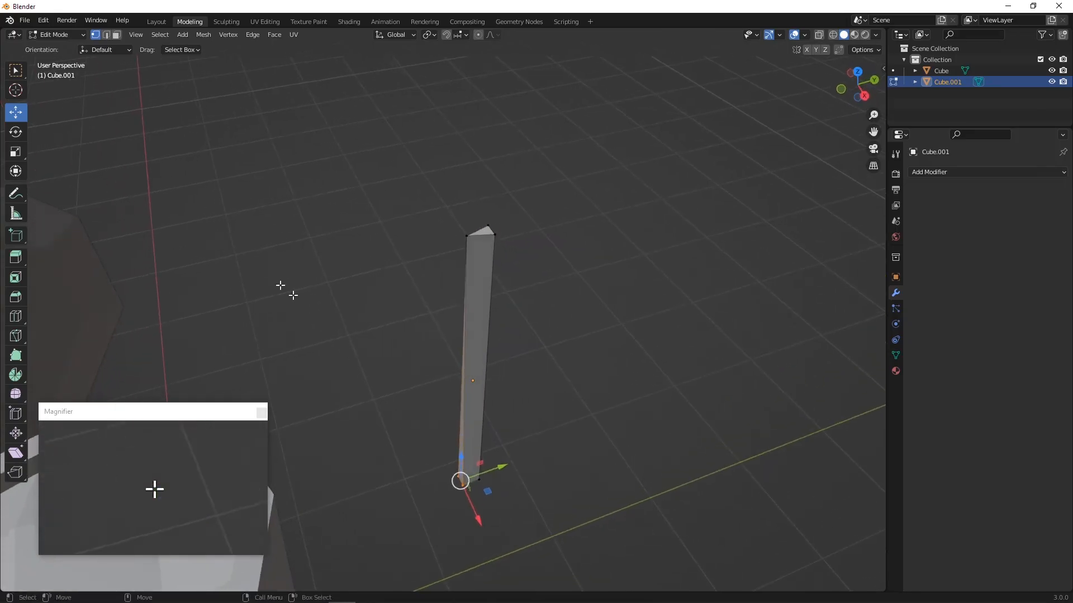
{"action": "left_click", "coordinate": [203, 35]}
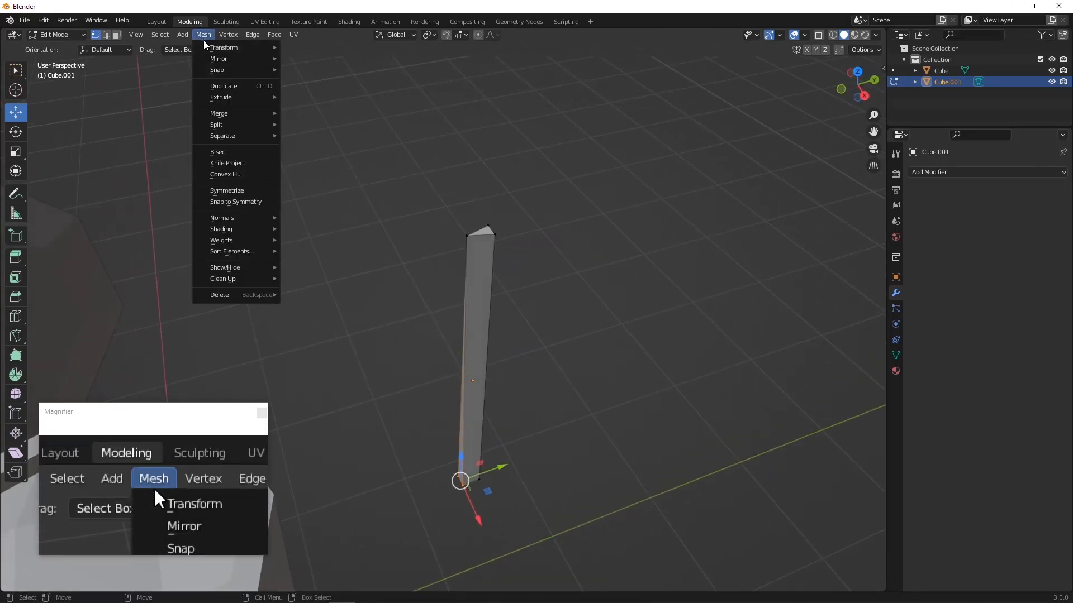
{"action": "mouse_move", "coordinate": [247, 115]}
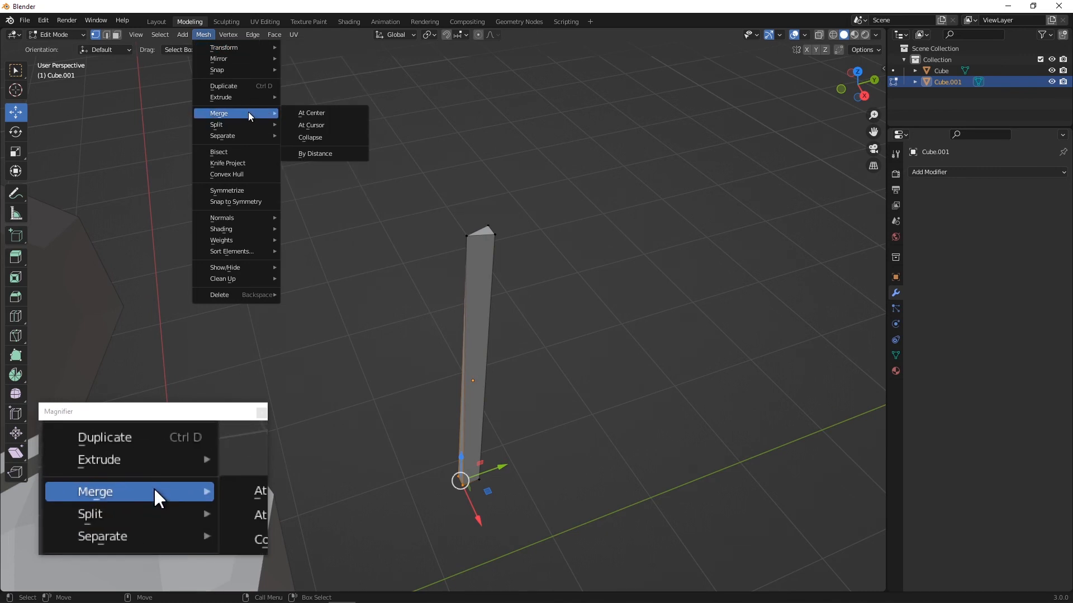
{"action": "left_click", "coordinate": [332, 113]}
{"action": "left_click", "coordinate": [369, 244]}
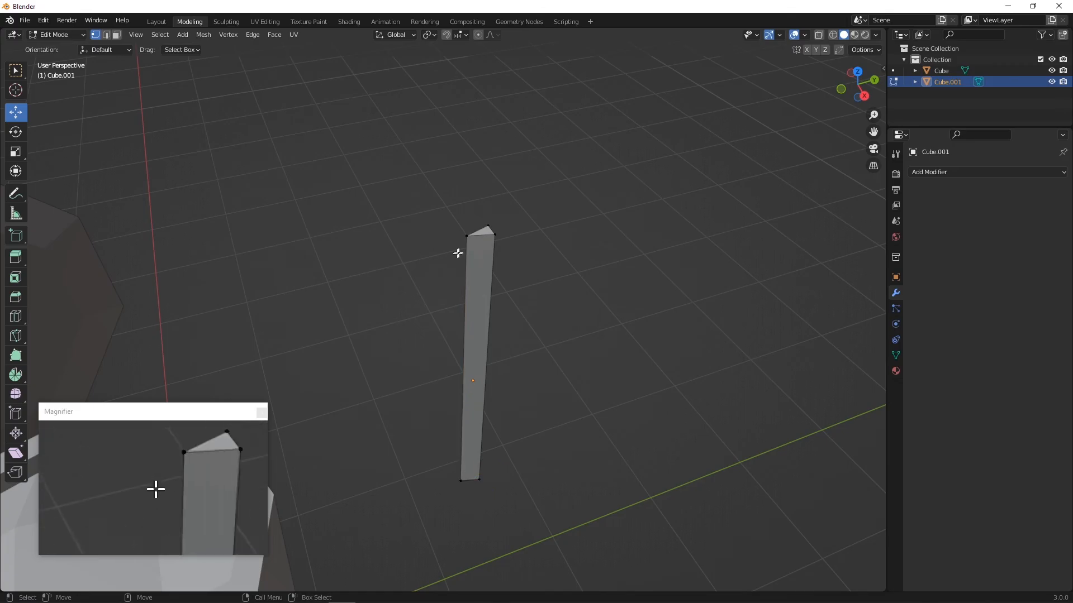
{"action": "left_click", "coordinate": [492, 233]}
{"action": "left_click", "coordinate": [487, 226]}
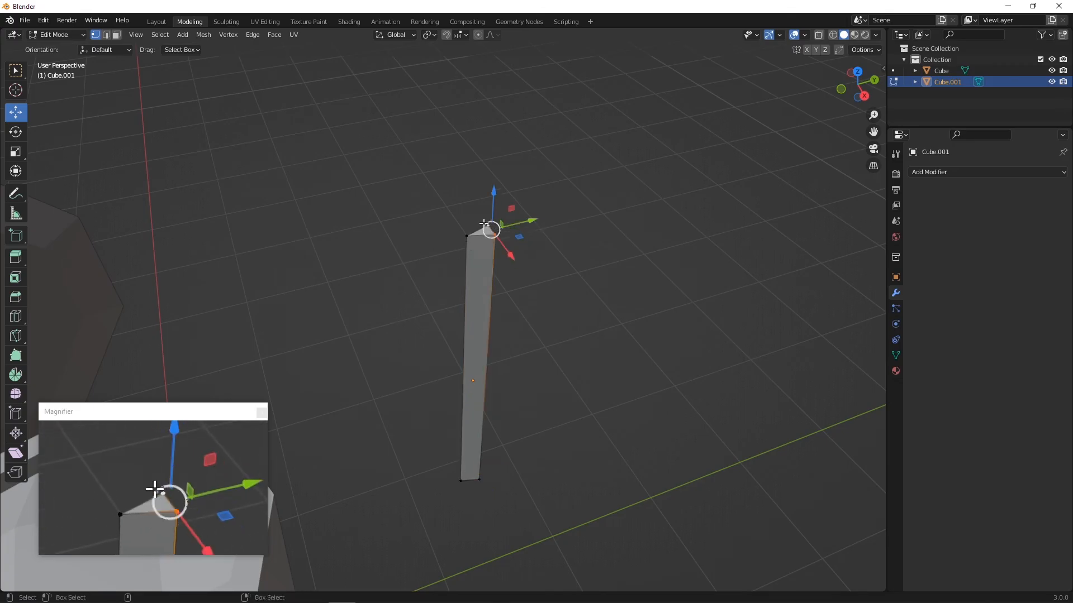
{"action": "left_click", "coordinate": [203, 34]}
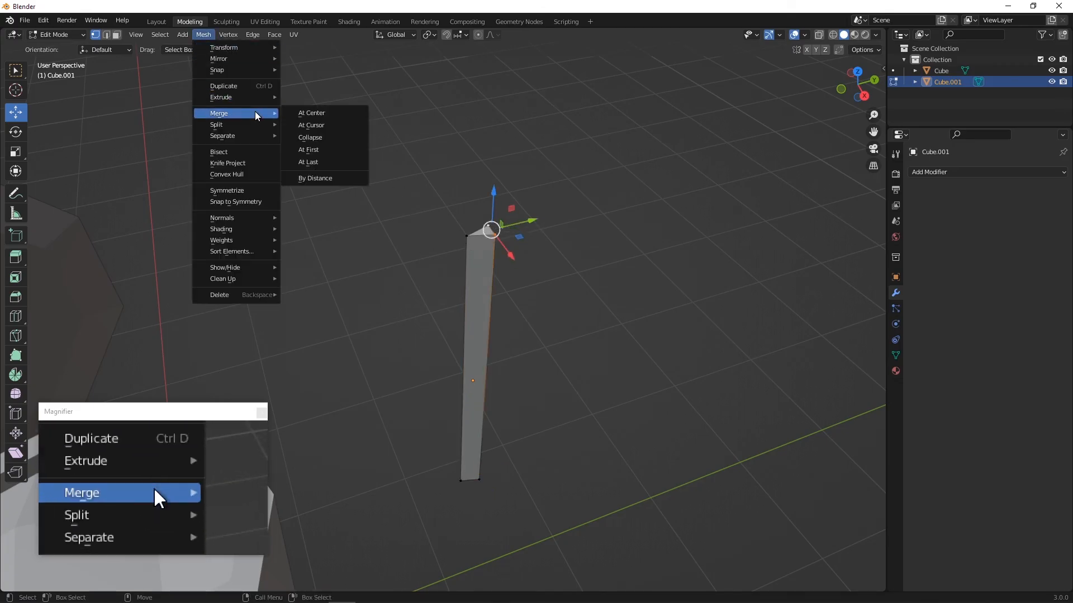
{"action": "left_click", "coordinate": [321, 156]}
Select the three vertices of the bar's top end and scale them wider along Y
{"action": "middle_click_drag", "start_coordinate": [430, 311], "coordinate": [397, 168]}
{"action": "left_click", "coordinate": [436, 204]}
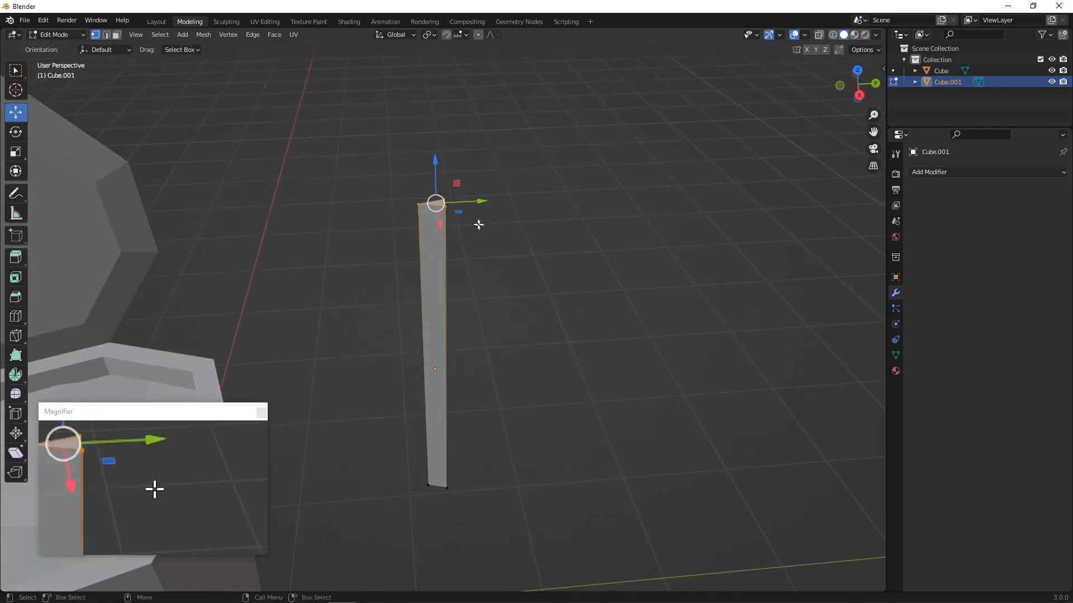
{"action": "left_click", "coordinate": [15, 151]}
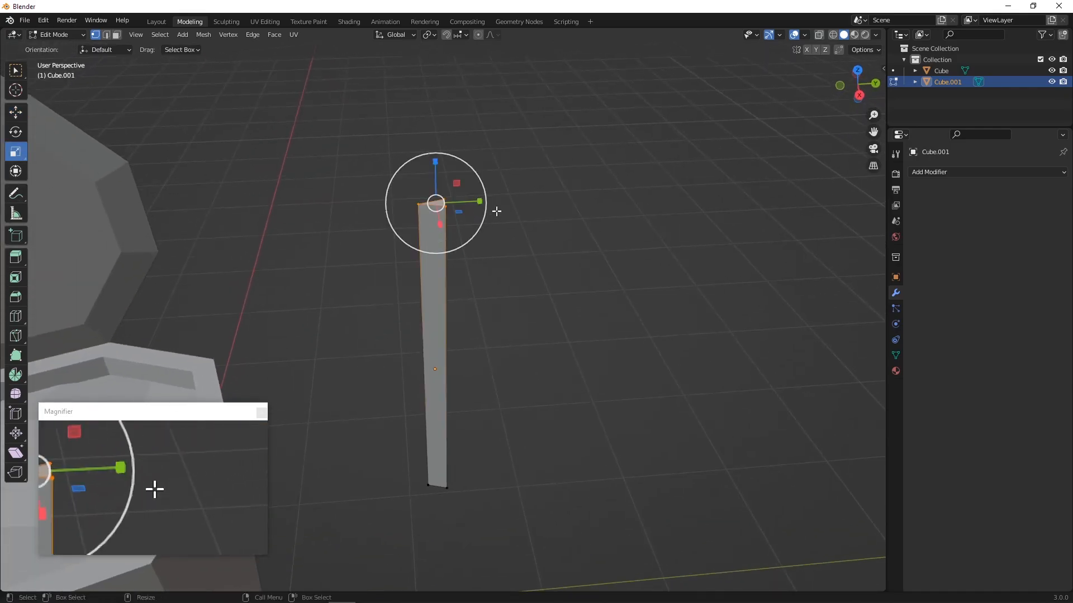
{"action": "left_click_drag", "start_coordinate": [487, 202], "coordinate": [499, 201]}
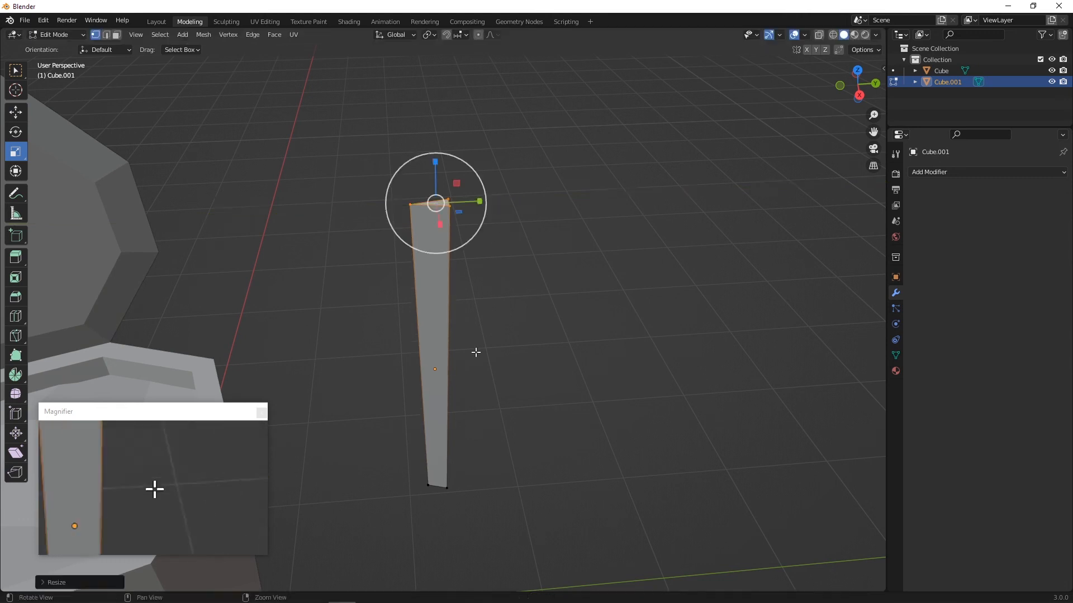
Select the vertices of the bar's bottom end, scale them slightly narrower, and return to Object Mode
{"action": "middle_click_drag", "start_coordinate": [474, 352], "coordinate": [421, 390]}
{"action": "left_click_drag", "start_coordinate": [396, 347], "coordinate": [450, 373]}
{"action": "middle_click_drag", "start_coordinate": [451, 374], "coordinate": [486, 302]}
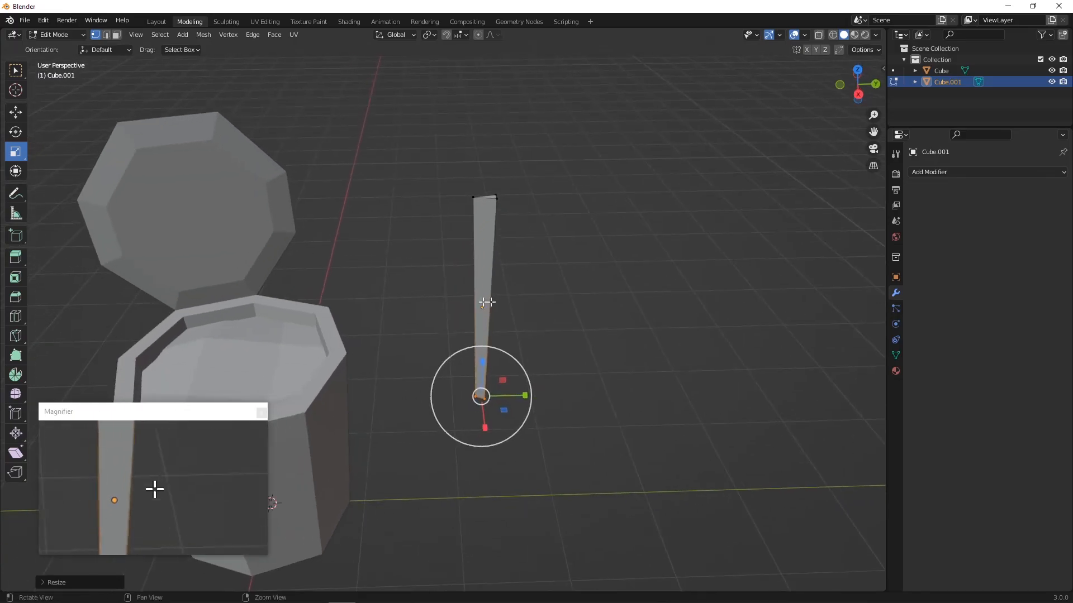
{"action": "left_click", "coordinate": [42, 36]}
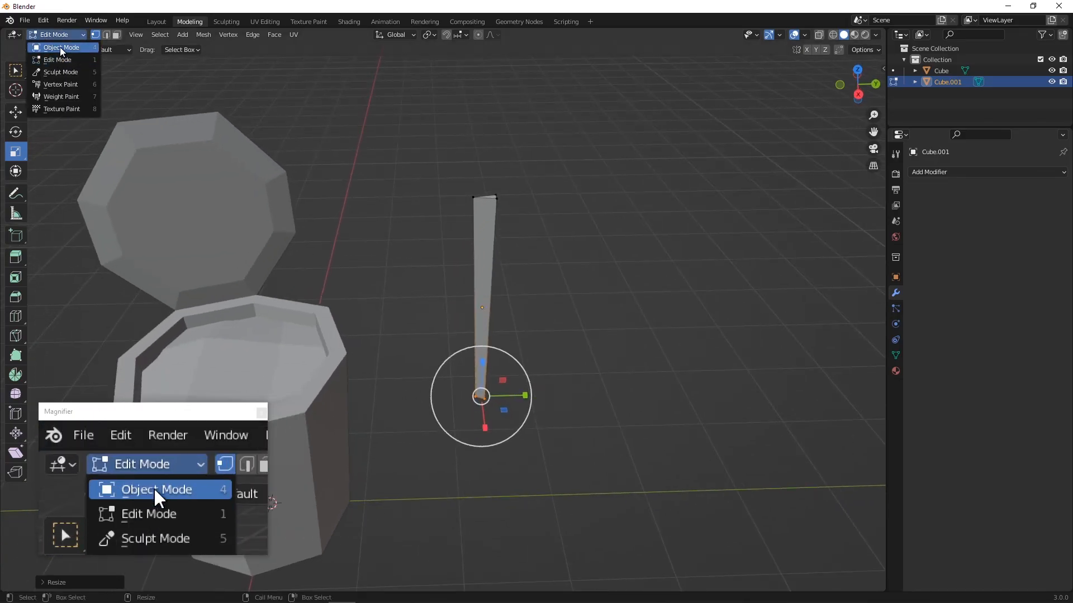
{"action": "left_click", "coordinate": [59, 47]}
Duplicate the tapered bar and place the copy a short distance beside the original along global Y
{"action": "middle_click_drag", "start_coordinate": [333, 231], "coordinate": [371, 249]}
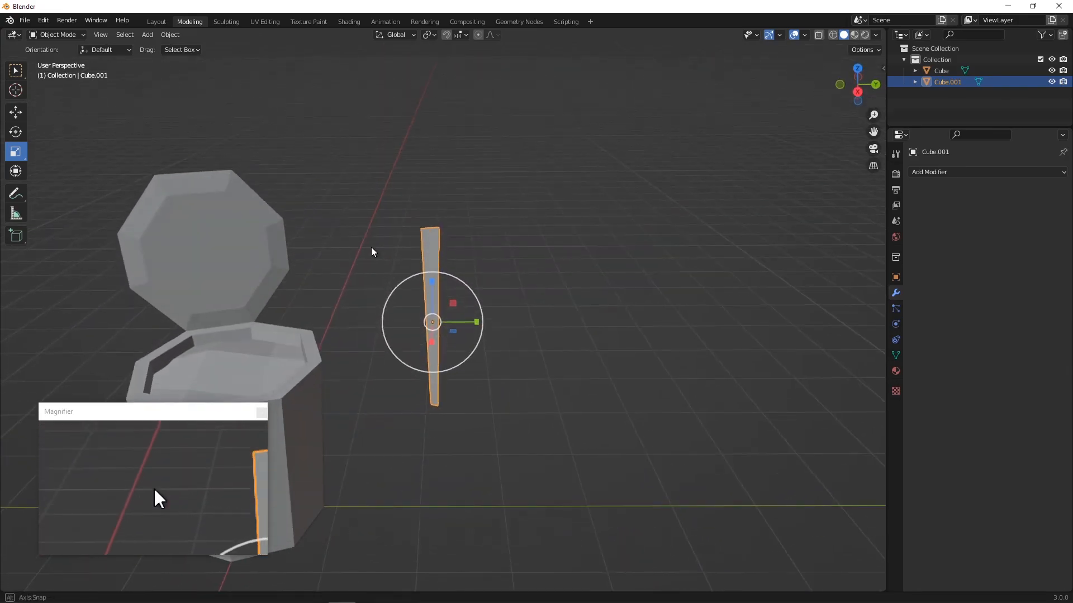
{"action": "left_click", "coordinate": [168, 35]}
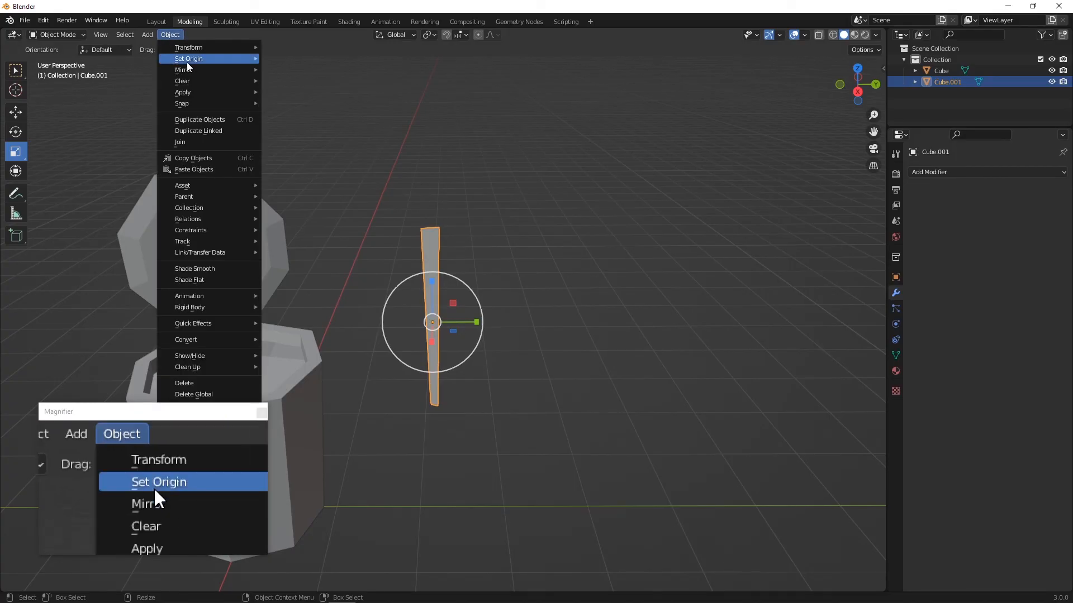
{"action": "left_click", "coordinate": [203, 121]}
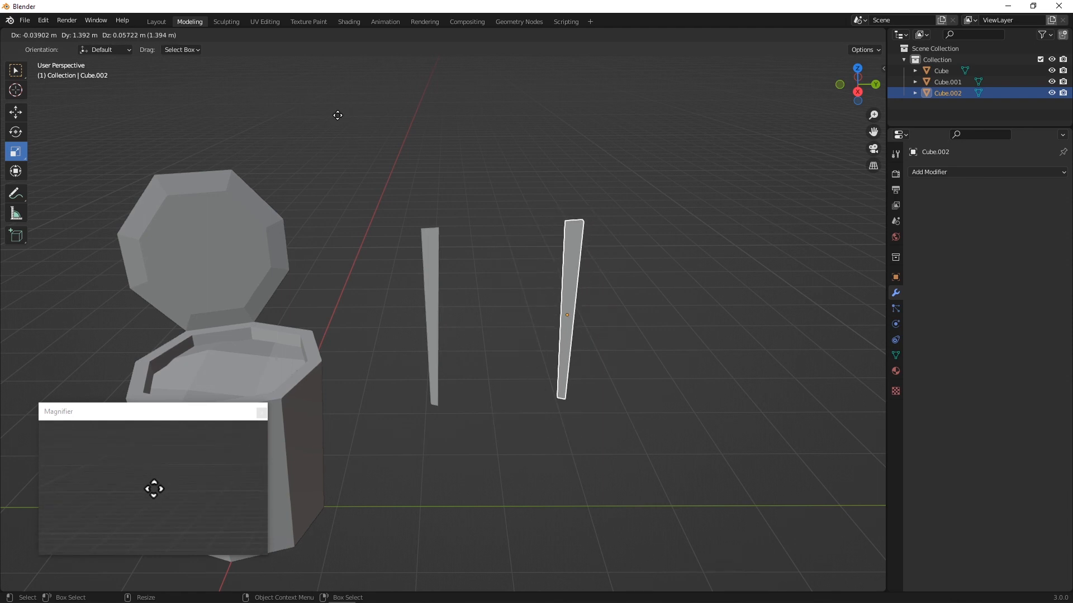
{"action": "key", "text": "x"}
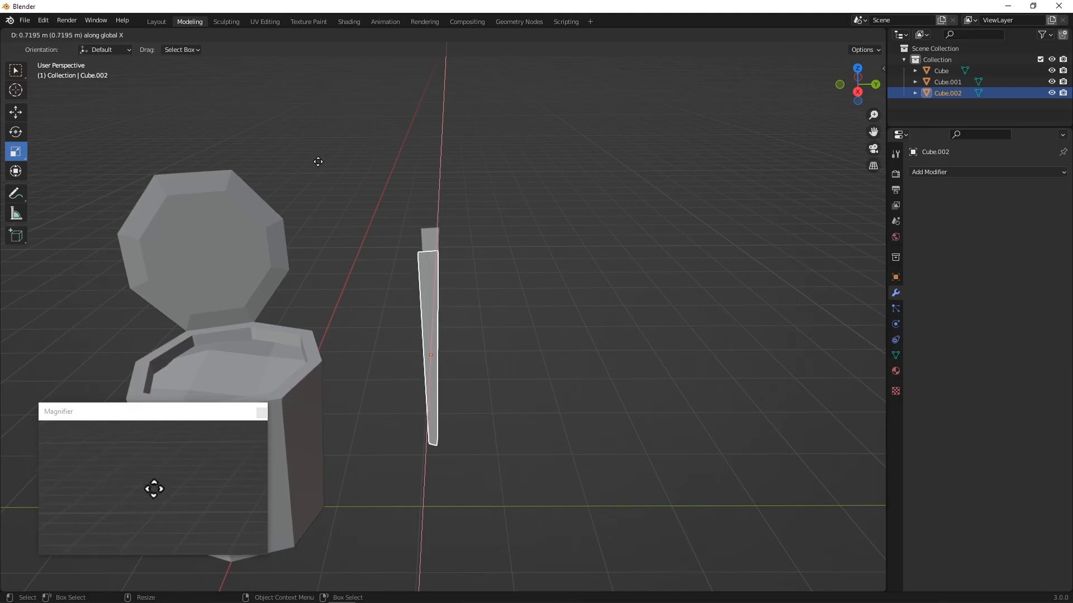
{"action": "key", "text": "y"}
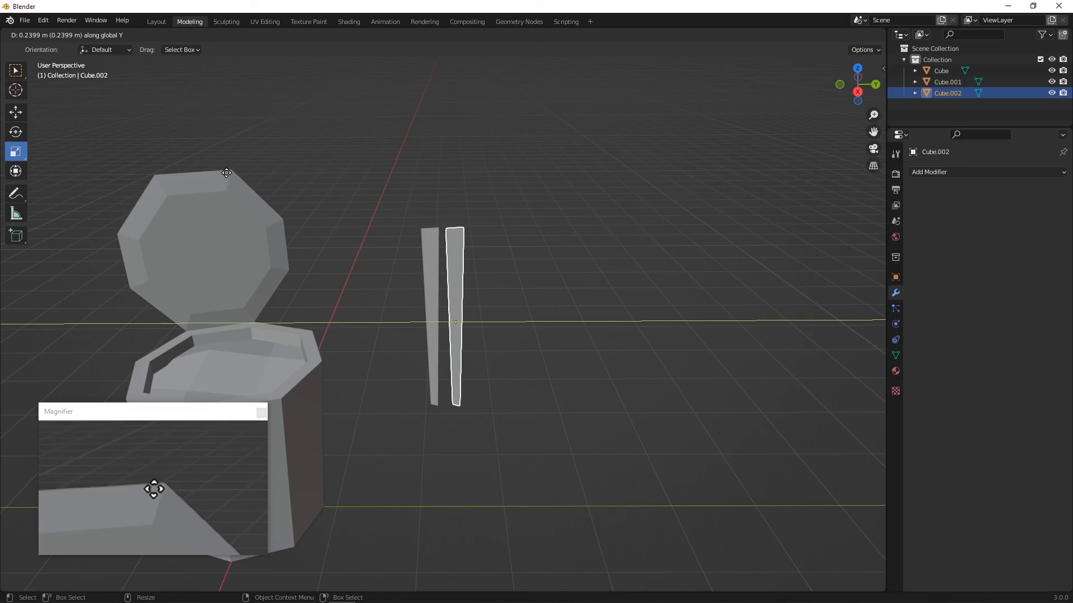
{"action": "left_click", "coordinate": [237, 173]}
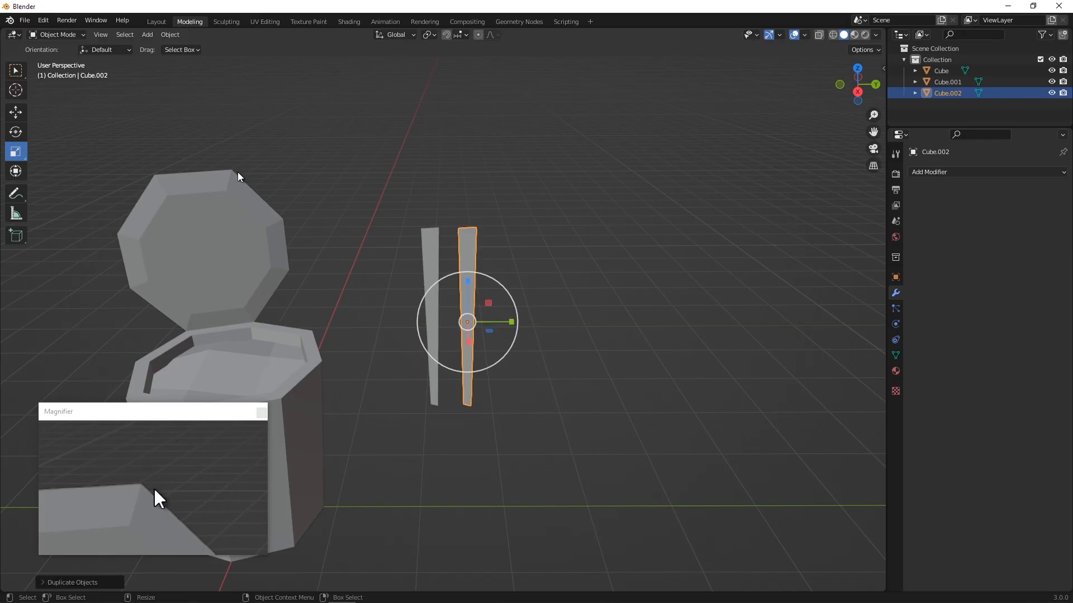
Rotate the duplicated bar 180° about the global Z axis with angle snapping and deselect it
{"action": "left_click", "coordinate": [16, 132]}
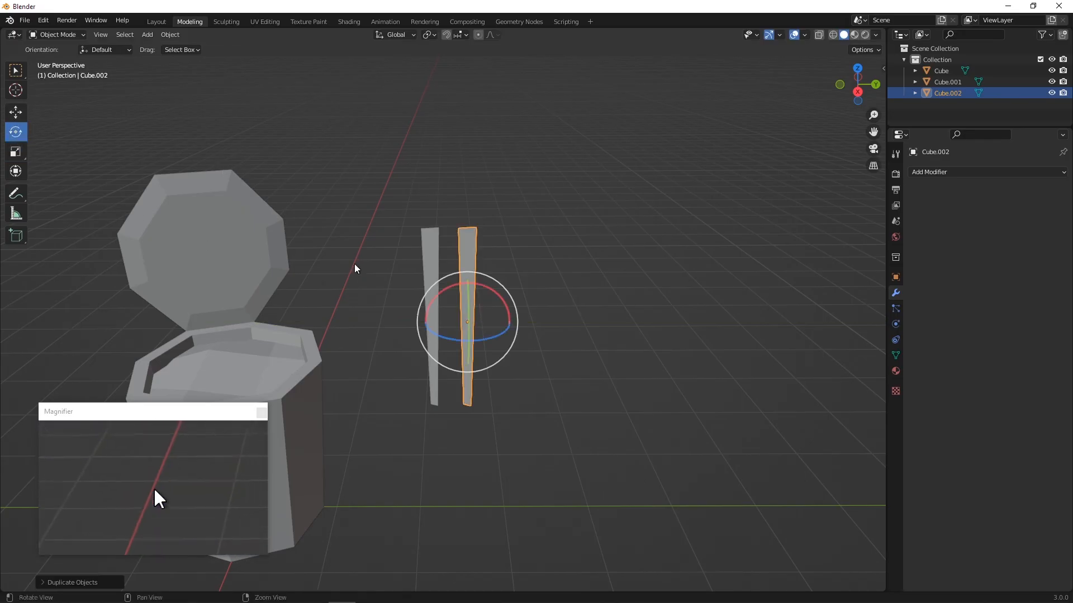
{"action": "middle_click_drag", "start_coordinate": [354, 263], "coordinate": [444, 287]}
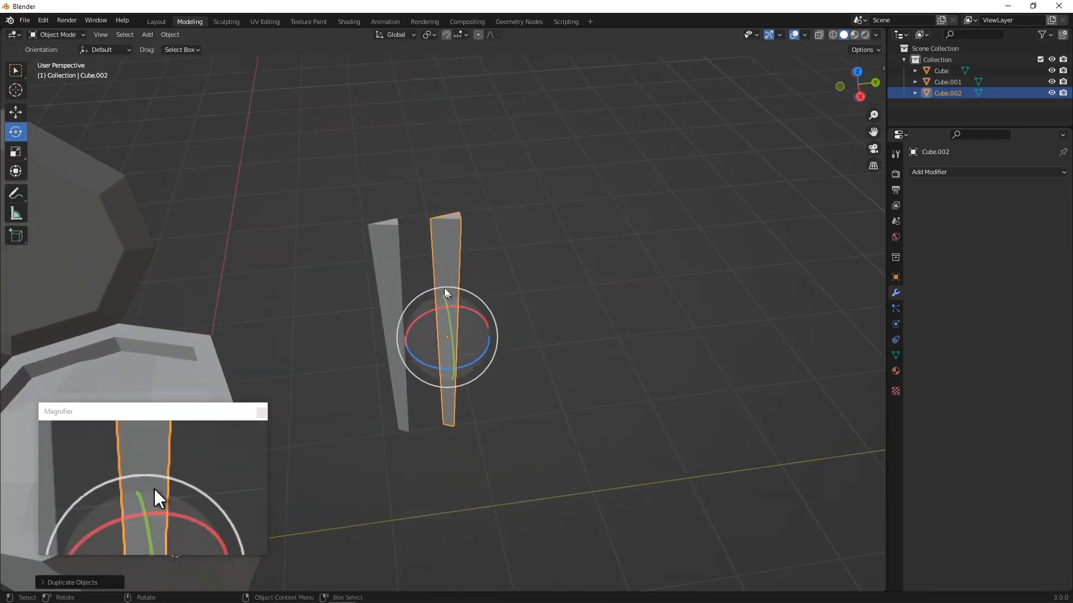
{"action": "middle_click_drag", "start_coordinate": [466, 249], "coordinate": [447, 243]}
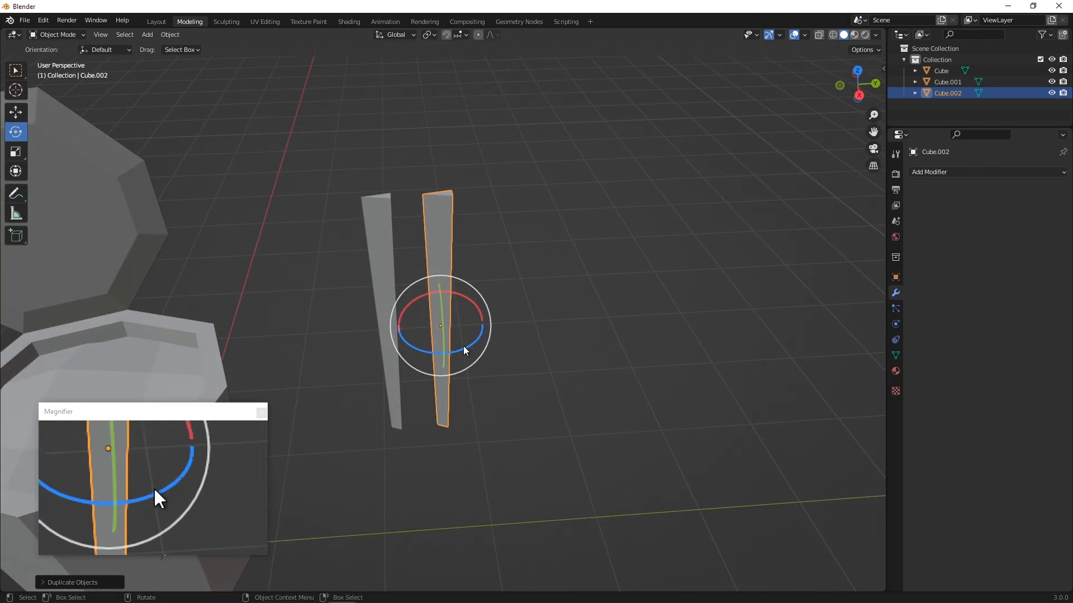
{"action": "left_click_drag", "start_coordinate": [413, 345], "coordinate": [481, 288]}
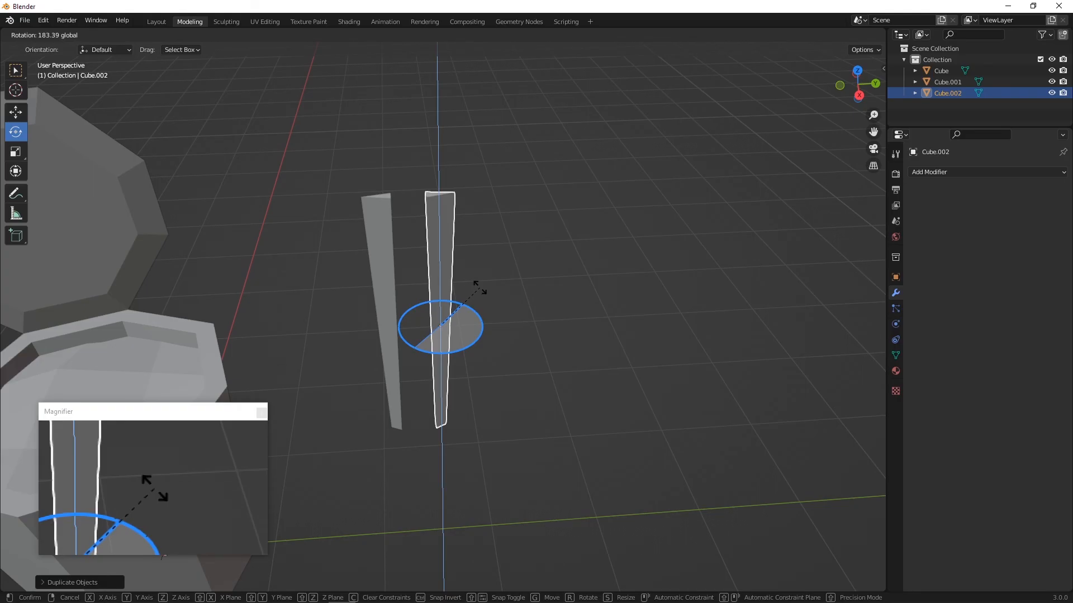
{"action": "key", "text": "ctrl"}
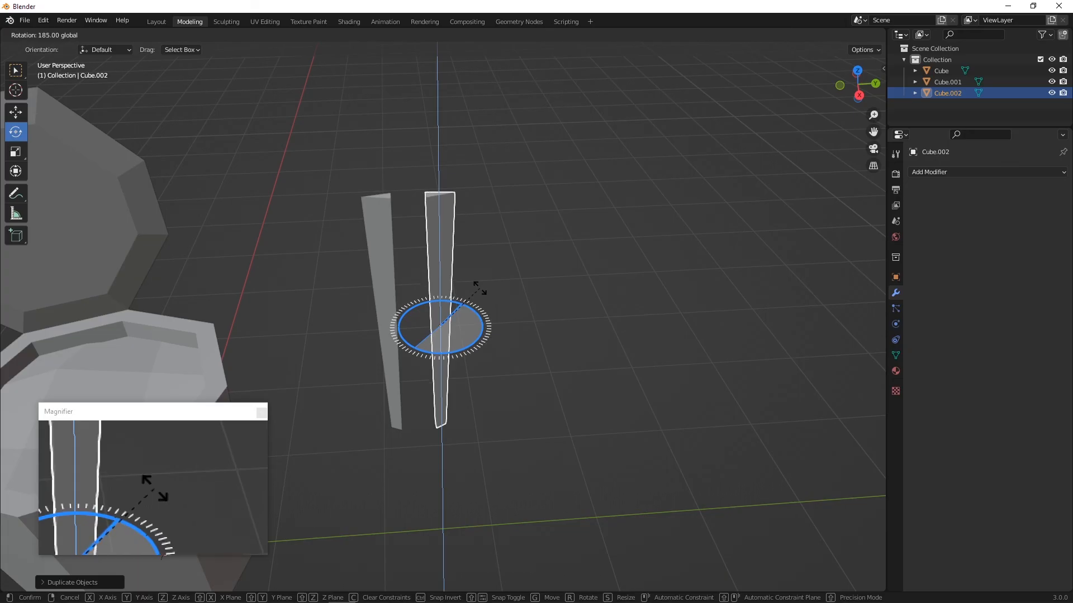
{"action": "left_click_drag", "start_coordinate": [479, 288], "coordinate": [504, 295], "text": "ctrl"}
{"action": "left_click_drag", "start_coordinate": [508, 316], "coordinate": [497, 276]}
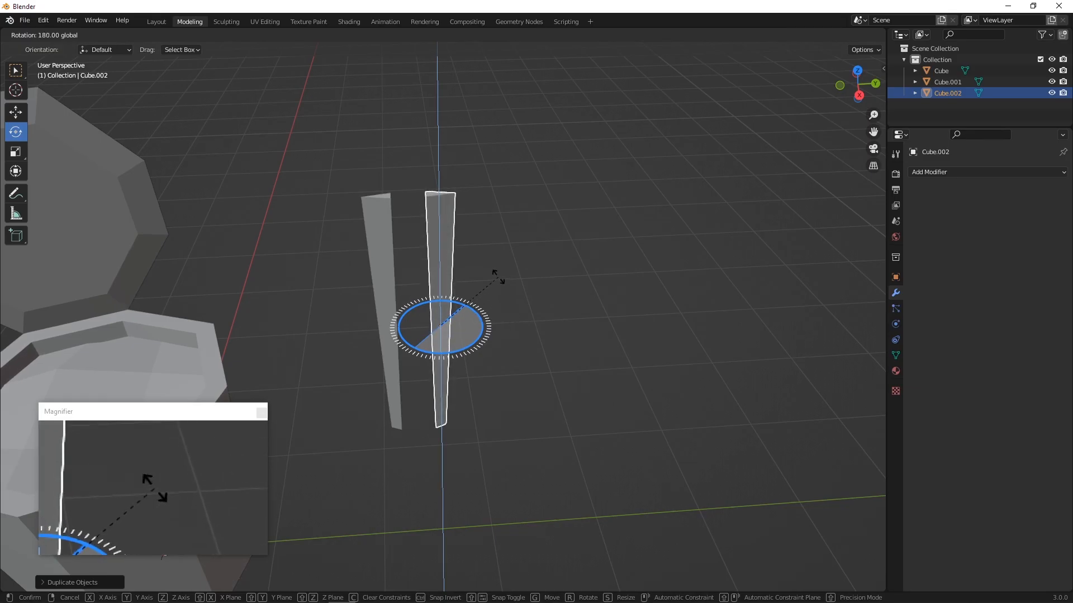
{"action": "left_click_drag", "start_coordinate": [497, 276], "coordinate": [60, 51]}
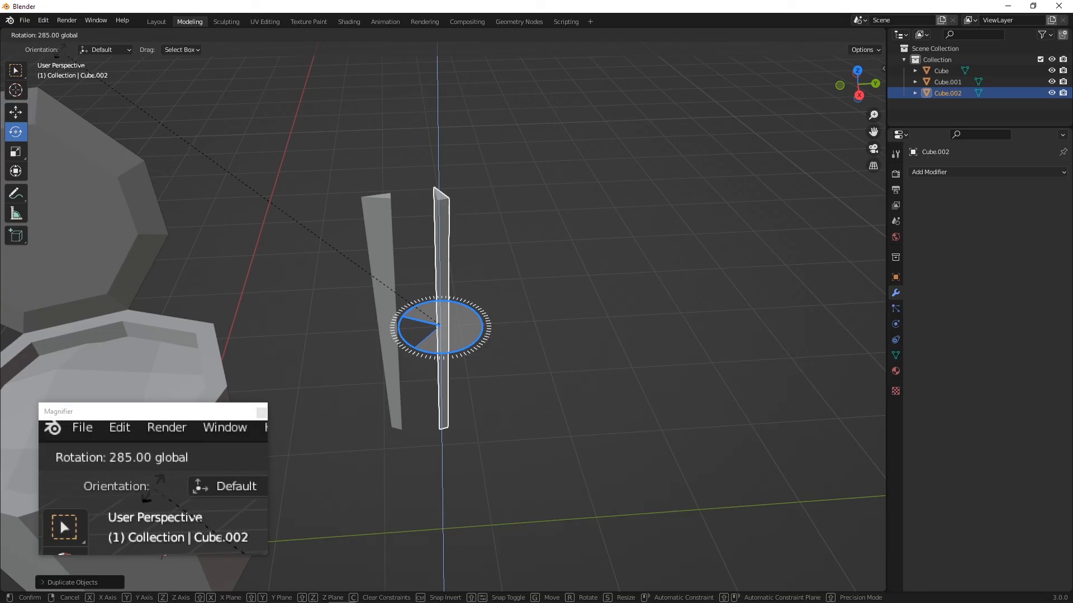
{"action": "left_click_drag", "start_coordinate": [60, 52], "coordinate": [474, 297]}
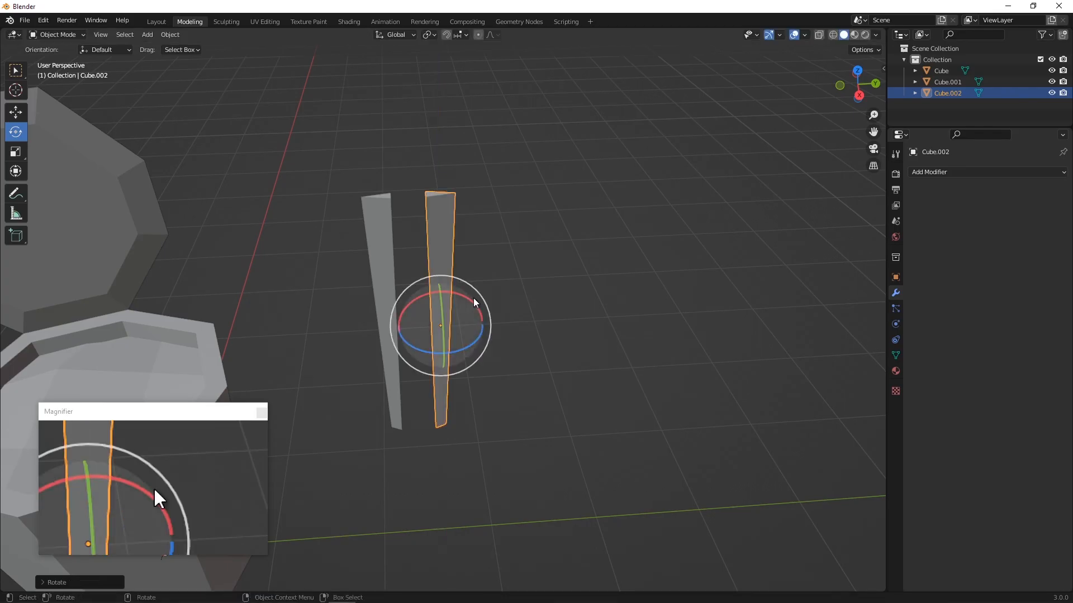
{"action": "left_click", "coordinate": [513, 260]}
{"action": "middle_click_drag", "start_coordinate": [511, 254], "coordinate": [546, 273]}
{"action": "scroll", "coordinate": [605, 224], "scroll_direction": "down", "scroll_amount": 1}
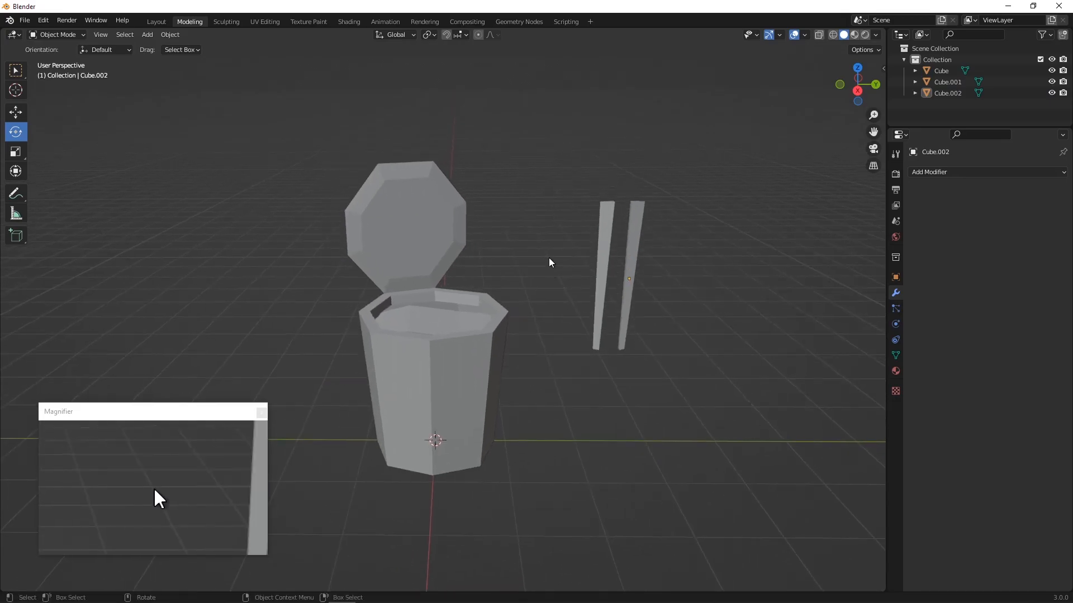